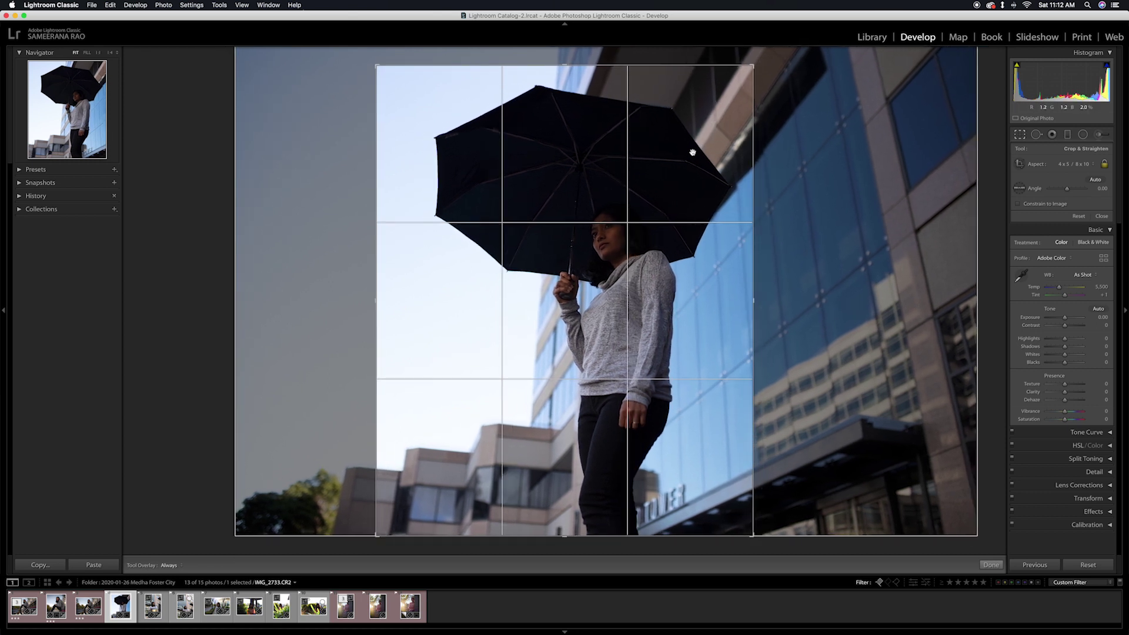
Step: Apply the 4 x 5 crop, and set Shadows to +48 and Highlights to −56 for the whole photo
{"action": "key", "text": "Return"}
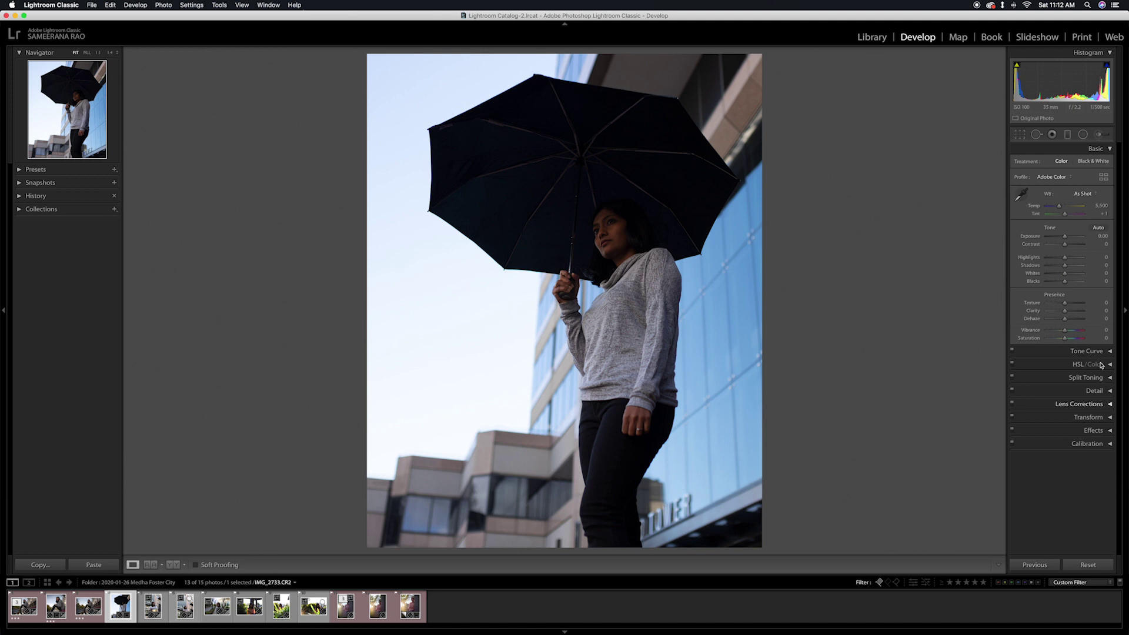
{"action": "left_click_drag", "start_coordinate": [1066, 267], "coordinate": [1076, 267]}
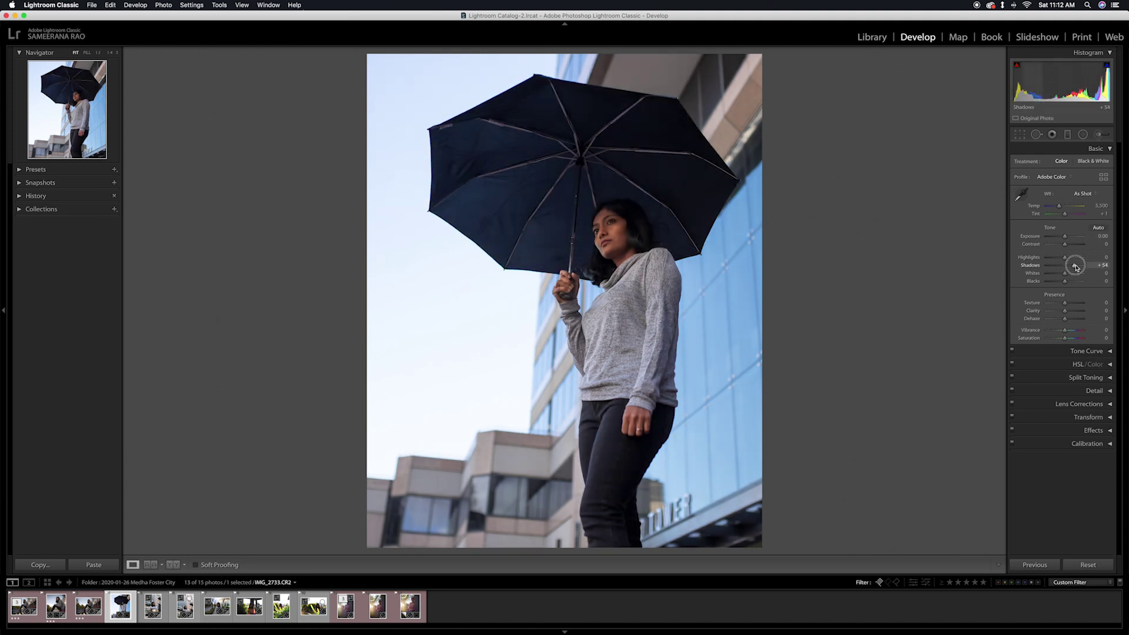
{"action": "mouse_move", "coordinate": [1076, 267]}
{"action": "left_mouse_down"}
{"action": "mouse_move", "coordinate": [1045, 261]}
{"action": "mouse_move", "coordinate": [1055, 263]}
{"action": "left_mouse_up"}
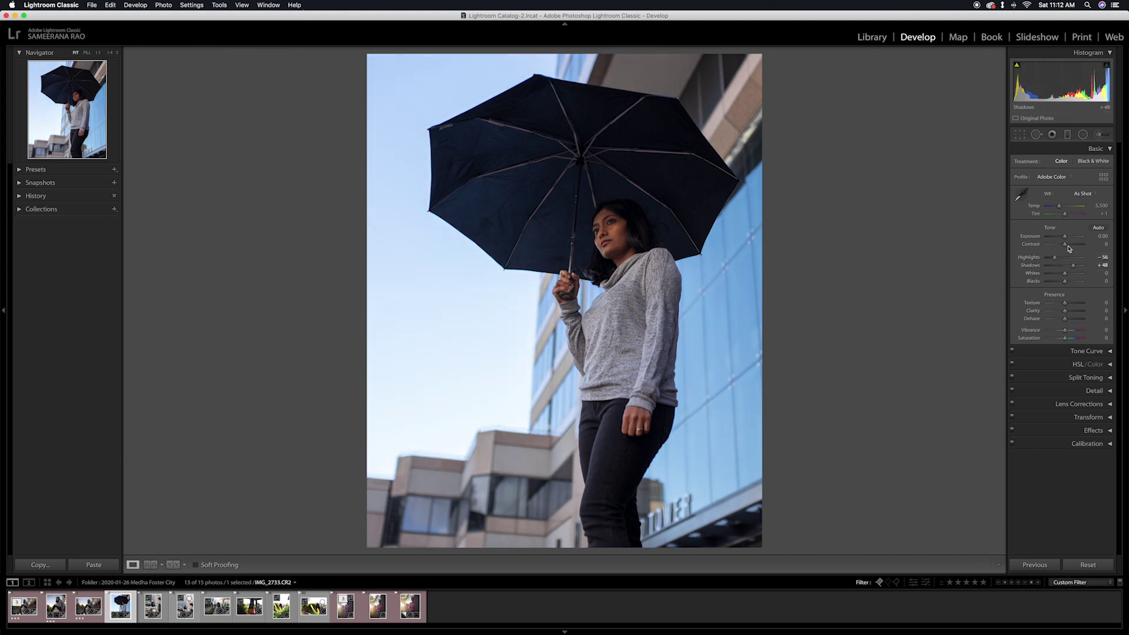
Step: Set the photo's white balance temperature to 4,384, Whites to −44 and overall Saturation to −31
{"action": "left_click_drag", "start_coordinate": [1059, 206], "coordinate": [1057, 209]}
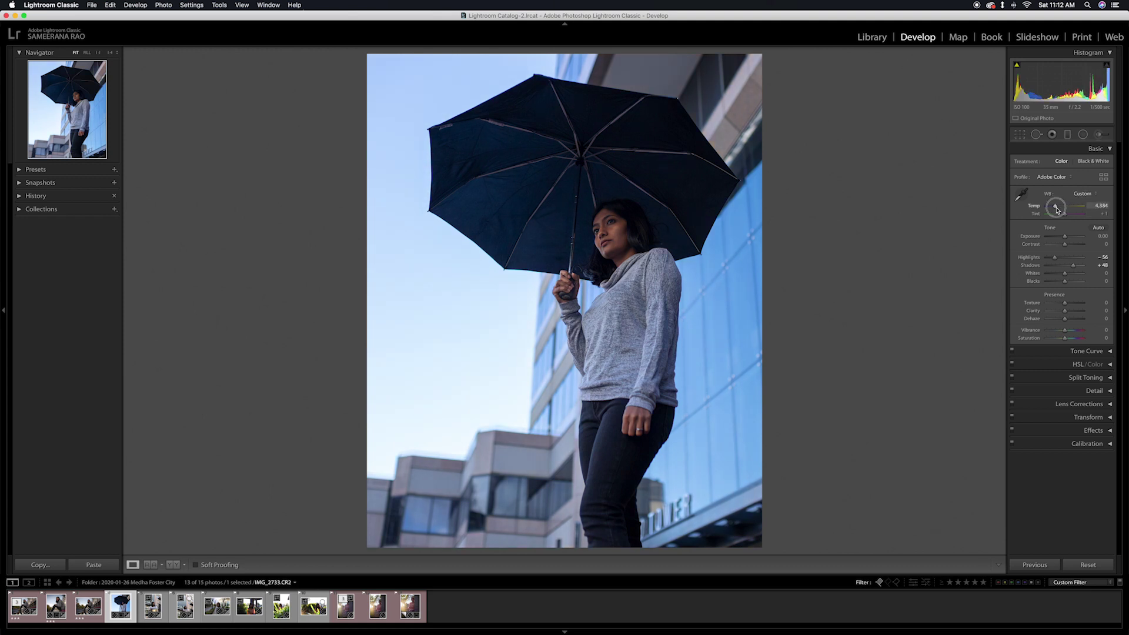
{"action": "left_click_drag", "start_coordinate": [1066, 276], "coordinate": [1059, 277]}
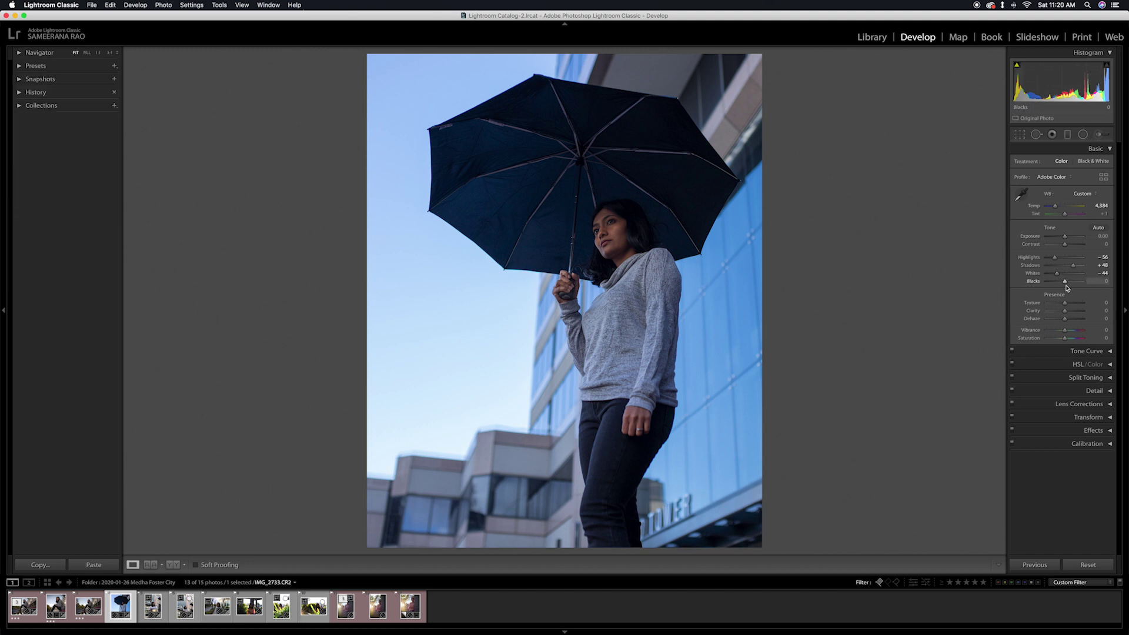
{"action": "left_click_drag", "start_coordinate": [1063, 338], "coordinate": [1056, 343]}
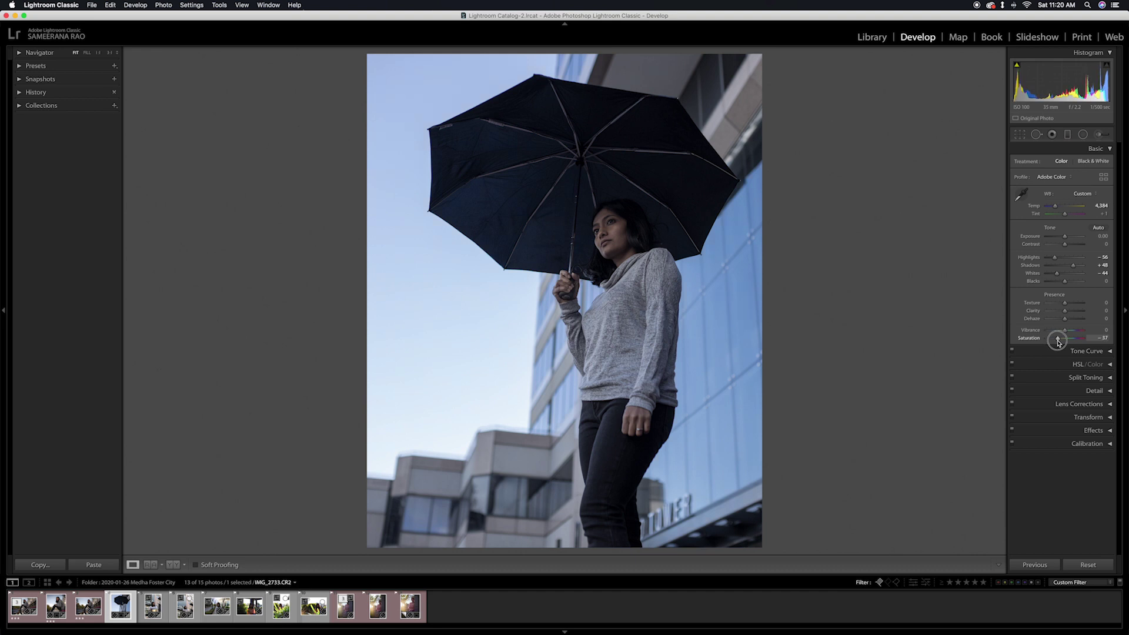
{"action": "left_click_drag", "start_coordinate": [1057, 341], "coordinate": [1059, 339]}
Step: Paint an Adjustment Brush mask over the woman's head, sweater and trousers with a brush size of 9.0
{"action": "left_click", "coordinate": [1098, 134]}
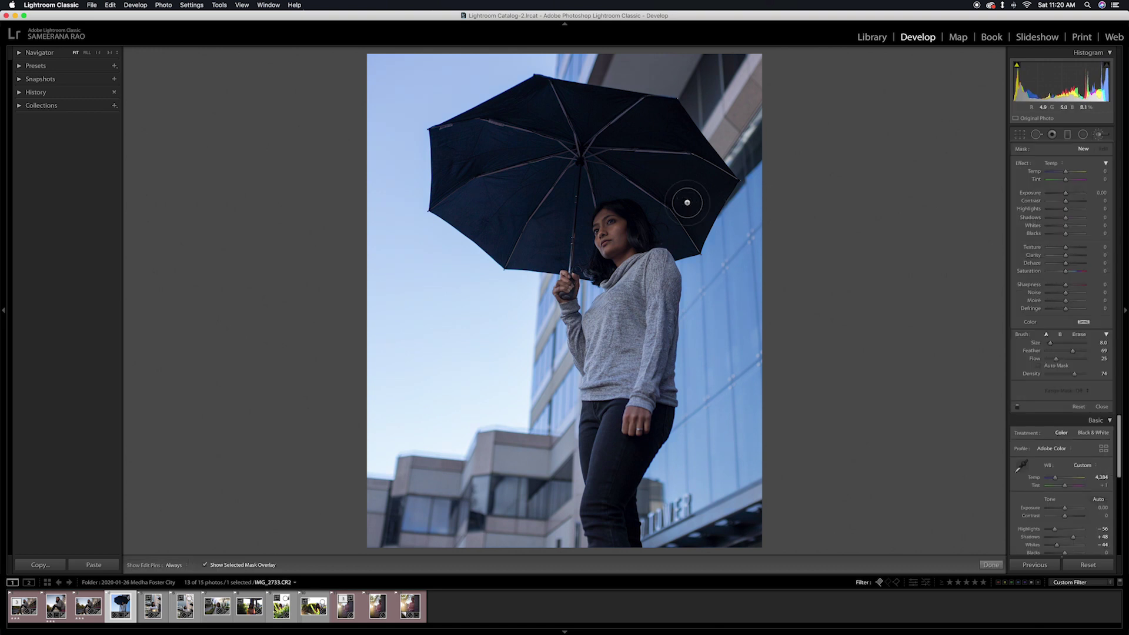
{"action": "scroll", "coordinate": [687, 202], "scroll_direction": "up", "scroll_amount": 1}
{"action": "mouse_move", "coordinate": [685, 185]}
{"action": "left_mouse_down"}
{"action": "mouse_move", "coordinate": [618, 221]}
{"action": "mouse_move", "coordinate": [600, 272]}
{"action": "left_mouse_up"}
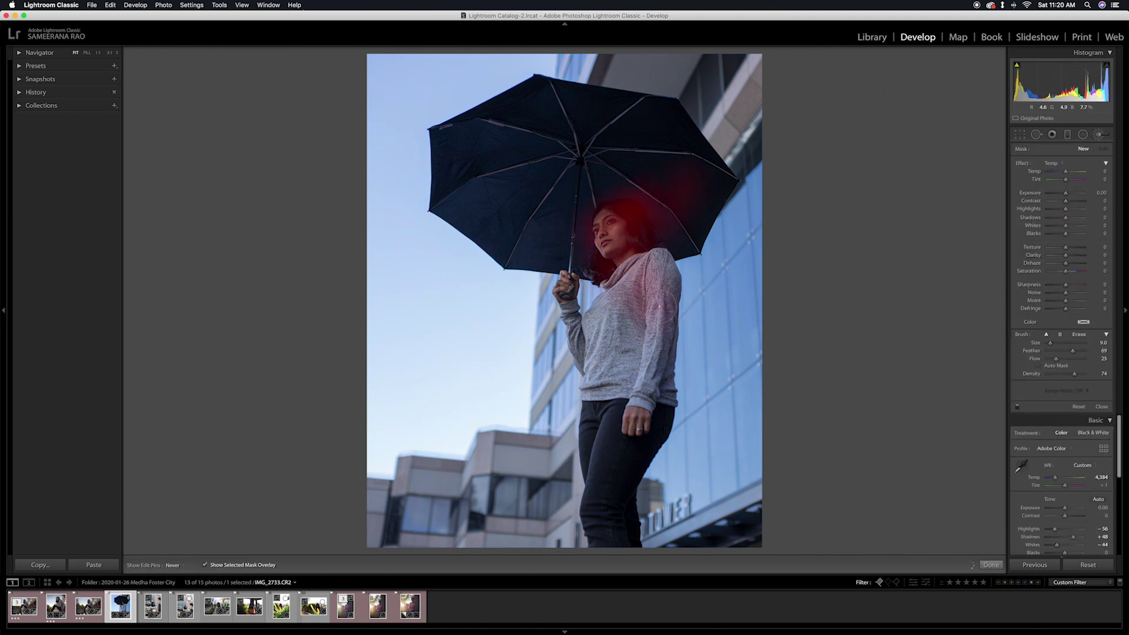
{"action": "mouse_move", "coordinate": [598, 424]}
{"action": "left_mouse_down"}
{"action": "mouse_move", "coordinate": [641, 424]}
{"action": "mouse_move", "coordinate": [623, 517]}
{"action": "mouse_move", "coordinate": [604, 508]}
{"action": "mouse_move", "coordinate": [597, 419]}
{"action": "mouse_move", "coordinate": [605, 544]}
{"action": "mouse_move", "coordinate": [598, 405]}
{"action": "left_mouse_up"}
{"action": "mouse_move", "coordinate": [606, 221]}
{"action": "left_mouse_down"}
{"action": "mouse_move", "coordinate": [687, 210]}
{"action": "mouse_move", "coordinate": [688, 224]}
{"action": "mouse_move", "coordinate": [627, 207]}
{"action": "mouse_move", "coordinate": [593, 233]}
{"action": "mouse_move", "coordinate": [607, 220]}
{"action": "mouse_move", "coordinate": [618, 243]}
{"action": "mouse_move", "coordinate": [578, 260]}
{"action": "left_mouse_up"}
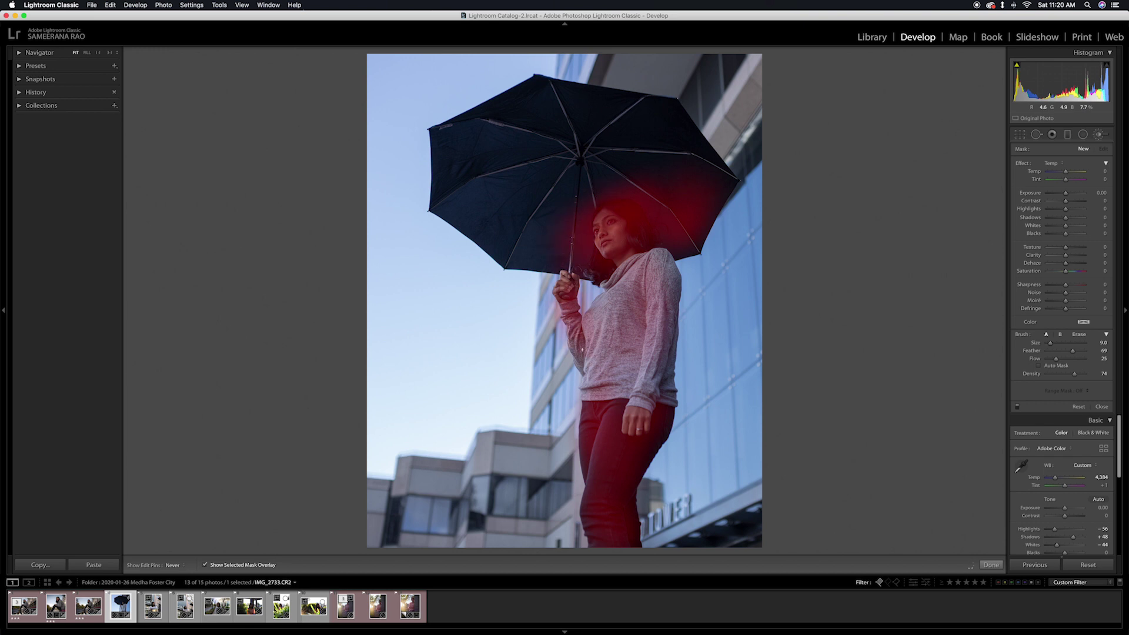
{"action": "mouse_move", "coordinate": [598, 374]}
{"action": "left_mouse_down"}
{"action": "mouse_move", "coordinate": [631, 227]}
{"action": "mouse_move", "coordinate": [620, 231]}
{"action": "left_mouse_up"}
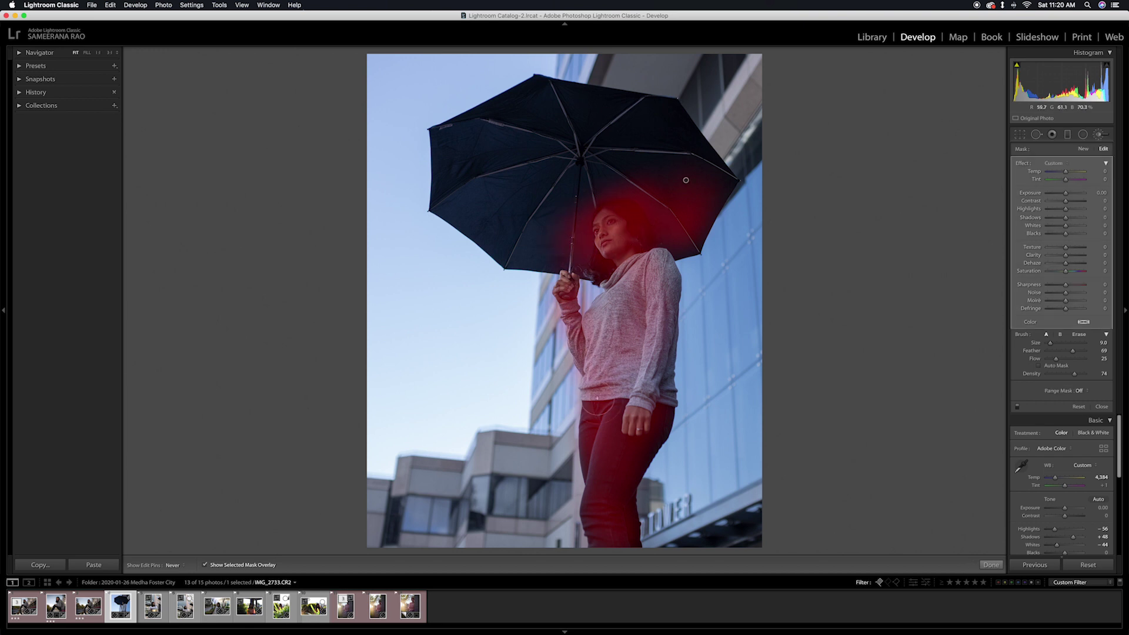
Step: Extend the brush mask across the umbrella canopy with the brush size raised to 14.0
{"action": "key", "text": "h"}
{"action": "scroll", "coordinate": [617, 144], "scroll_direction": "up", "scroll_amount": 5}
{"action": "mouse_move", "coordinate": [616, 149]}
{"action": "left_mouse_down"}
{"action": "mouse_move", "coordinate": [582, 157]}
{"action": "mouse_move", "coordinate": [645, 189]}
{"action": "mouse_move", "coordinate": [679, 156]}
{"action": "mouse_move", "coordinate": [598, 139]}
{"action": "mouse_move", "coordinate": [558, 110]}
{"action": "mouse_move", "coordinate": [581, 143]}
{"action": "mouse_move", "coordinate": [523, 169]}
{"action": "mouse_move", "coordinate": [477, 163]}
{"action": "mouse_move", "coordinate": [535, 158]}
{"action": "mouse_move", "coordinate": [558, 211]}
{"action": "mouse_move", "coordinate": [521, 226]}
{"action": "mouse_move", "coordinate": [483, 199]}
{"action": "left_mouse_up"}
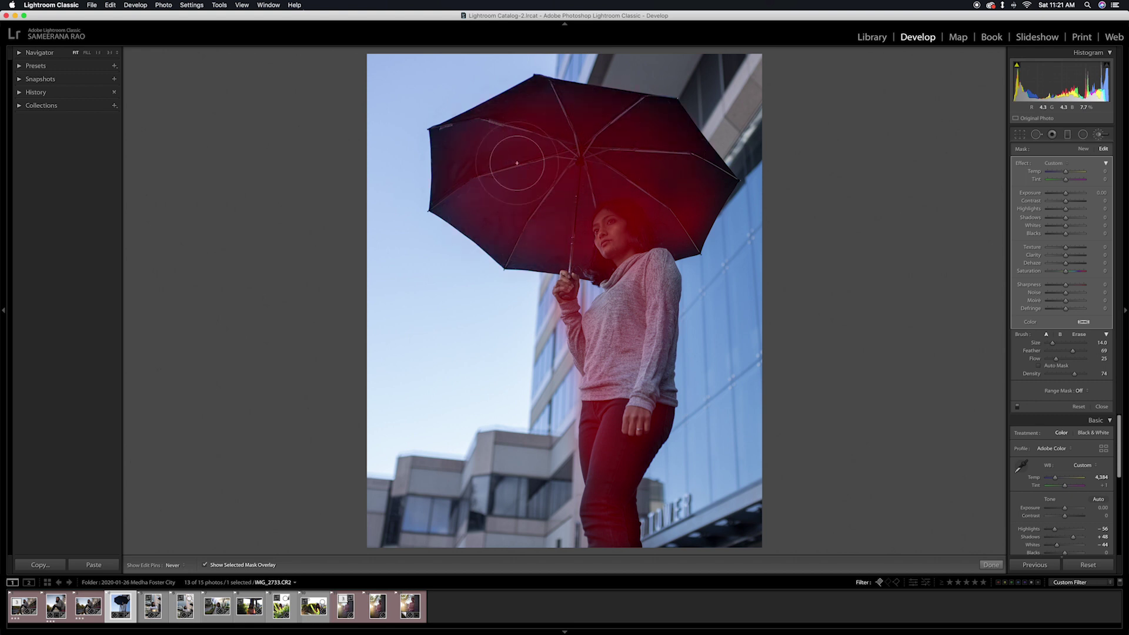
Step: Hide the mask overlay, set the mask's Saturation to 49 and Temp to 23, and close the Adjustment Brush
{"action": "key", "text": "h"}
{"action": "key", "text": "o"}
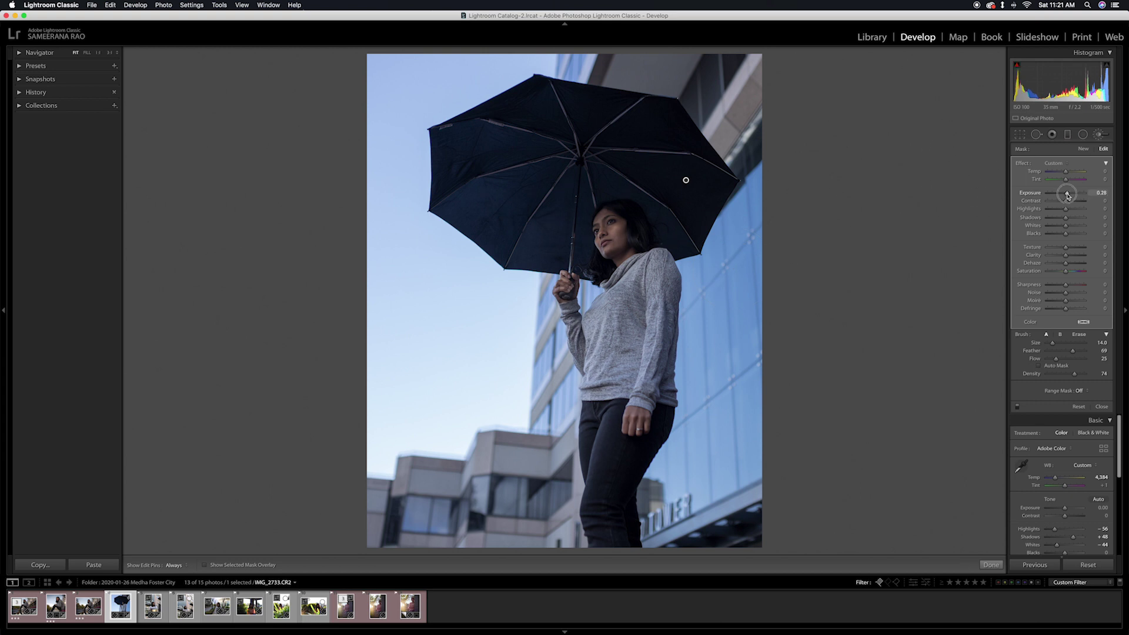
{"action": "left_click_drag", "start_coordinate": [1068, 196], "coordinate": [1067, 195]}
{"action": "mouse_move", "coordinate": [1065, 271]}
{"action": "left_mouse_down"}
{"action": "mouse_move", "coordinate": [1086, 273]}
{"action": "mouse_move", "coordinate": [1075, 273]}
{"action": "left_mouse_up"}
{"action": "left_click_drag", "start_coordinate": [1066, 171], "coordinate": [1070, 174]}
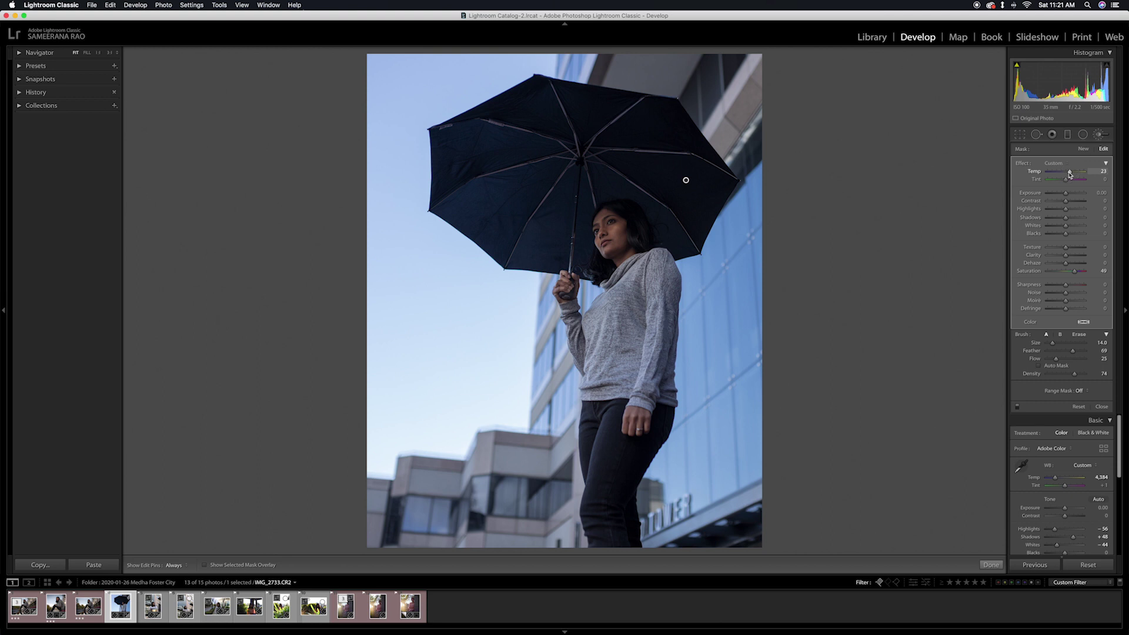
{"action": "left_click_drag", "start_coordinate": [1069, 174], "coordinate": [1070, 174]}
{"action": "key", "text": "o"}
{"action": "key", "text": "o"}
{"action": "key", "text": "k"}
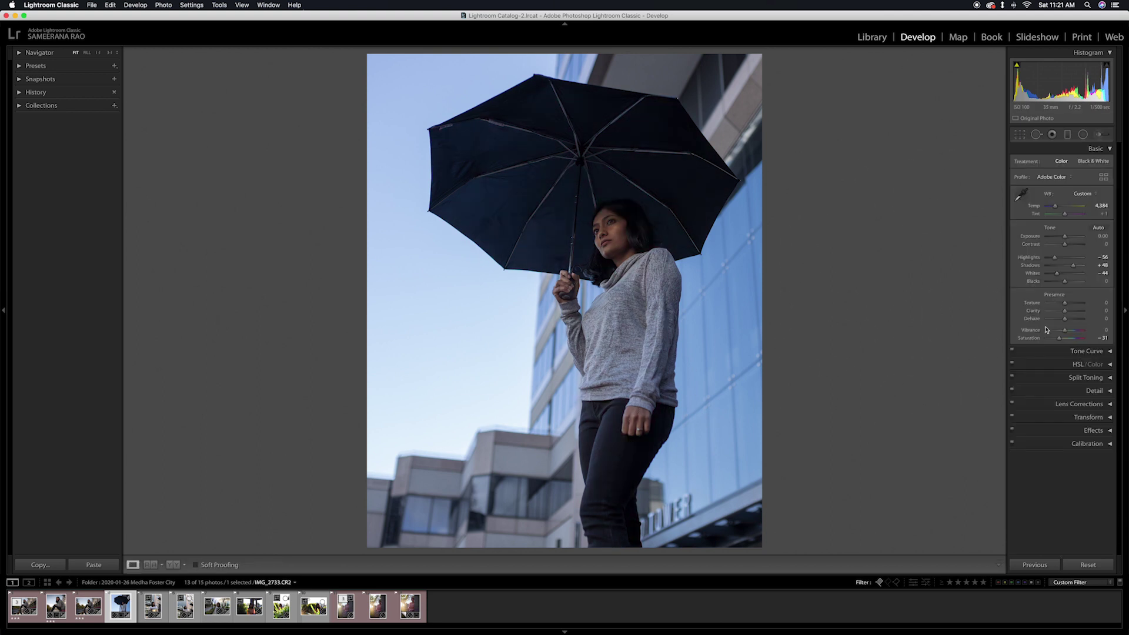
Step: Set the Blue saturation to −21 in the HSL adjustments
{"action": "left_click", "coordinate": [1109, 148]}
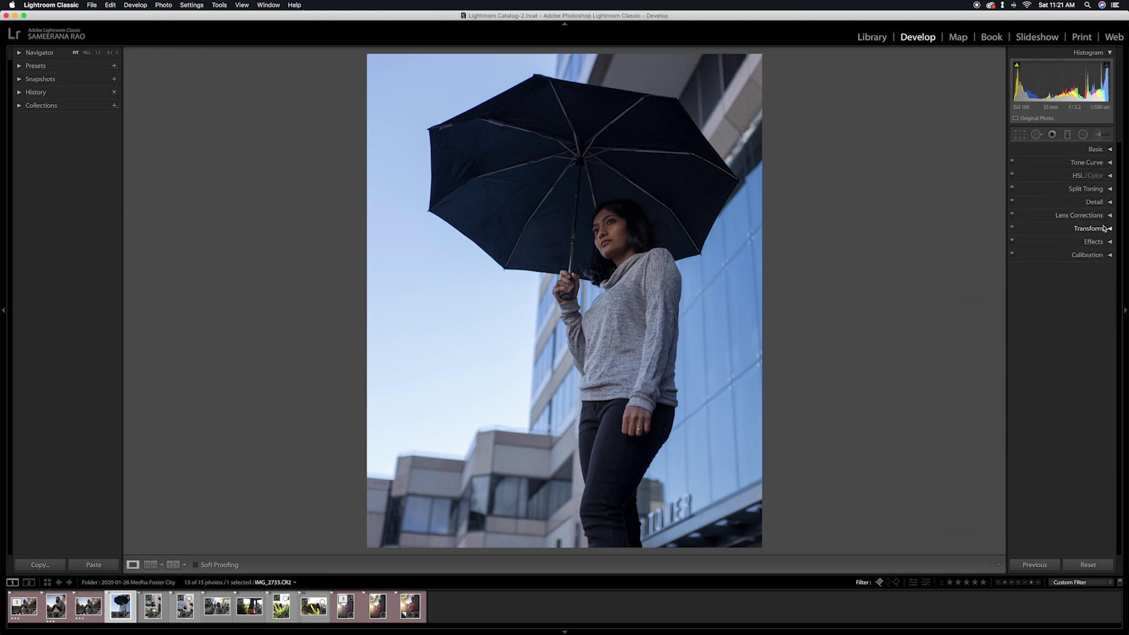
{"action": "left_click", "coordinate": [1110, 176]}
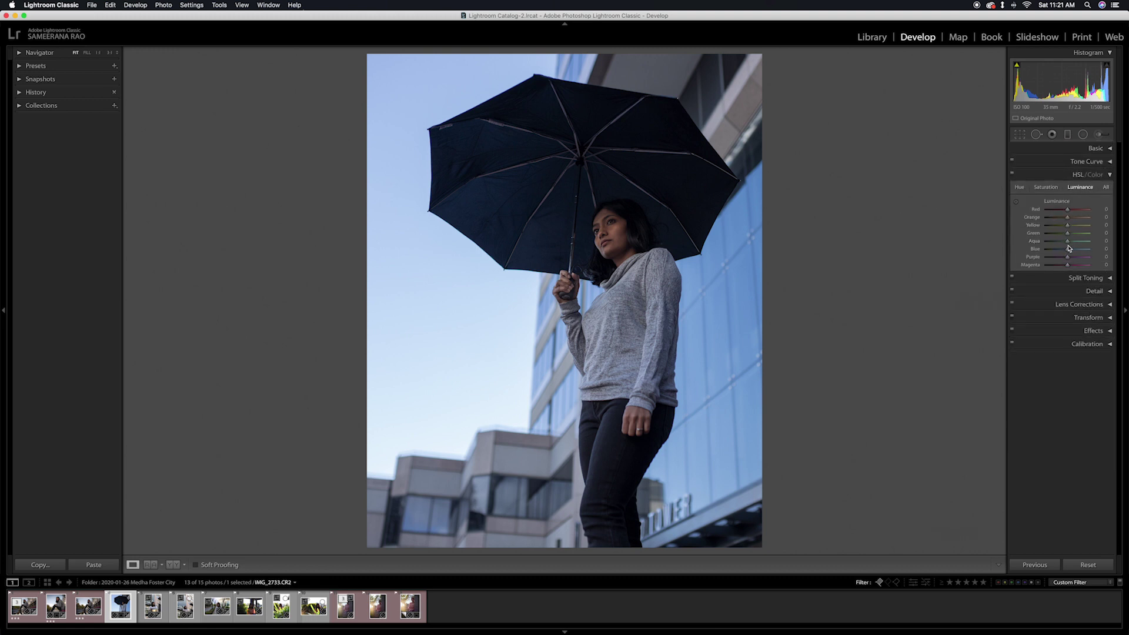
{"action": "left_click", "coordinate": [1046, 187]}
{"action": "left_click_drag", "start_coordinate": [1069, 253], "coordinate": [1062, 254]}
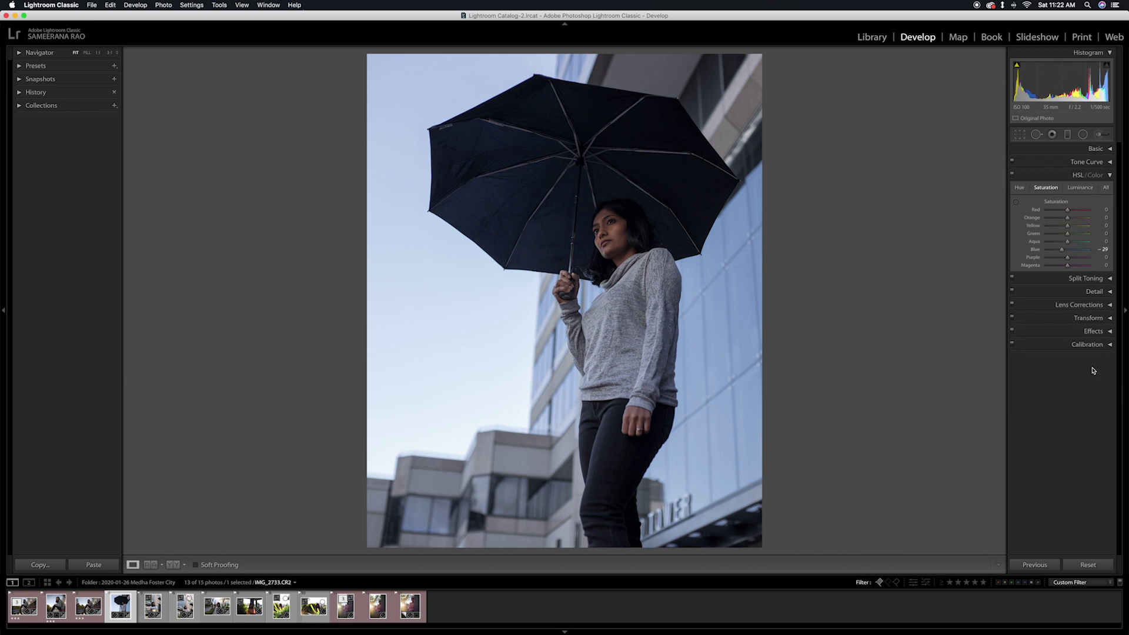
{"action": "left_click_drag", "start_coordinate": [1061, 253], "coordinate": [1063, 253]}
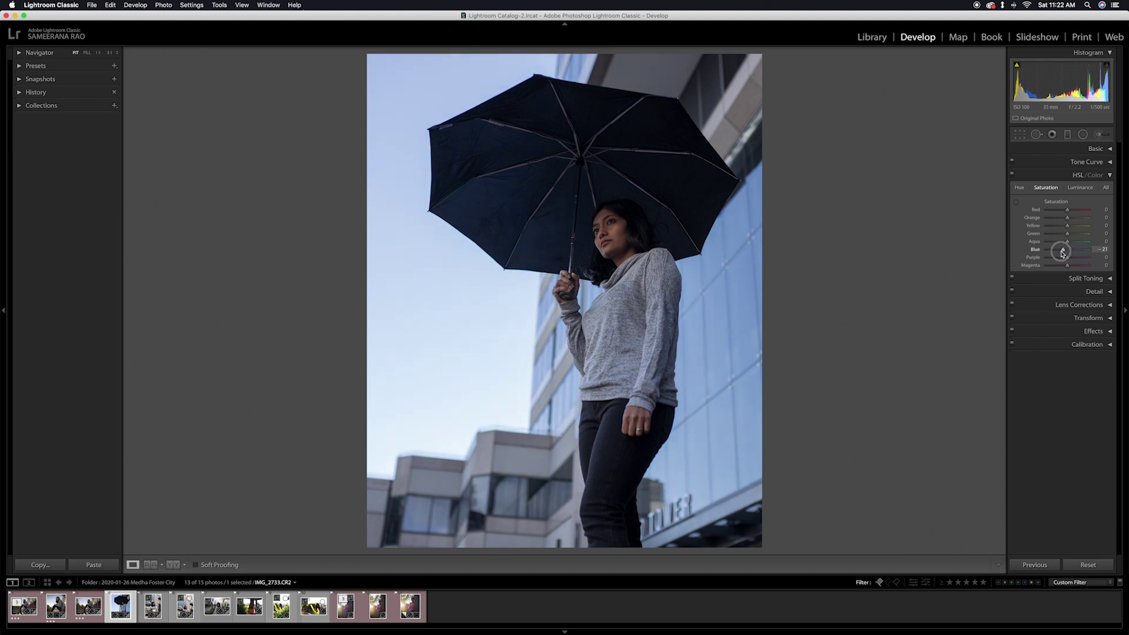
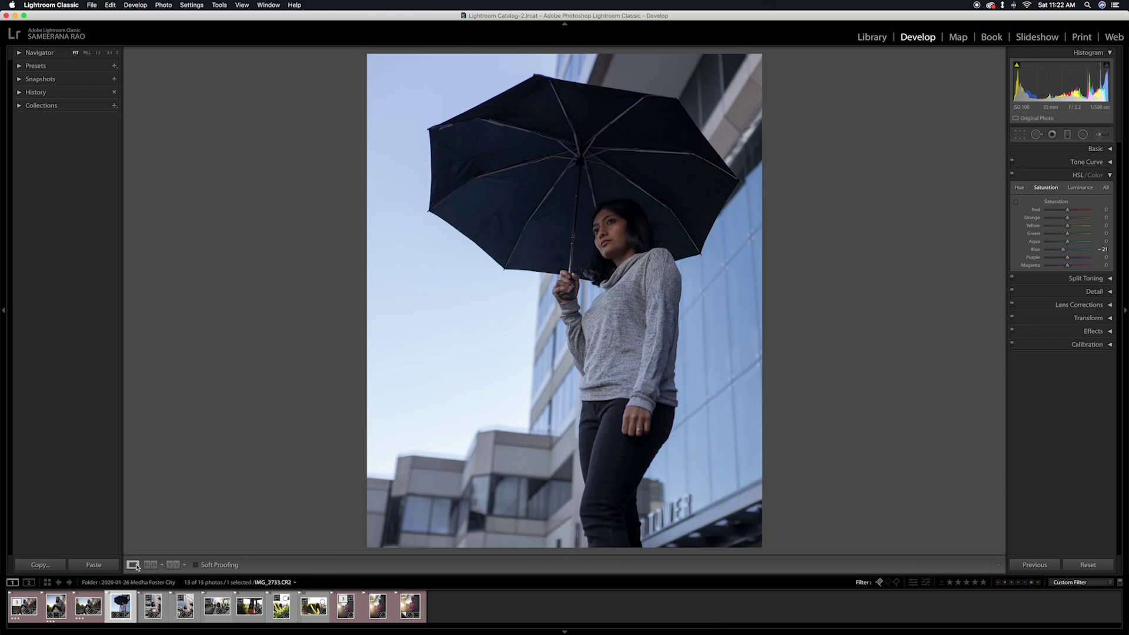
Step: Compare the edited umbrella portrait with its original in side-by-side and full-frame before views
{"action": "key", "text": "y"}
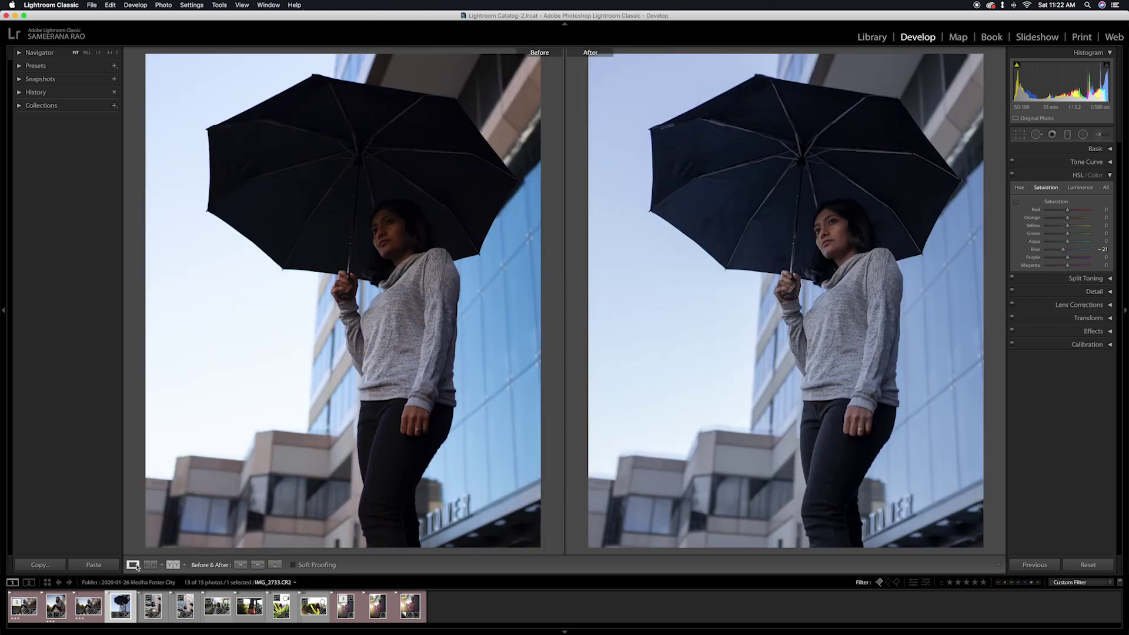
{"action": "left_click", "coordinate": [133, 565]}
{"action": "key", "text": "backslash"}
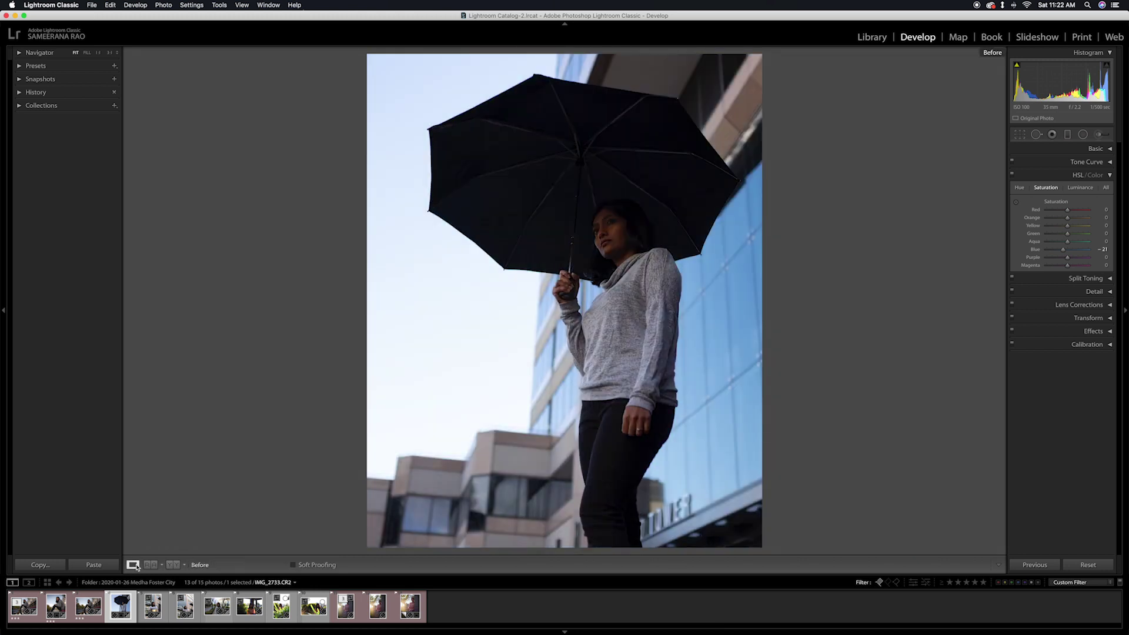
{"action": "key", "text": "backslash"}
{"action": "key", "text": "backslash"}
{"action": "left_click", "coordinate": [133, 566]}
Step: Open the umbrella portrait IMG_2733.CR2 in Photoshop 2020 for editing and duplicate its Background layer
{"action": "left_click", "coordinate": [120, 615]}
{"action": "right_click", "coordinate": [121, 608]}
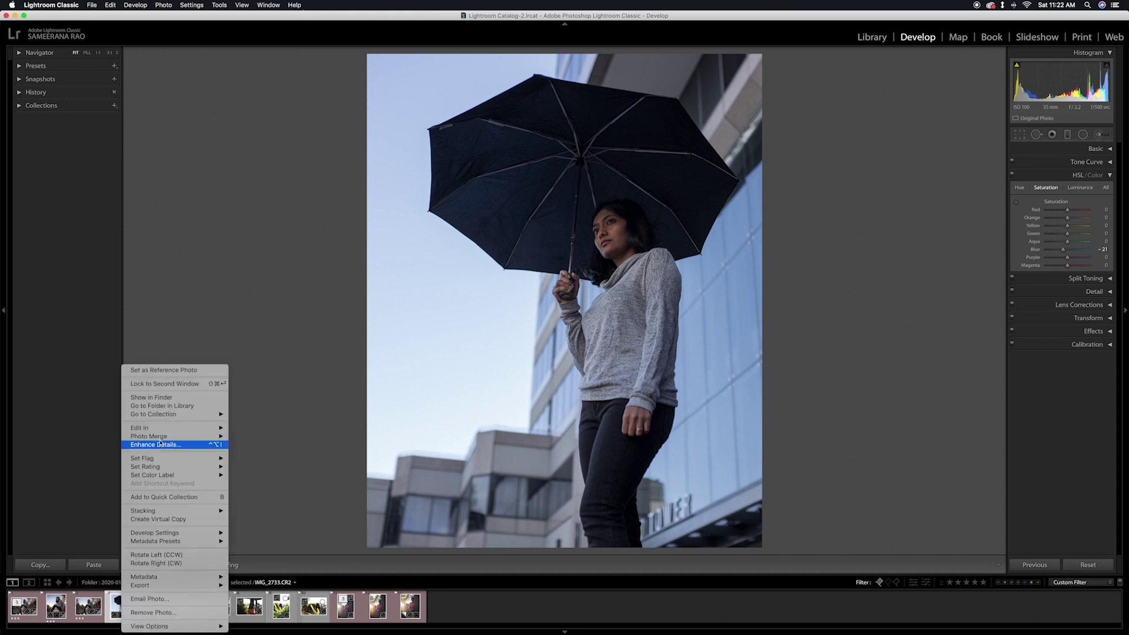
{"action": "mouse_move", "coordinate": [158, 429]}
{"action": "left_click", "coordinate": [288, 428]}
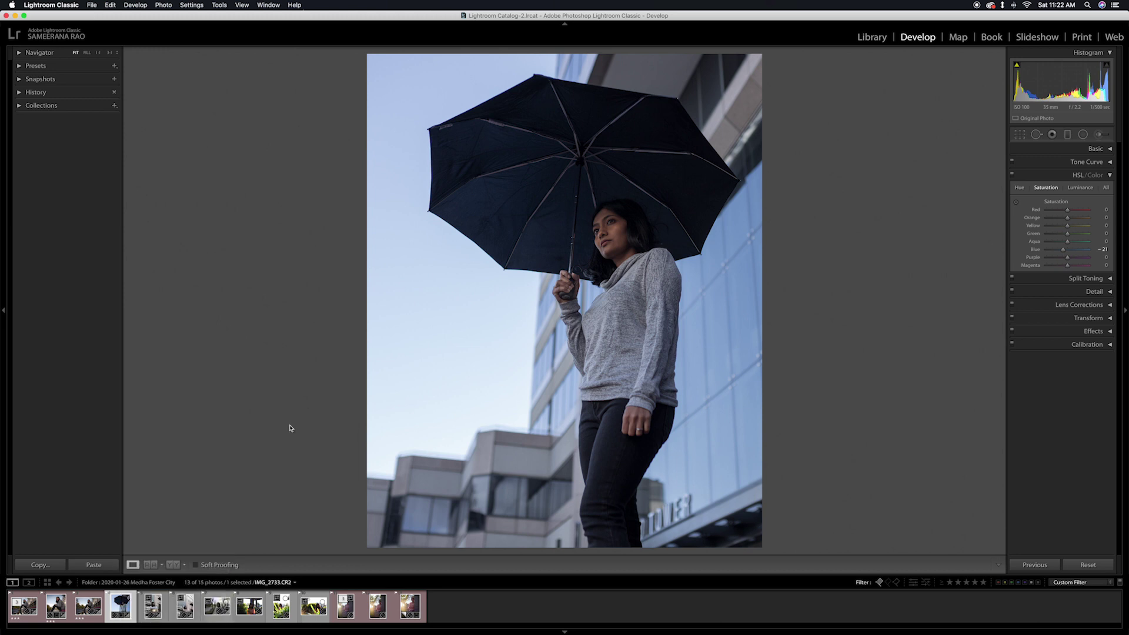
{"action": "key", "text": "ctrl+Up"}
{"action": "left_click_drag", "start_coordinate": [688, 360], "coordinate": [526, 48]}
{"action": "left_click", "coordinate": [525, 47]}
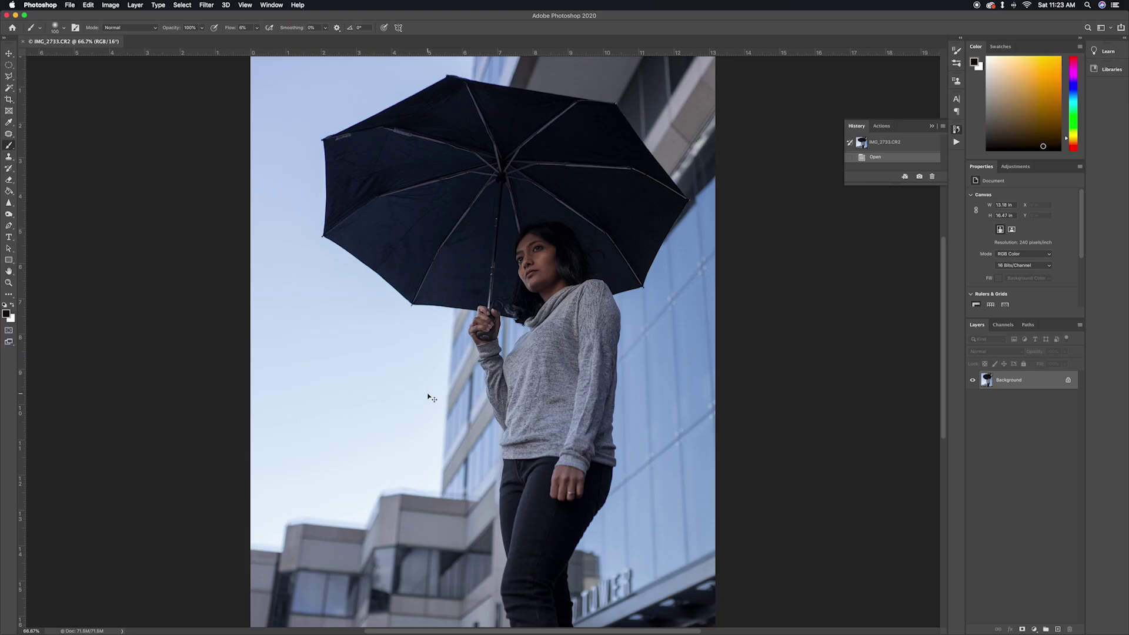
{"action": "key", "text": "super+minus"}
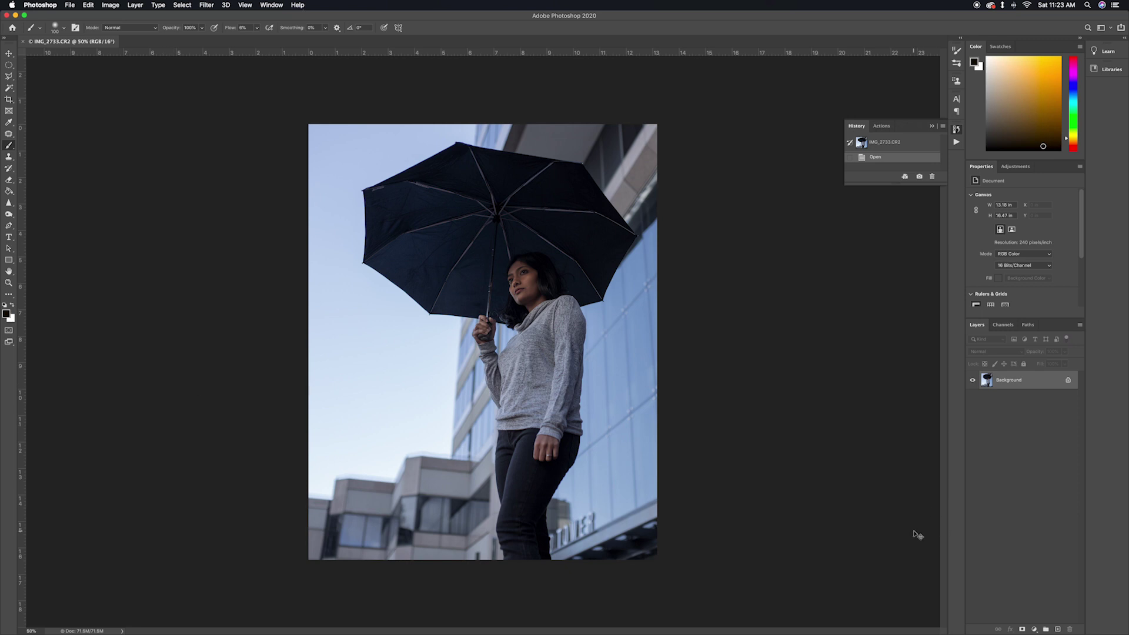
{"action": "key", "text": "super+j"}
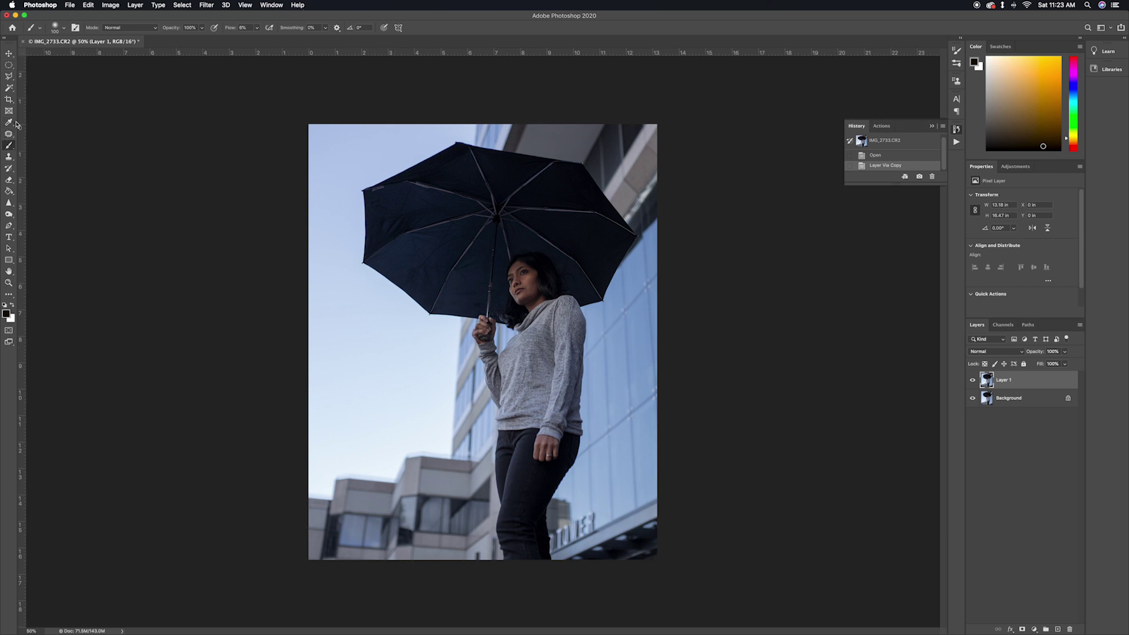
Step: Select the open sky beside the umbrella with the Quick Selection tool
{"action": "left_click", "coordinate": [11, 77]}
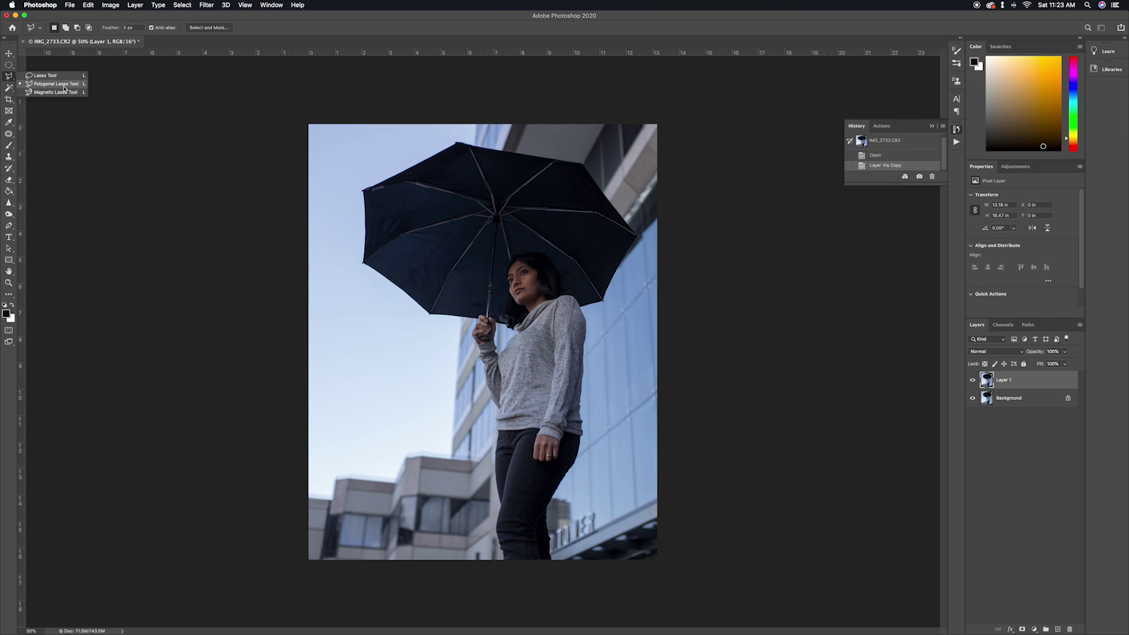
{"action": "left_click", "coordinate": [9, 87]}
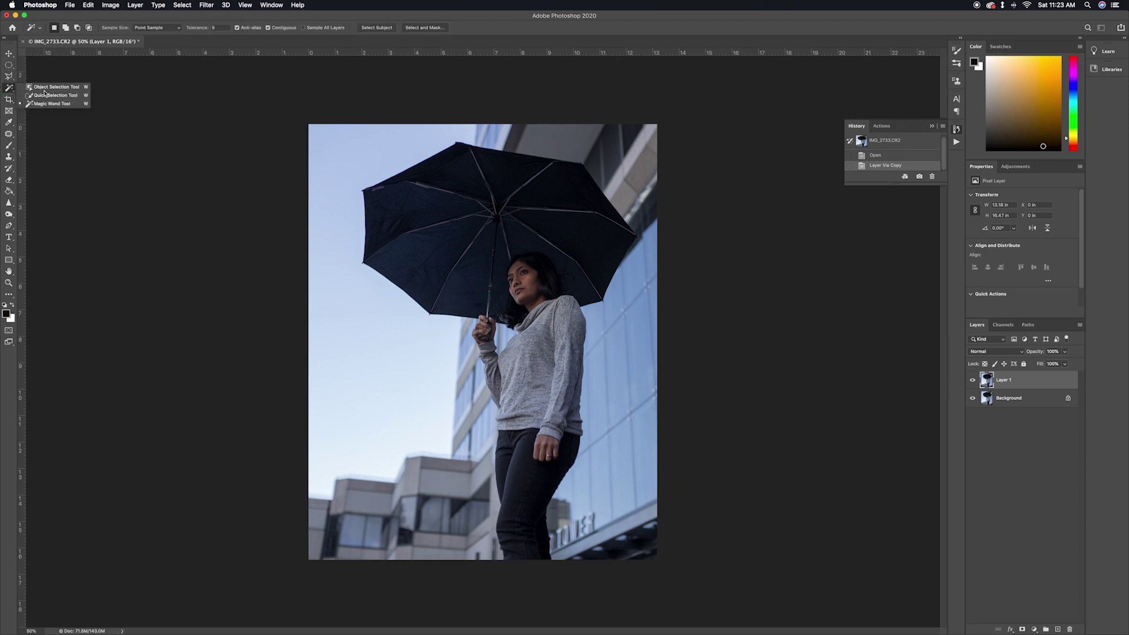
{"action": "left_click", "coordinate": [69, 97]}
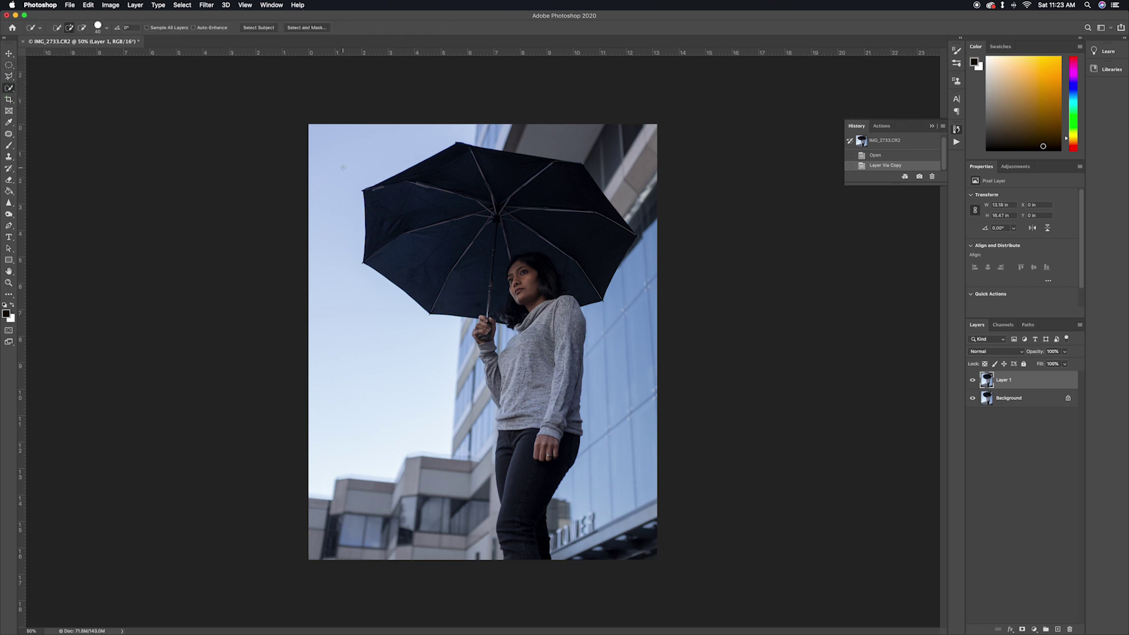
{"action": "key", "text": "bracketright"}
{"action": "key", "text": "bracketright"}
{"action": "key", "text": "bracketright"}
{"action": "key", "text": "bracketright"}
{"action": "key", "text": "bracketright"}
{"action": "left_click_drag", "start_coordinate": [309, 180], "coordinate": [366, 380]}
{"action": "key", "text": "bracketleft"}
{"action": "key", "text": "bracketleft"}
{"action": "key", "text": "bracketleft"}
{"action": "key", "text": "bracketleft"}
Step: Refine the sky selection along the woman's hand and sleeve, the tower's edge and the lower building's rooftops
{"action": "key", "text": "super+plus"}
{"action": "key", "text": "super+plus"}
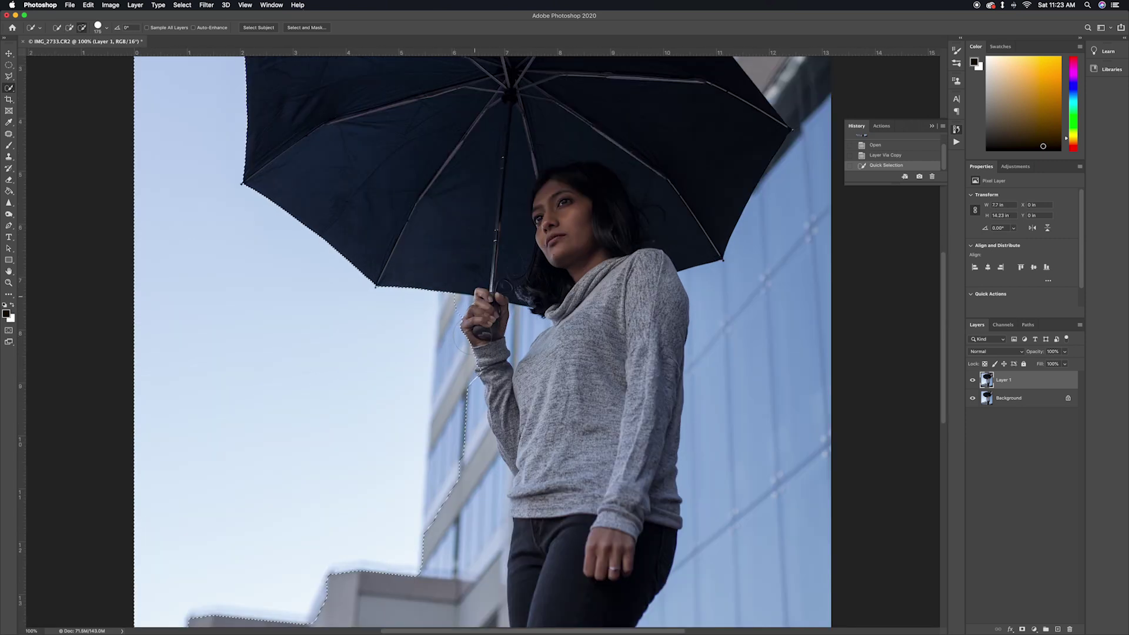
{"action": "scroll", "coordinate": [475, 377], "scroll_direction": "down", "scroll_amount": 5}
{"action": "left_click", "coordinate": [475, 377], "text": "alt"}
{"action": "key", "text": "bracketleft"}
{"action": "key", "text": "bracketleft"}
{"action": "key", "text": "bracketleft"}
{"action": "key", "text": "bracketleft"}
{"action": "left_click", "coordinate": [400, 407], "text": "alt"}
{"action": "left_click", "coordinate": [347, 406], "text": "alt"}
{"action": "left_click", "coordinate": [253, 453], "text": "alt"}
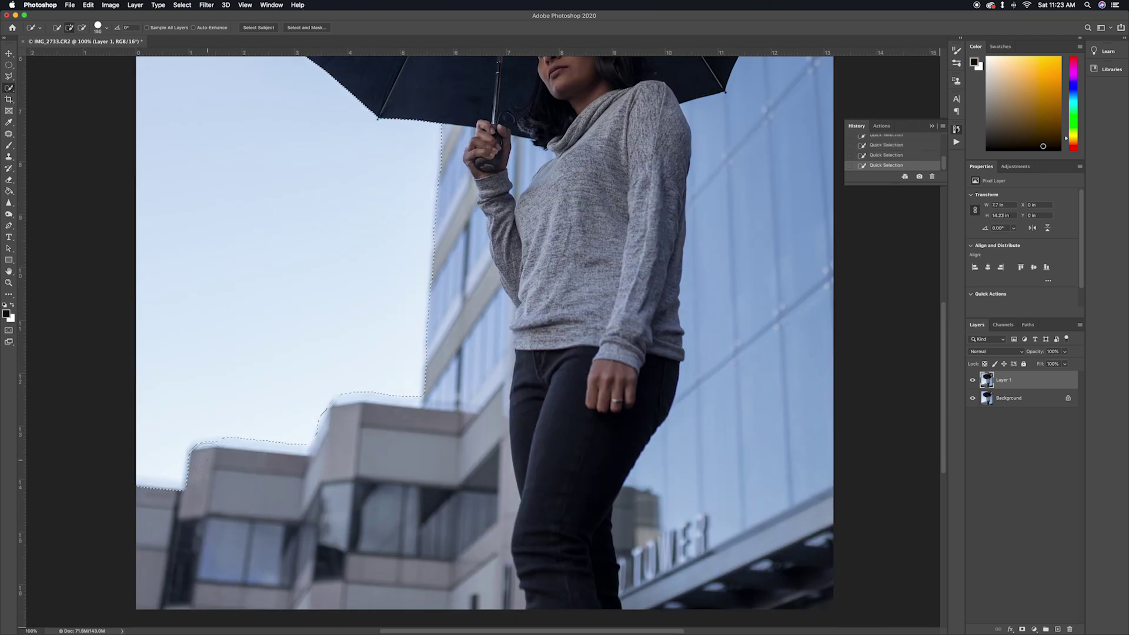
{"action": "scroll", "coordinate": [340, 467], "scroll_direction": "left", "scroll_amount": 7}
{"action": "left_click", "coordinate": [372, 459], "text": "alt"}
{"action": "left_click", "coordinate": [421, 421], "text": "alt"}
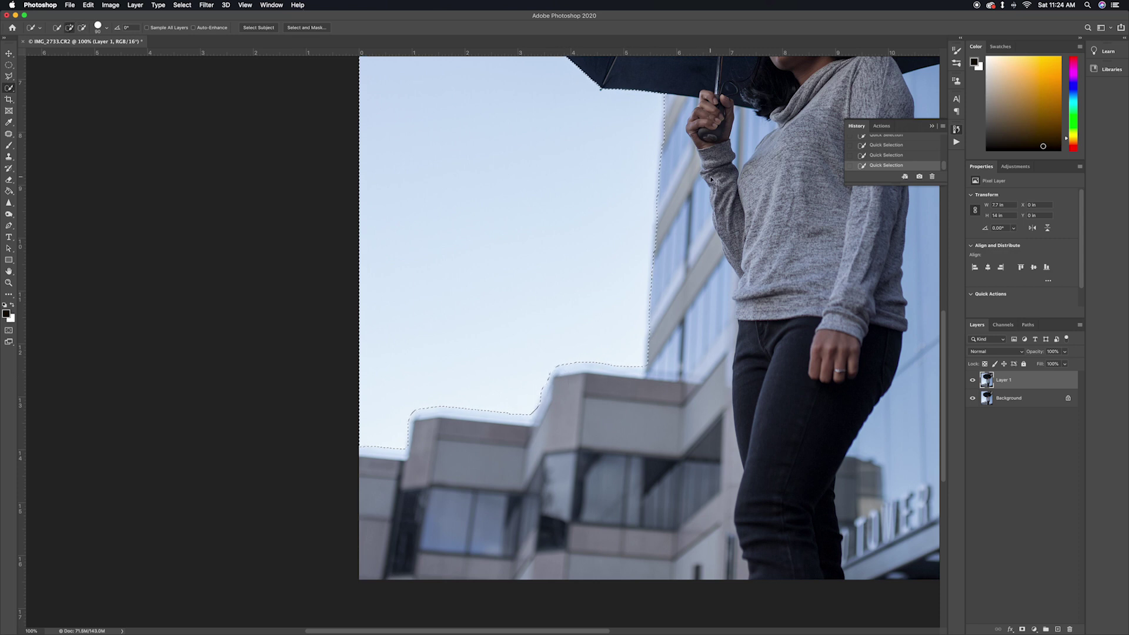
Step: Hide the Background layer and refine the sky selection in Select and Mask with Smooth 1, Feather 2.8 px and Shift Edge −62%
{"action": "key", "text": "super+minus"}
{"action": "key", "text": "super+minus"}
{"action": "scroll", "coordinate": [516, 338], "scroll_direction": "up", "scroll_amount": 8}
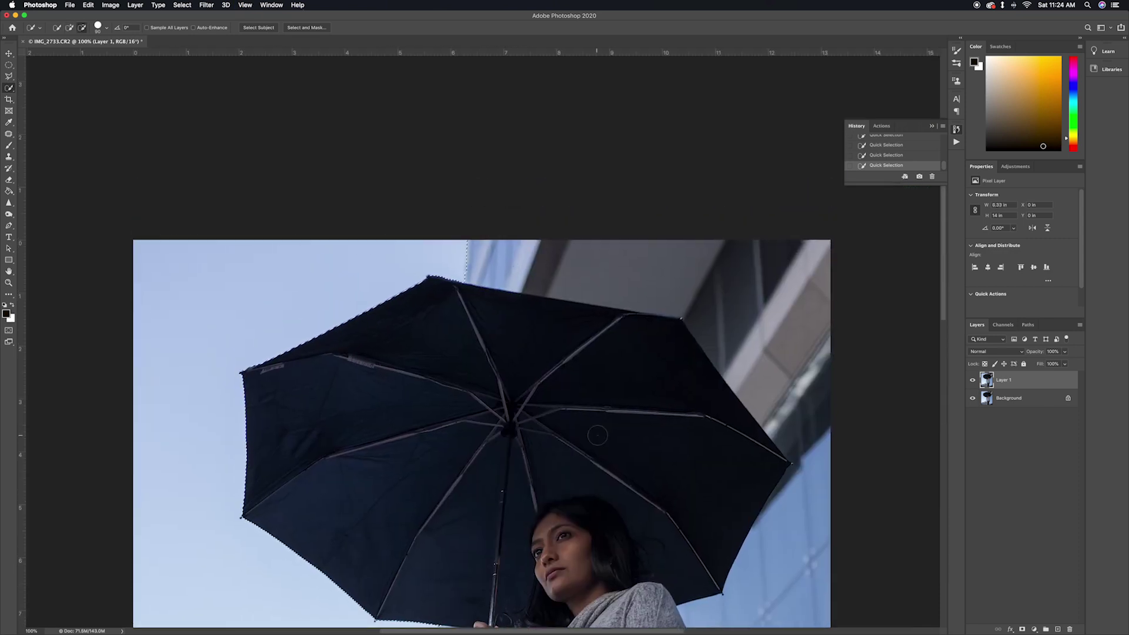
{"action": "key", "text": "super+minus"}
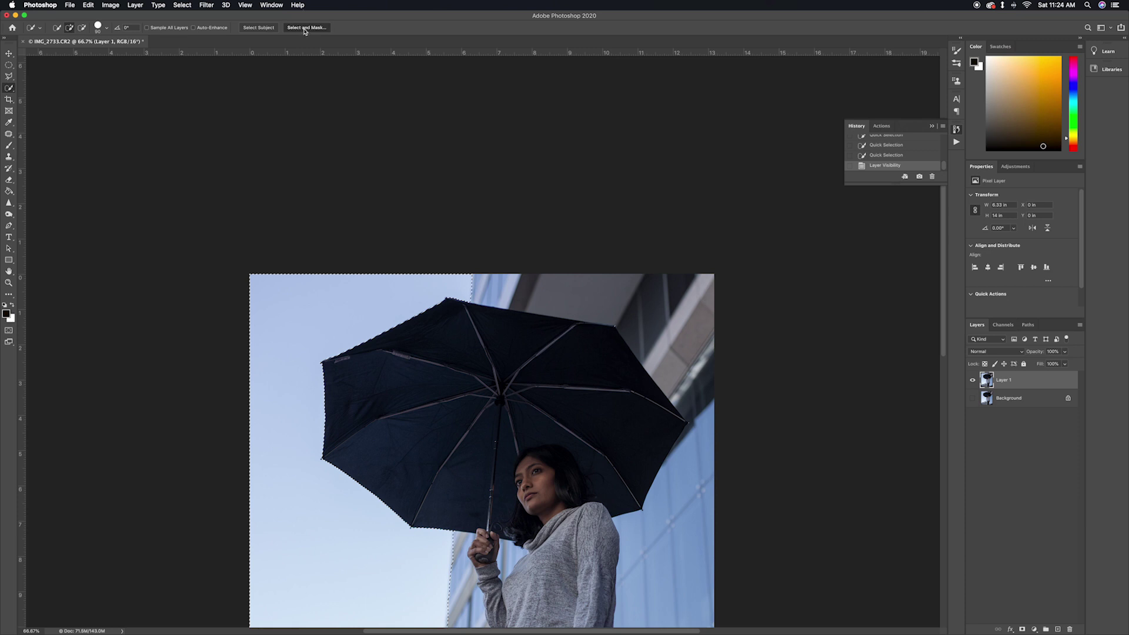
{"action": "left_click", "coordinate": [307, 27]}
{"action": "scroll", "coordinate": [532, 335], "scroll_direction": "down", "scroll_amount": 5}
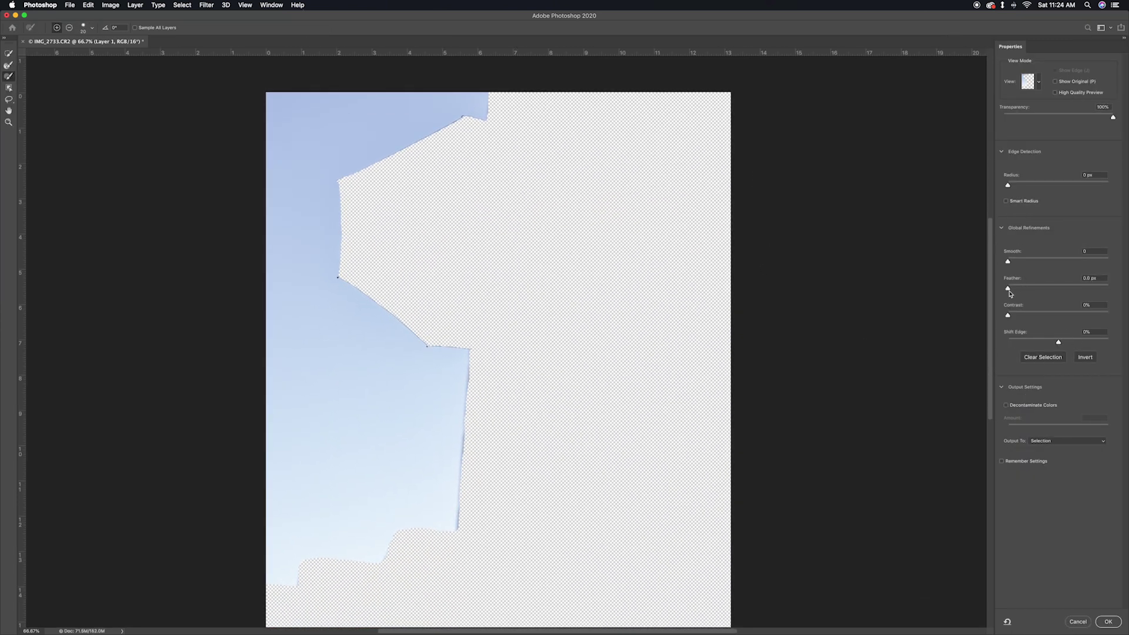
{"action": "left_click_drag", "start_coordinate": [1059, 344], "coordinate": [1028, 346]}
{"action": "left_click_drag", "start_coordinate": [1008, 290], "coordinate": [1016, 265]}
Step: Clean up the sky mask's edge along the umbrella and tower at 71% preview transparency, and restore the transparency to 100%
{"action": "left_click_drag", "start_coordinate": [1116, 119], "coordinate": [1082, 118]}
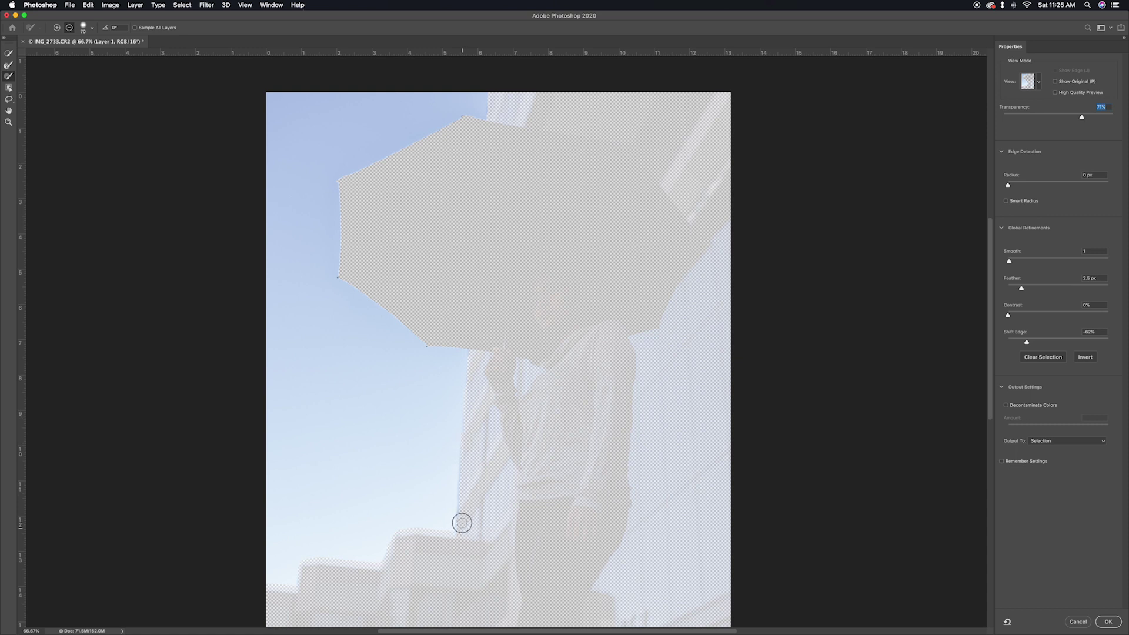
{"action": "key", "text": "alt"}
{"action": "left_click", "coordinate": [8, 54]}
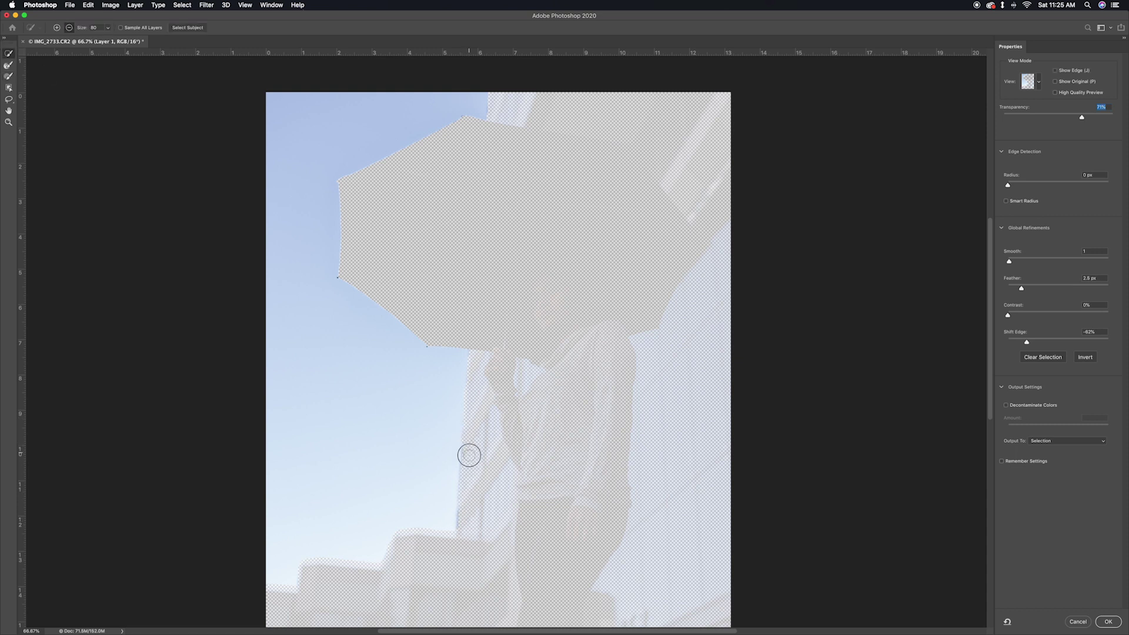
{"action": "key", "text": "alt"}
{"action": "key", "text": "super+plus"}
{"action": "key", "text": "super+plus"}
{"action": "left_click_drag", "start_coordinate": [337, 289], "coordinate": [524, 364]}
{"action": "key", "text": "bracketleft"}
{"action": "key", "text": "bracketleft"}
{"action": "key", "text": "bracketleft"}
{"action": "key", "text": "alt"}
{"action": "key", "text": "super+minus"}
{"action": "key", "text": "super+minus"}
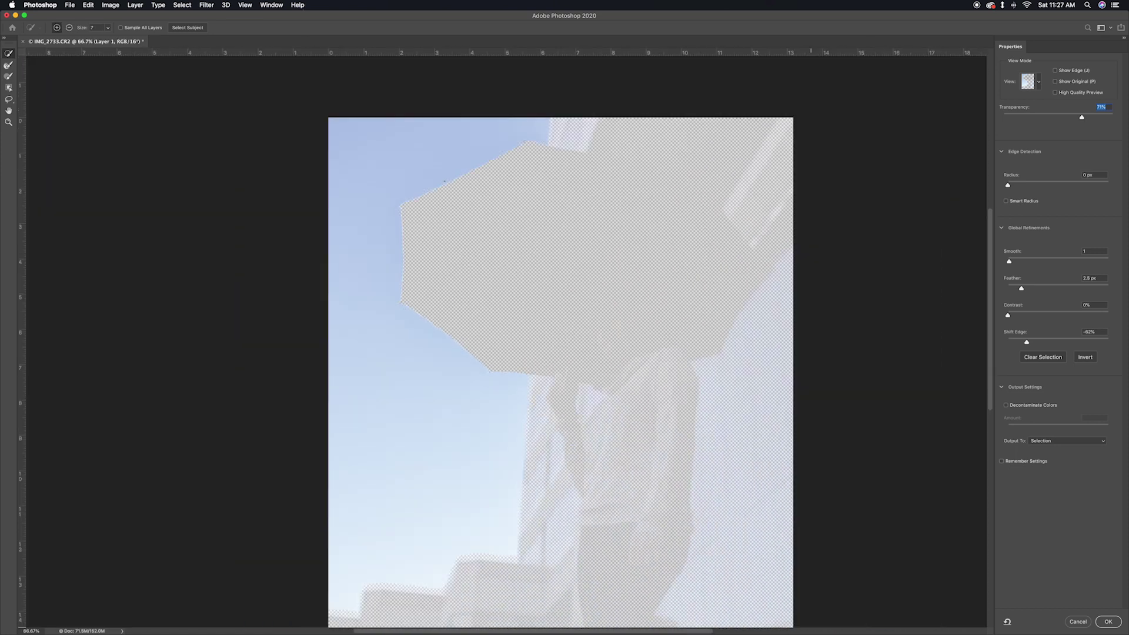
{"action": "left_click_drag", "start_coordinate": [1081, 117], "coordinate": [1114, 117]}
{"action": "scroll", "coordinate": [610, 320], "scroll_direction": "down", "scroll_amount": 2}
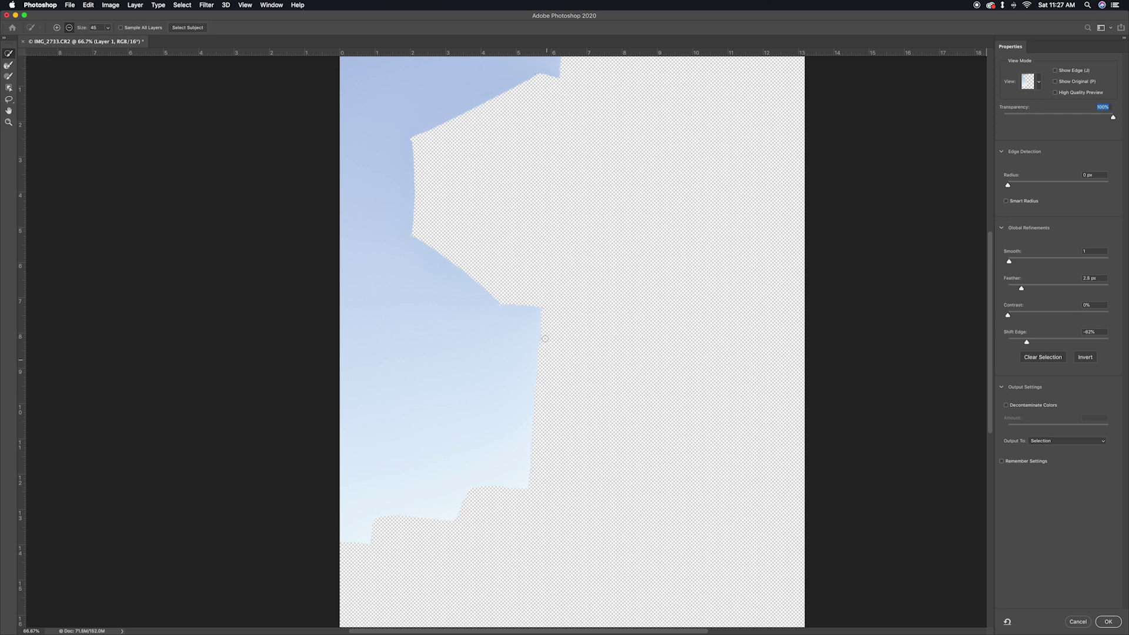
Step: Increase the edge detection radius and output the refined sky selection to a new layer with a layer mask
{"action": "left_click_drag", "start_coordinate": [1008, 185], "coordinate": [1030, 187]}
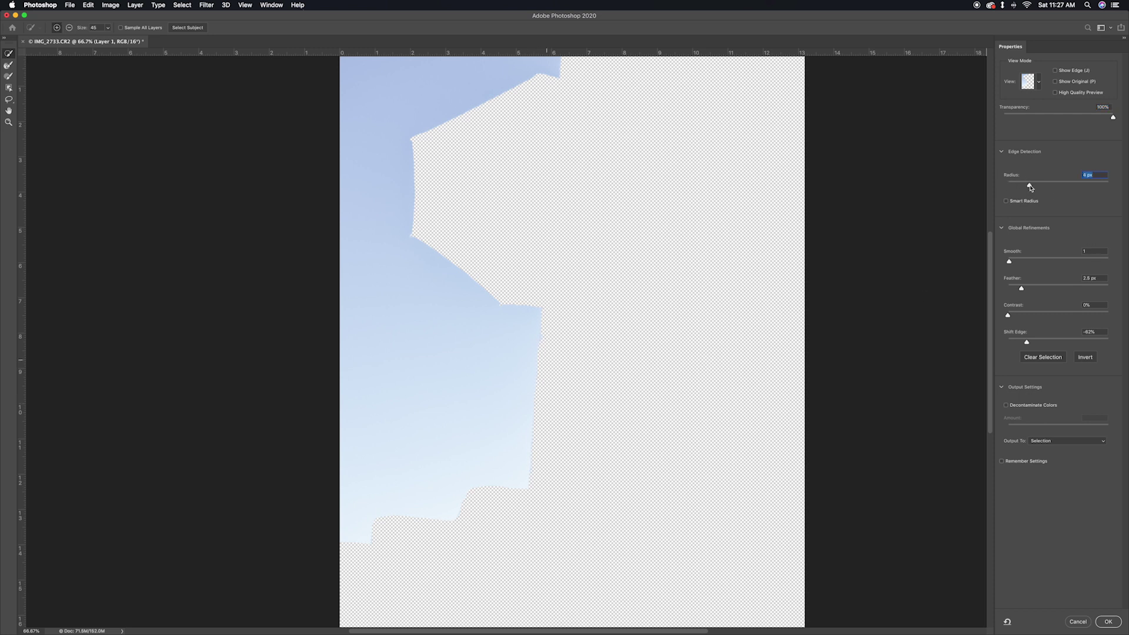
{"action": "left_click", "coordinate": [1062, 447]}
{"action": "left_click", "coordinate": [1058, 462]}
{"action": "left_click", "coordinate": [1108, 622]}
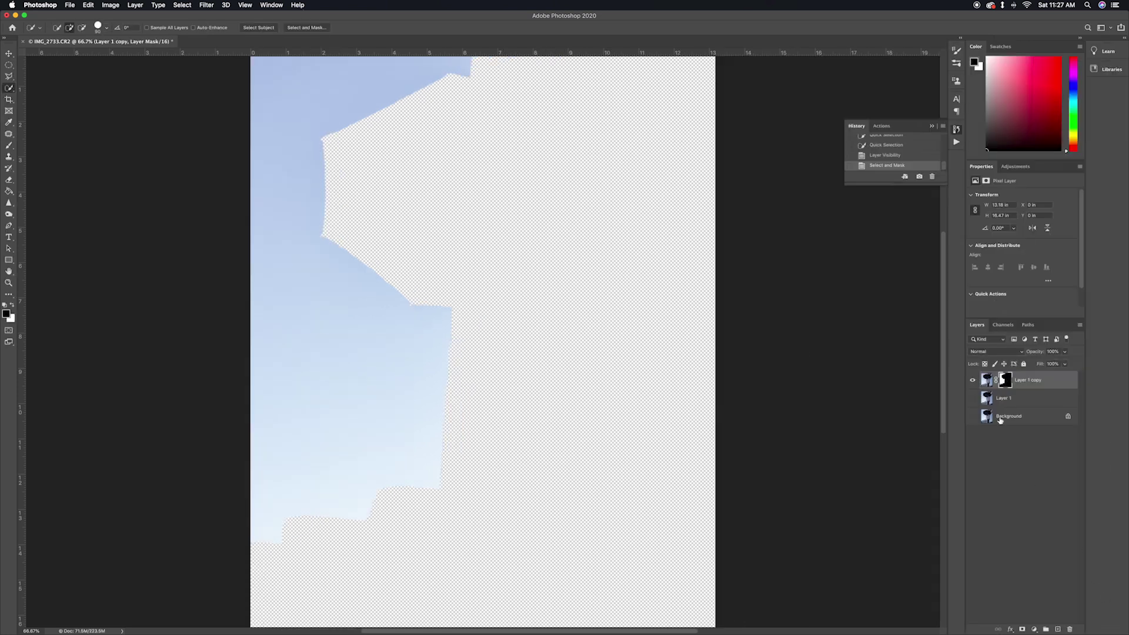
Step: Show Layer 1 beneath the masked sky copy and check both layers by toggling their visibility
{"action": "left_click", "coordinate": [973, 398]}
{"action": "left_click", "coordinate": [973, 381]}
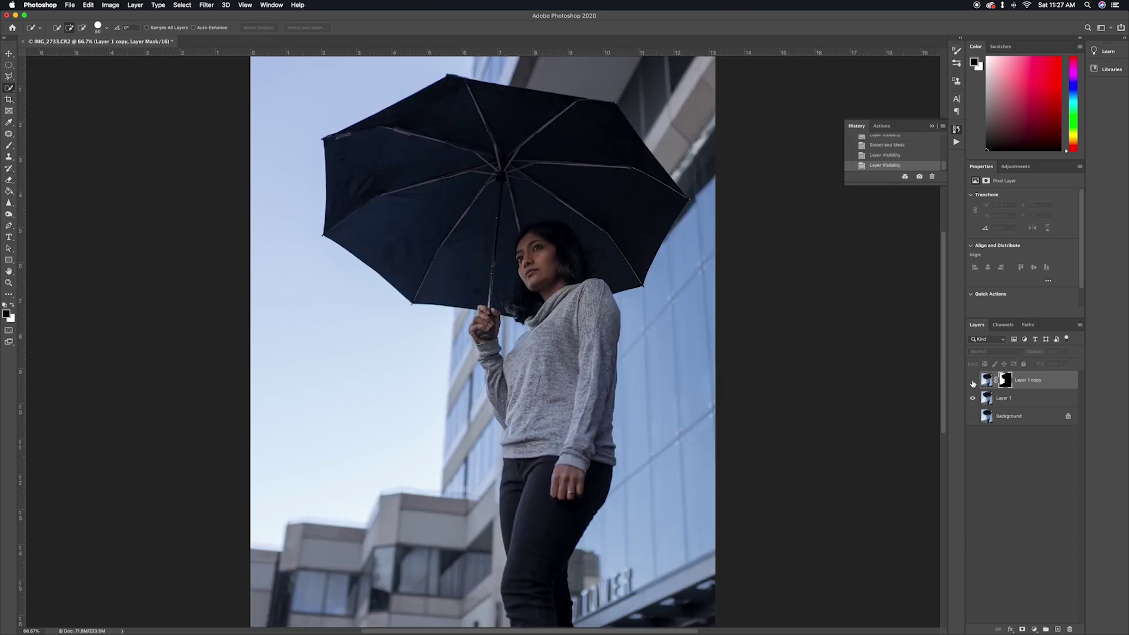
{"action": "left_click", "coordinate": [973, 381]}
{"action": "left_click", "coordinate": [973, 398]}
{"action": "left_click", "coordinate": [974, 398]}
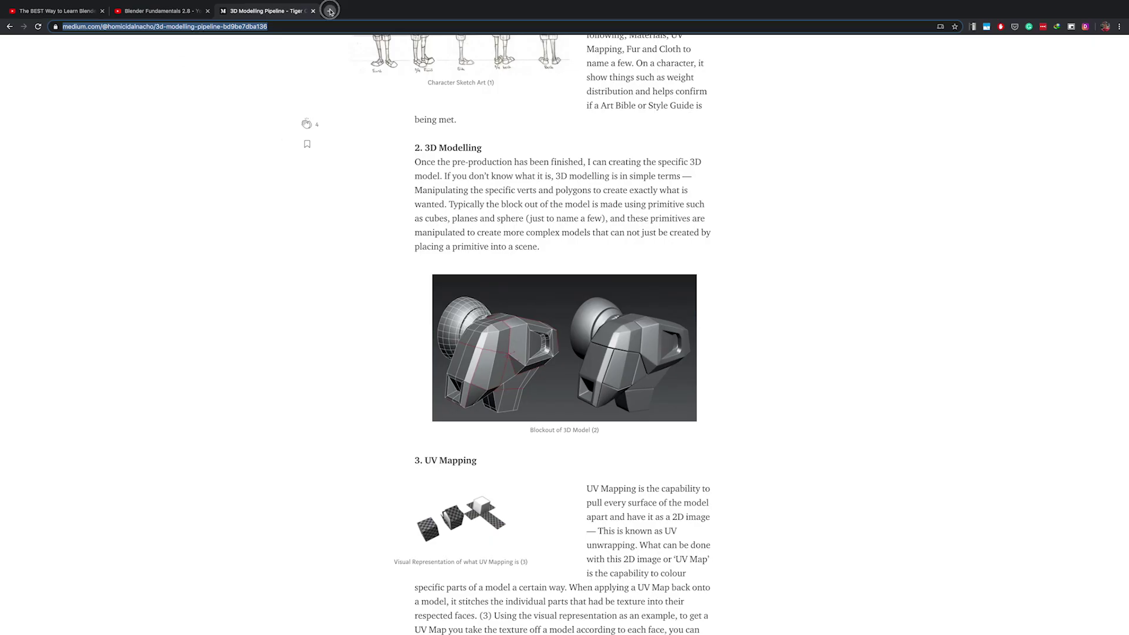
Step: Switch to the browser, go to Pexels and search its photos for "cloudy sky"
{"action": "left_click", "coordinate": [330, 11]}
{"action": "type", "text": "pexels"}
{"action": "key", "text": "Return"}
{"action": "type", "text": "cloudy sky"}
{"action": "key", "text": "Return"}
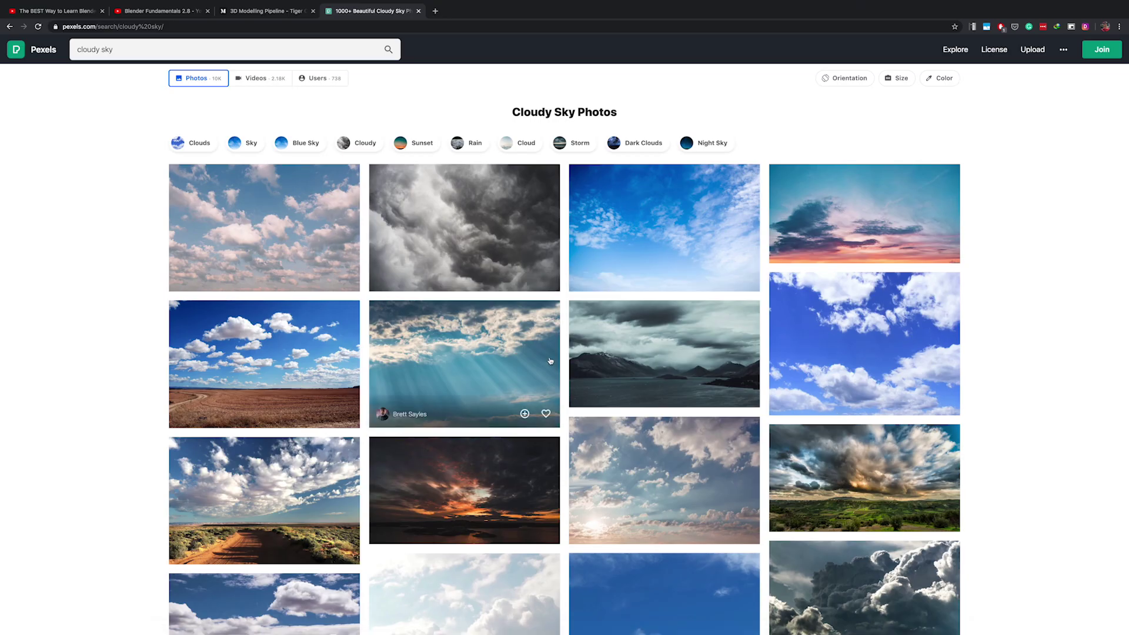
Step: Browse the cloudy sky photos and open the picture of the woman with luggage and another candidate in new tabs
{"action": "scroll", "coordinate": [551, 361], "scroll_direction": "down", "scroll_amount": 15}
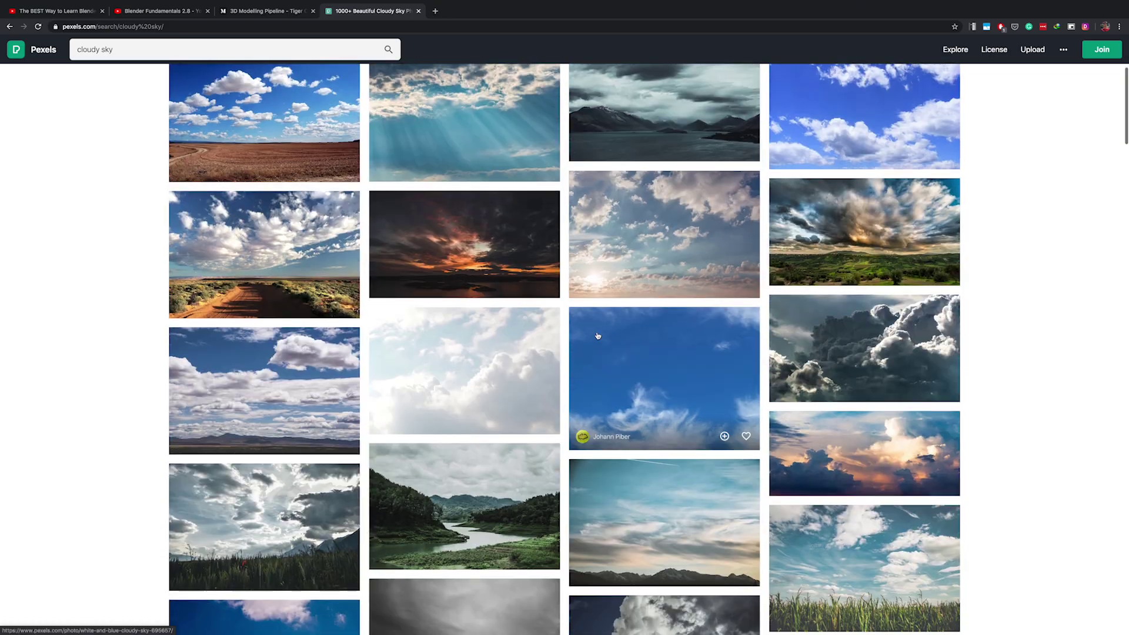
{"action": "scroll", "coordinate": [595, 331], "scroll_direction": "down", "scroll_amount": 8}
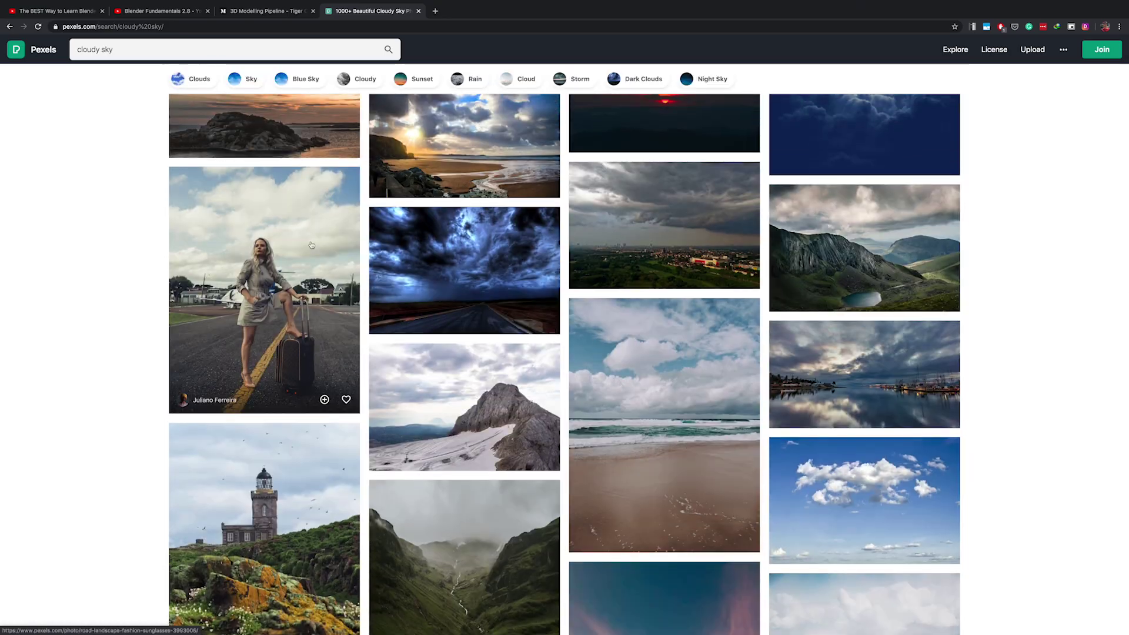
{"action": "middle_click", "coordinate": [311, 245]}
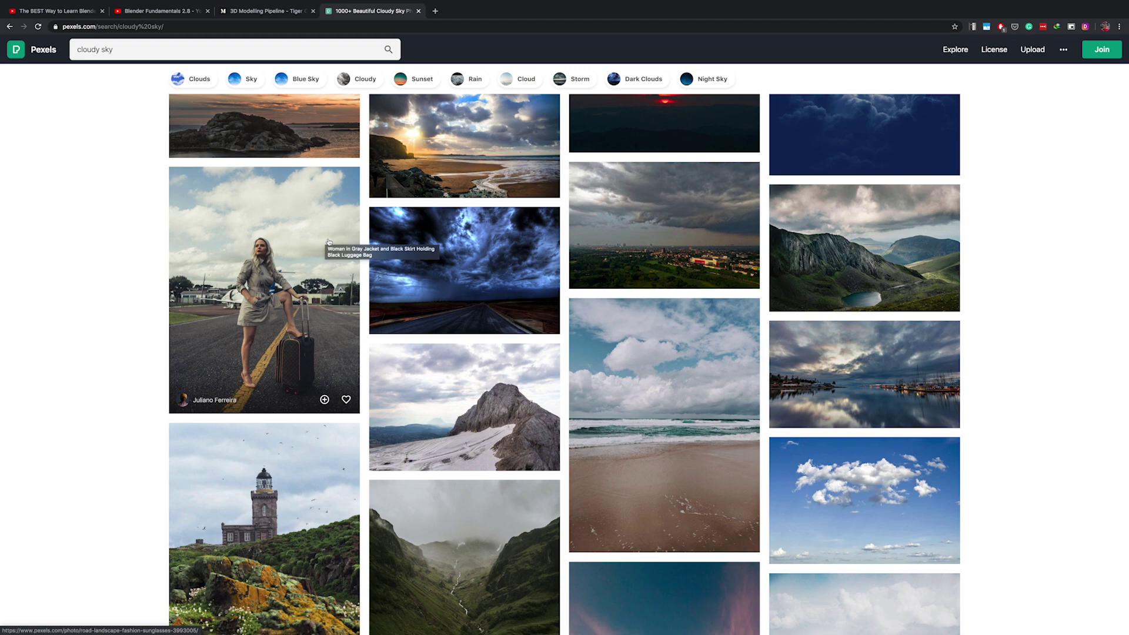
{"action": "scroll", "coordinate": [501, 306], "scroll_direction": "down", "scroll_amount": 10}
{"action": "scroll", "coordinate": [503, 307], "scroll_direction": "down", "scroll_amount": 15}
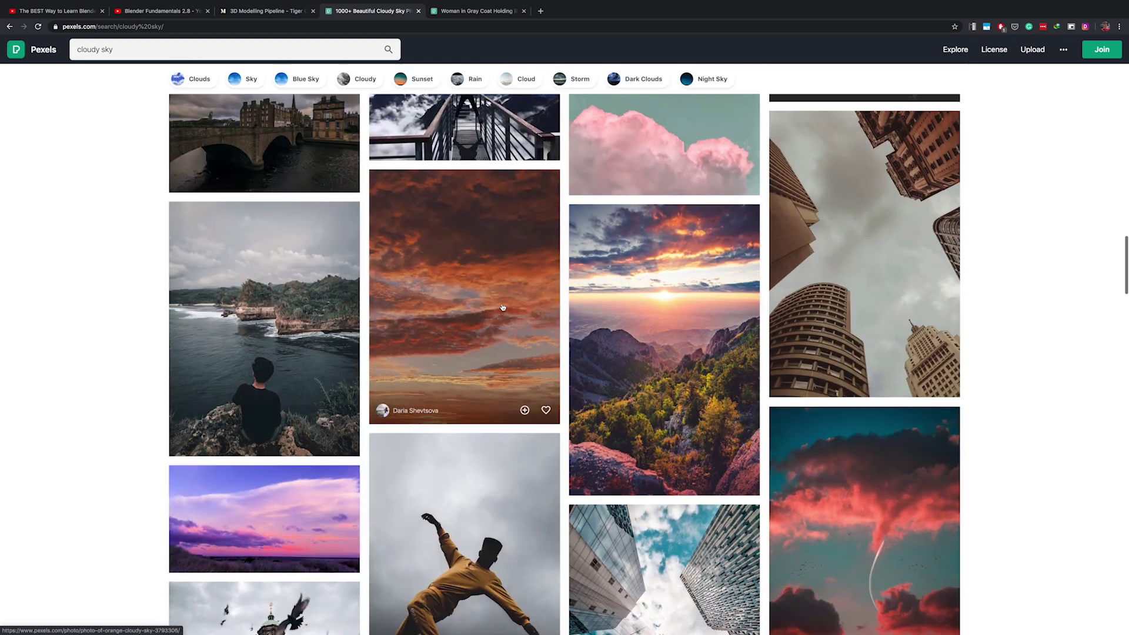
{"action": "scroll", "coordinate": [502, 307], "scroll_direction": "down", "scroll_amount": 1}
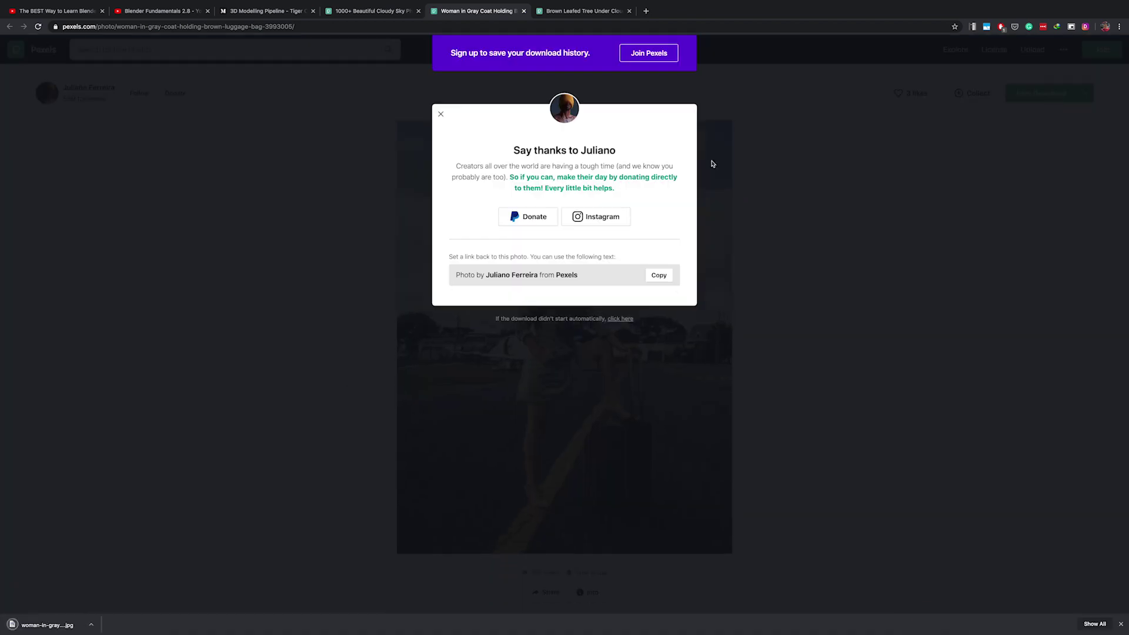
Step: Download the chosen sky photo and open woman-in-gray-coat-holding-brown-luggage-bag-3993005.jpg from the Downloads folder in Photoshop
{"action": "left_click", "coordinate": [553, 11]}
{"action": "left_click", "coordinate": [1041, 93]}
{"action": "left_click", "coordinate": [90, 625]}
{"action": "left_click", "coordinate": [124, 613]}
{"action": "right_click", "coordinate": [736, 320]}
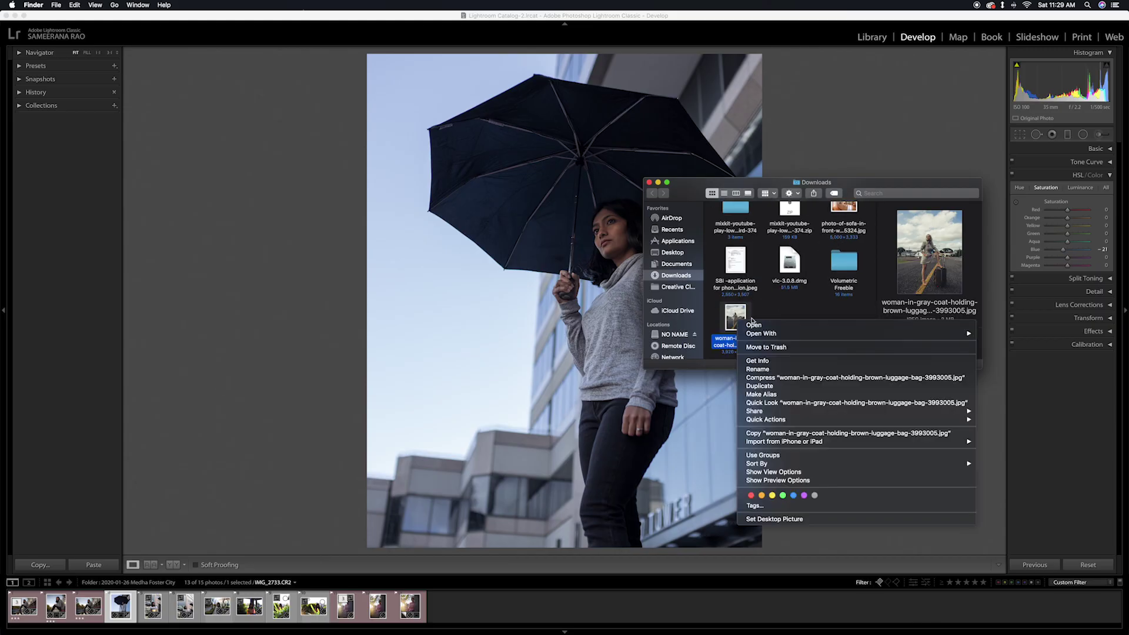
{"action": "mouse_move", "coordinate": [771, 335]}
{"action": "left_click", "coordinate": [1008, 369]}
Step: Move the luggage photo into the IMG_2733.CR2 document as a new top layer, accepting the different bit depth
{"action": "left_click", "coordinate": [6, 55]}
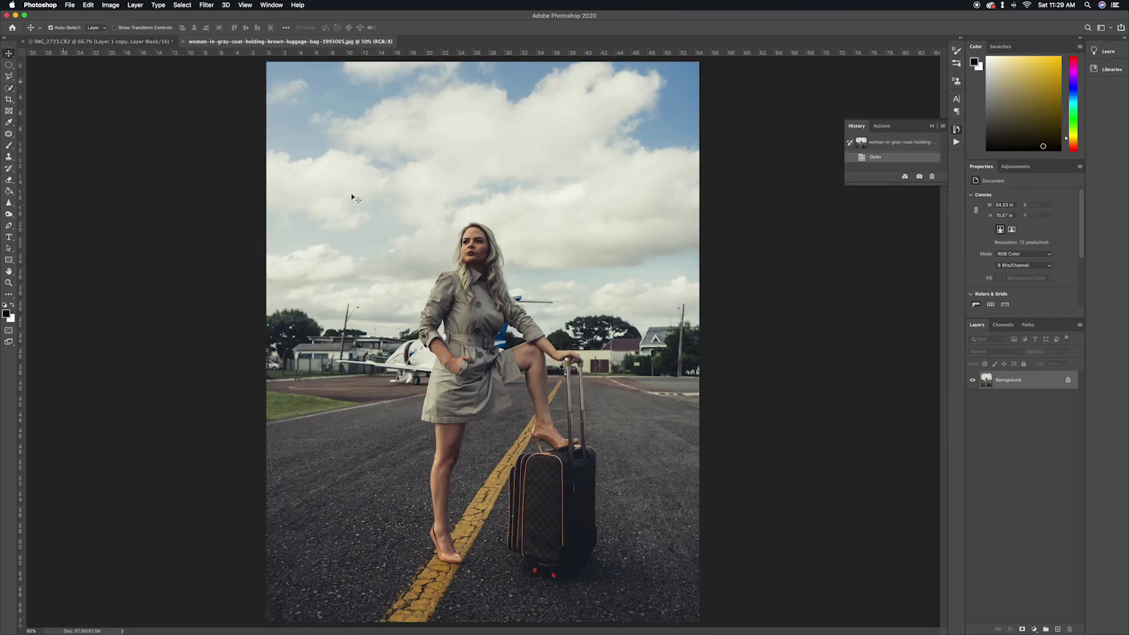
{"action": "left_click", "coordinate": [100, 41]}
{"action": "left_click", "coordinate": [185, 110]}
{"action": "left_click_drag", "start_coordinate": [186, 110], "coordinate": [353, 222]}
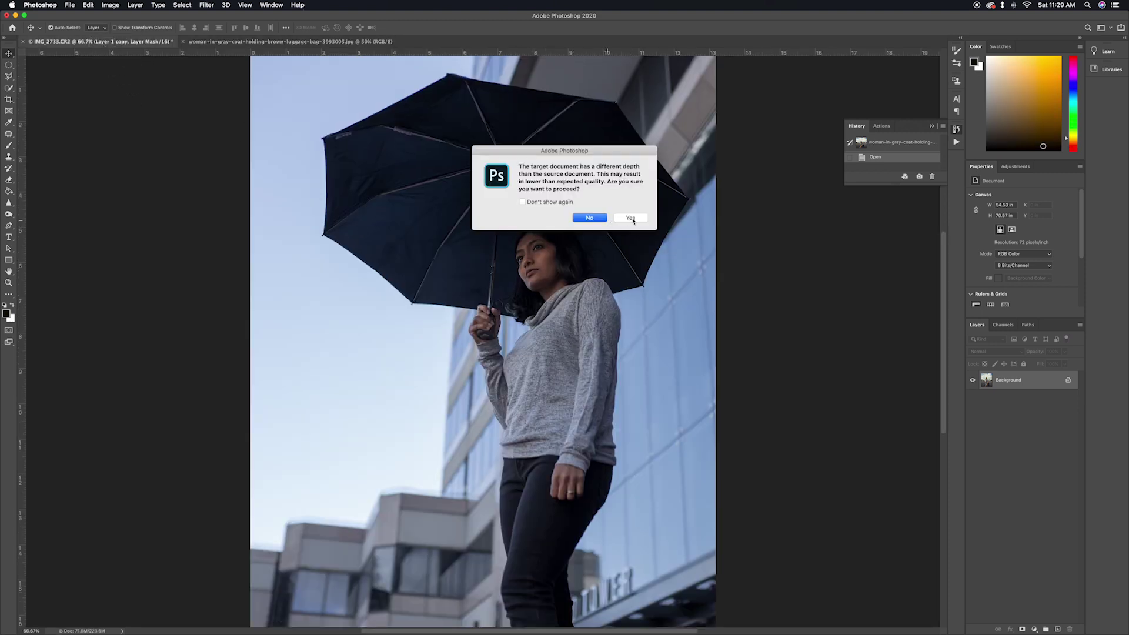
{"action": "left_click", "coordinate": [630, 218]}
{"action": "left_click", "coordinate": [647, 341]}
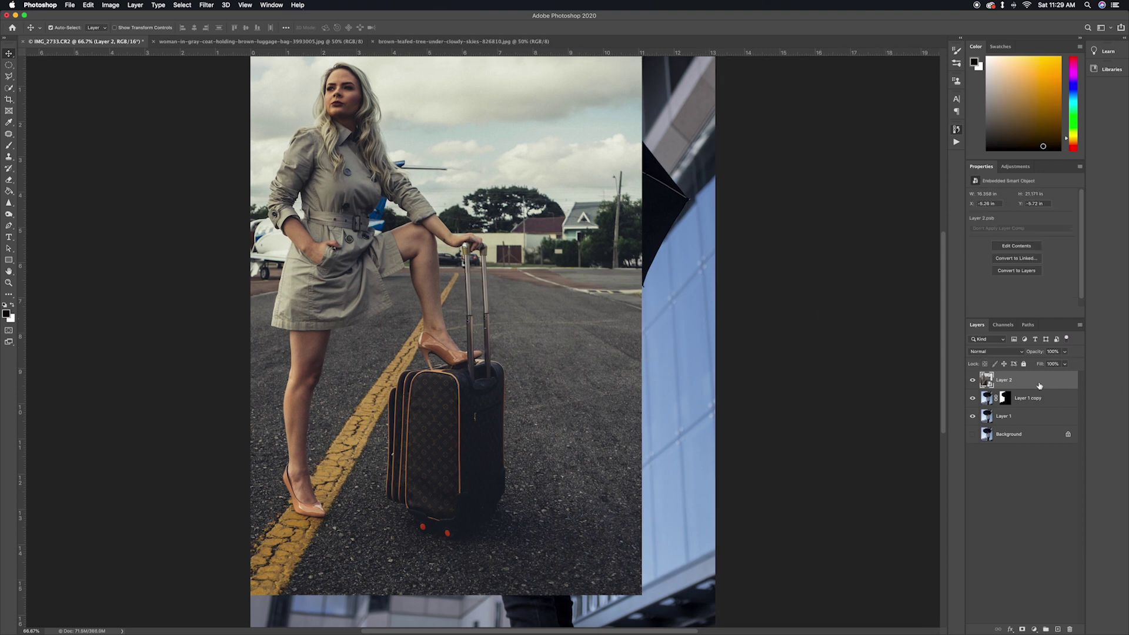
Step: Clip the luggage photo layer to the masked sky layer, Layer 1 copy, with a clipping mask
{"action": "right_click", "coordinate": [1040, 399]}
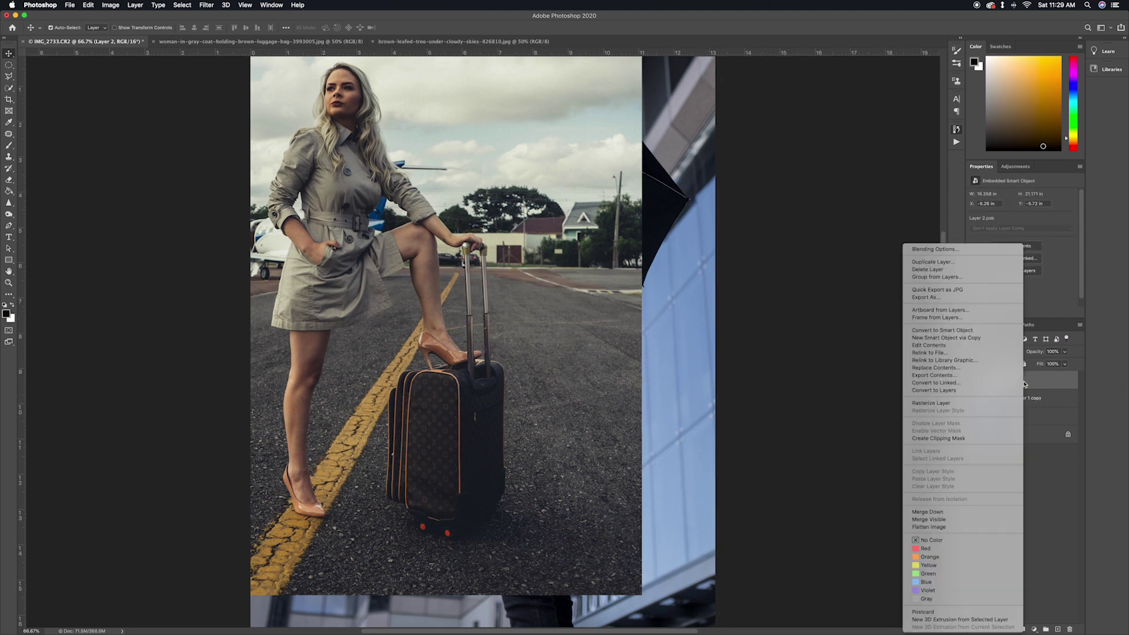
{"action": "left_click", "coordinate": [1116, 427]}
{"action": "key", "text": "super+alt+g"}
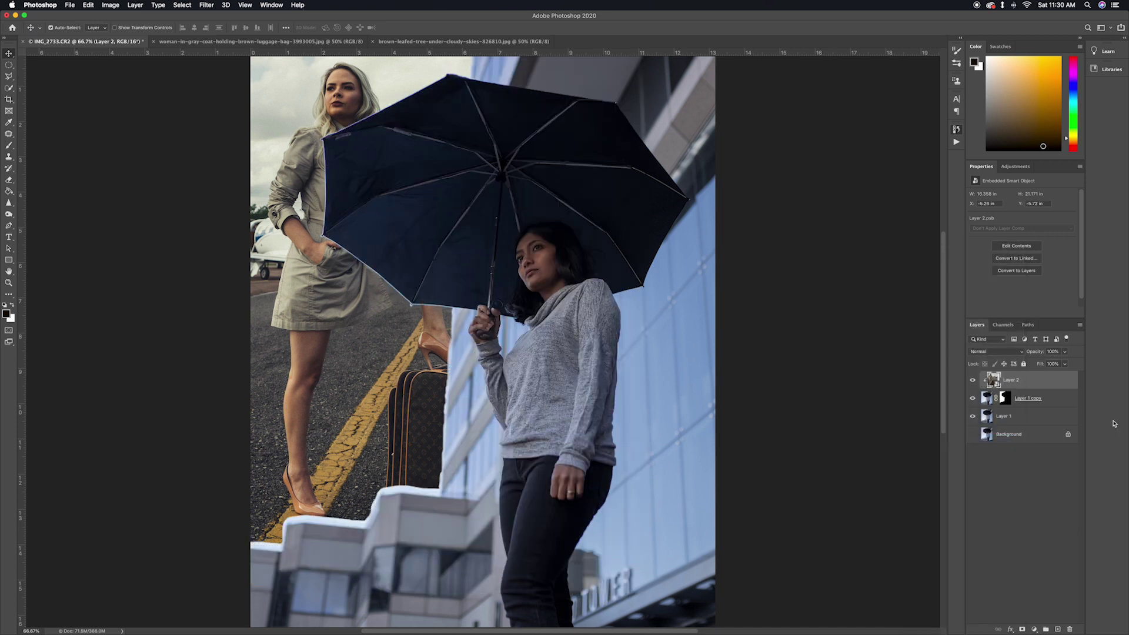
Step: Enlarge the luggage photo layer to about 26 in wide and reposition it so only its clouds fill the sky area
{"action": "left_click_drag", "start_coordinate": [466, 190], "coordinate": [472, 283]}
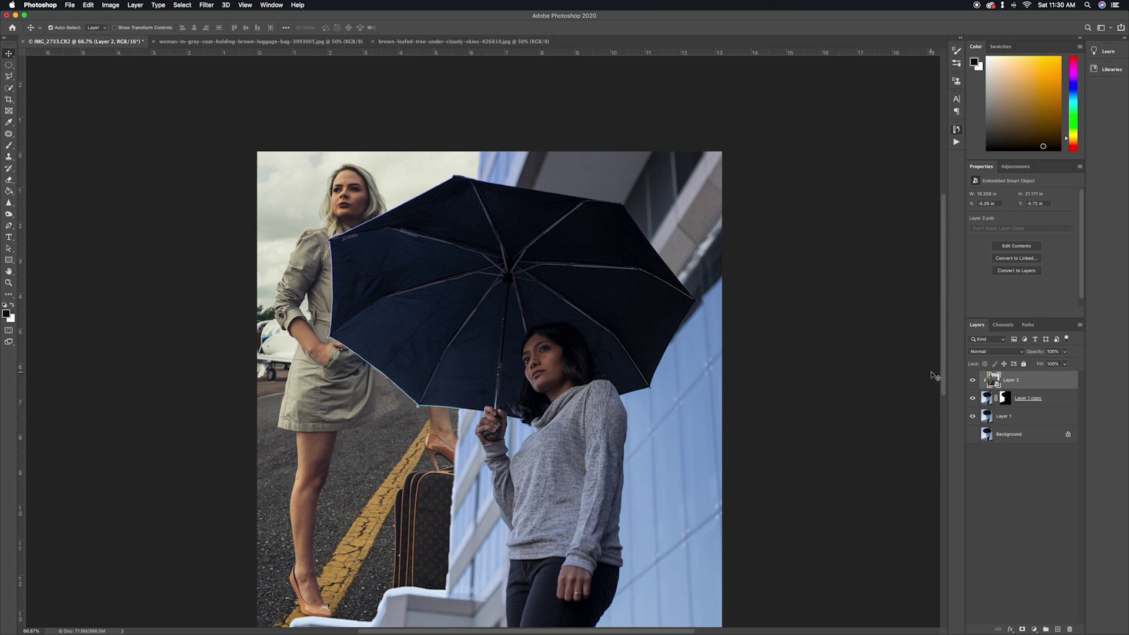
{"action": "key", "text": "super+t"}
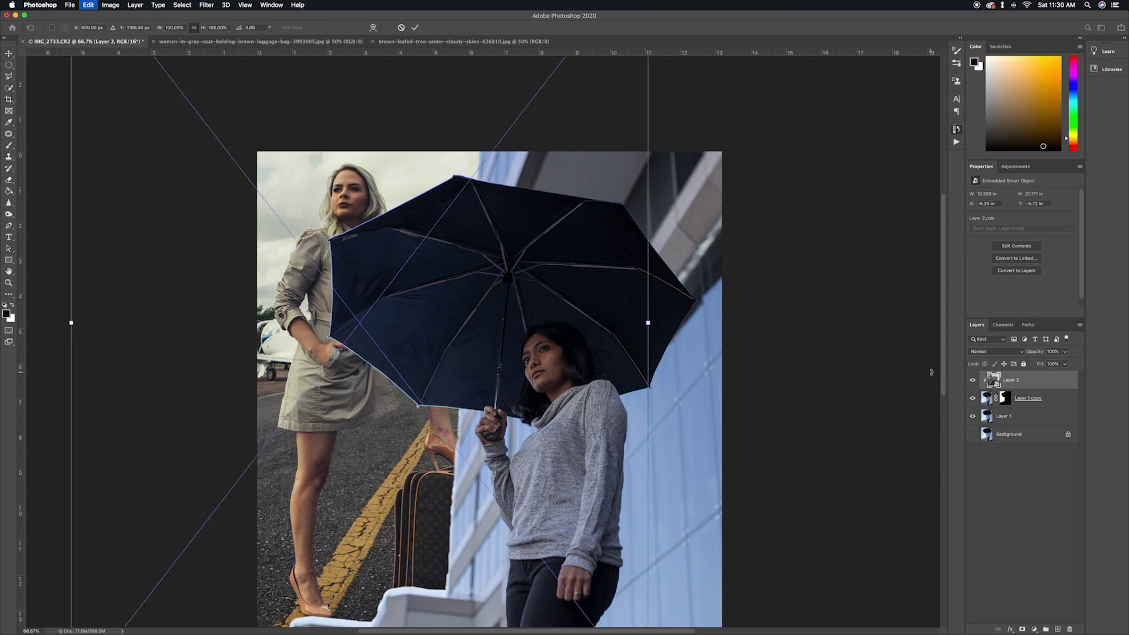
{"action": "key", "text": "super+minus"}
{"action": "left_click_drag", "start_coordinate": [413, 162], "coordinate": [376, 259]}
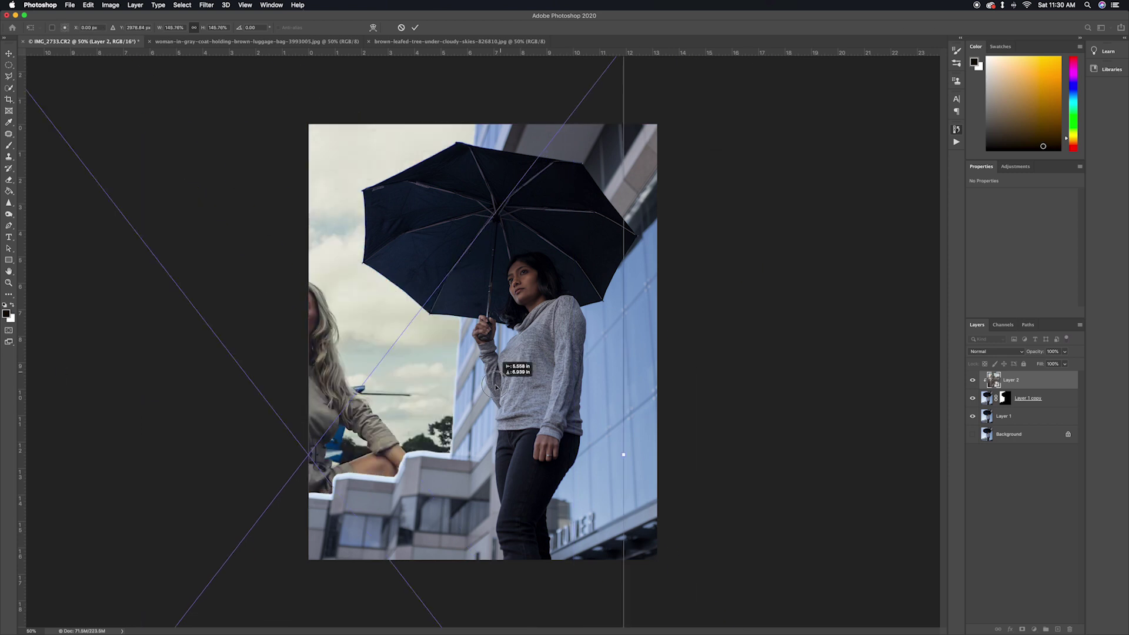
{"action": "left_click_drag", "start_coordinate": [494, 381], "coordinate": [383, 426]}
{"action": "key", "text": "Return"}
{"action": "key", "text": "super+t"}
{"action": "key", "text": "super+minus"}
{"action": "key", "text": "super+minus"}
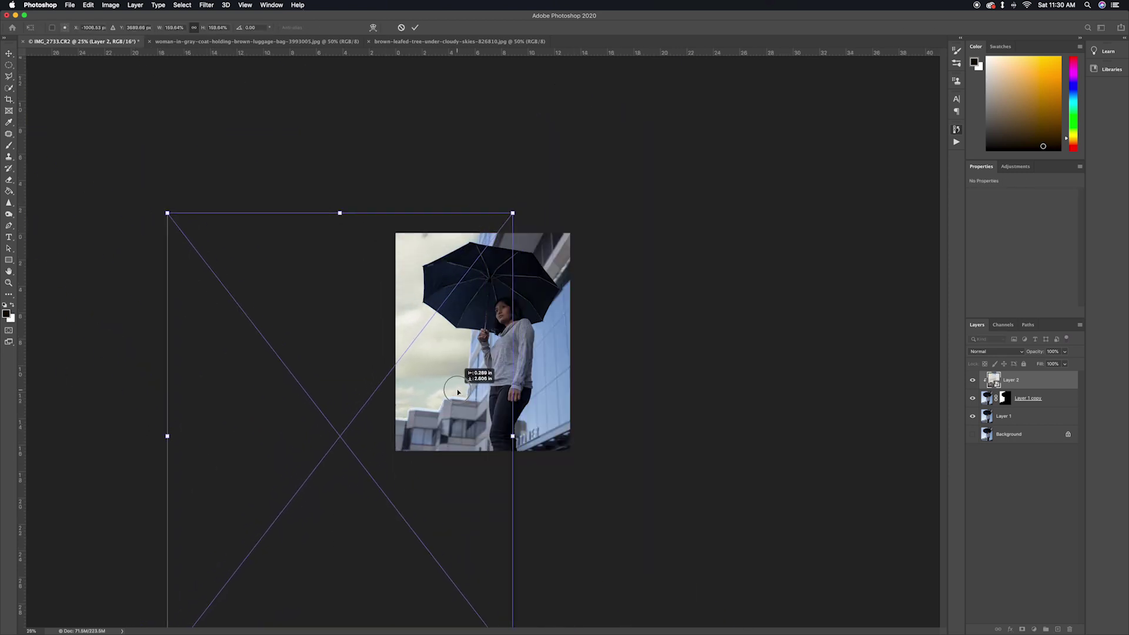
{"action": "left_click_drag", "start_coordinate": [457, 390], "coordinate": [460, 387]}
{"action": "key", "text": "Return"}
Step: Apply Hue/Saturation to the luggage sky layer, shifting the hue and setting saturation to -34 and lightness to +34
{"action": "key", "text": "super+plus"}
{"action": "key", "text": "super+u"}
{"action": "left_click_drag", "start_coordinate": [582, 168], "coordinate": [840, 163]}
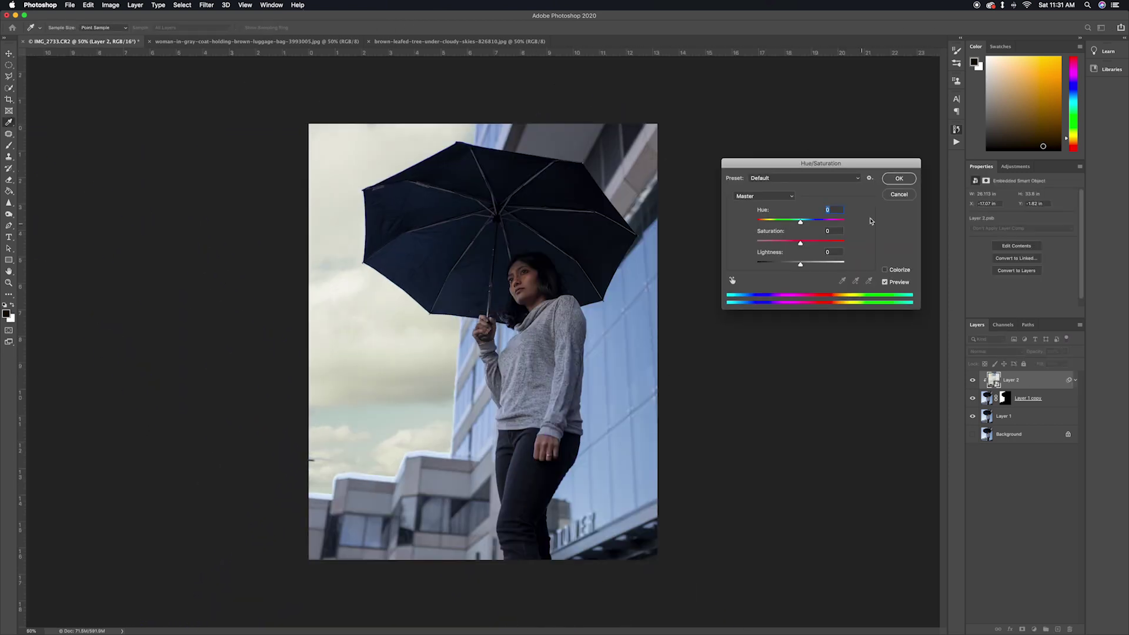
{"action": "left_click", "coordinate": [346, 425]}
{"action": "left_click", "coordinate": [763, 196]}
{"action": "left_click", "coordinate": [763, 196]}
{"action": "left_click", "coordinate": [733, 281]}
{"action": "left_click_drag", "start_coordinate": [800, 243], "coordinate": [787, 243]}
{"action": "left_click_drag", "start_coordinate": [801, 222], "coordinate": [786, 243]}
{"action": "key", "text": "alt+2"}
{"action": "left_click_drag", "start_coordinate": [800, 264], "coordinate": [816, 264]}
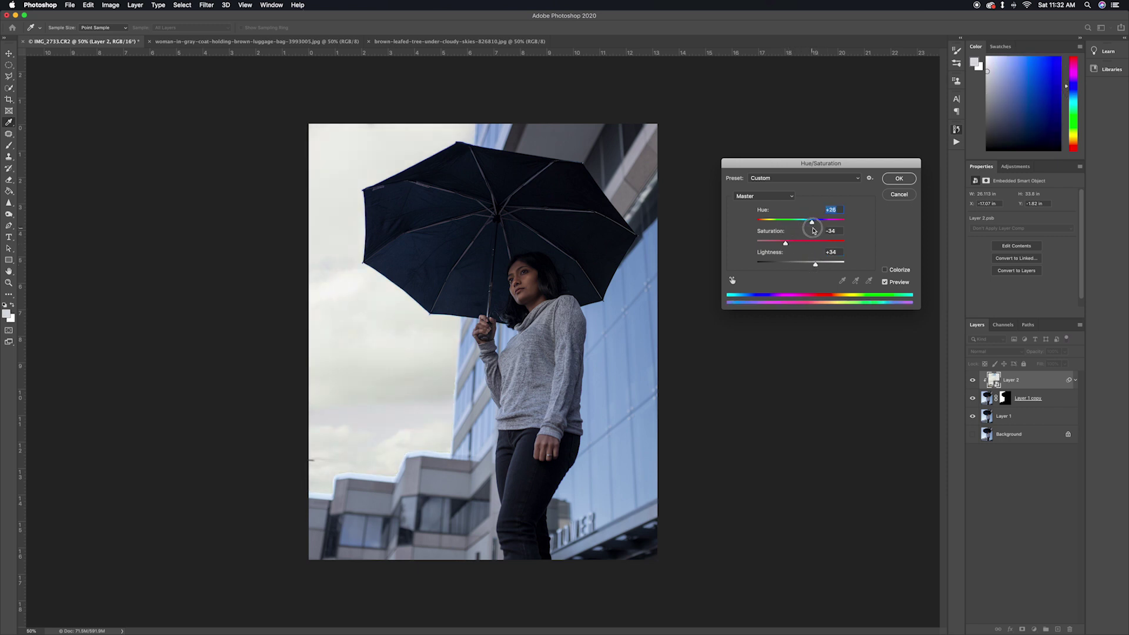
{"action": "key", "text": "alt+7"}
{"action": "left_click_drag", "start_coordinate": [801, 222], "coordinate": [793, 223]}
{"action": "left_click", "coordinate": [899, 178]}
Step: Apply an Exposure adjustment to the luggage sky layer, Layer 2, and set its blend mode to Multiply
{"action": "left_click", "coordinate": [111, 5]}
{"action": "mouse_move", "coordinate": [127, 27]}
{"action": "left_click", "coordinate": [235, 74]}
{"action": "left_click_drag", "start_coordinate": [614, 186], "coordinate": [663, 186]}
{"action": "left_click_drag", "start_coordinate": [652, 229], "coordinate": [658, 230]}
{"action": "left_click", "coordinate": [735, 201]}
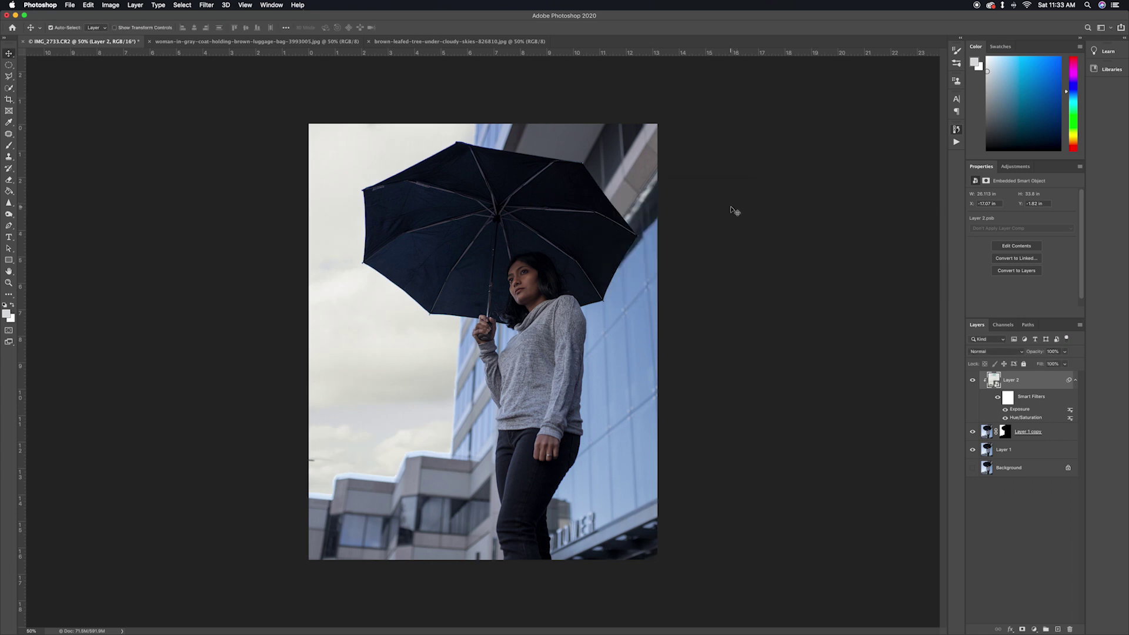
{"action": "left_click", "coordinate": [992, 351]}
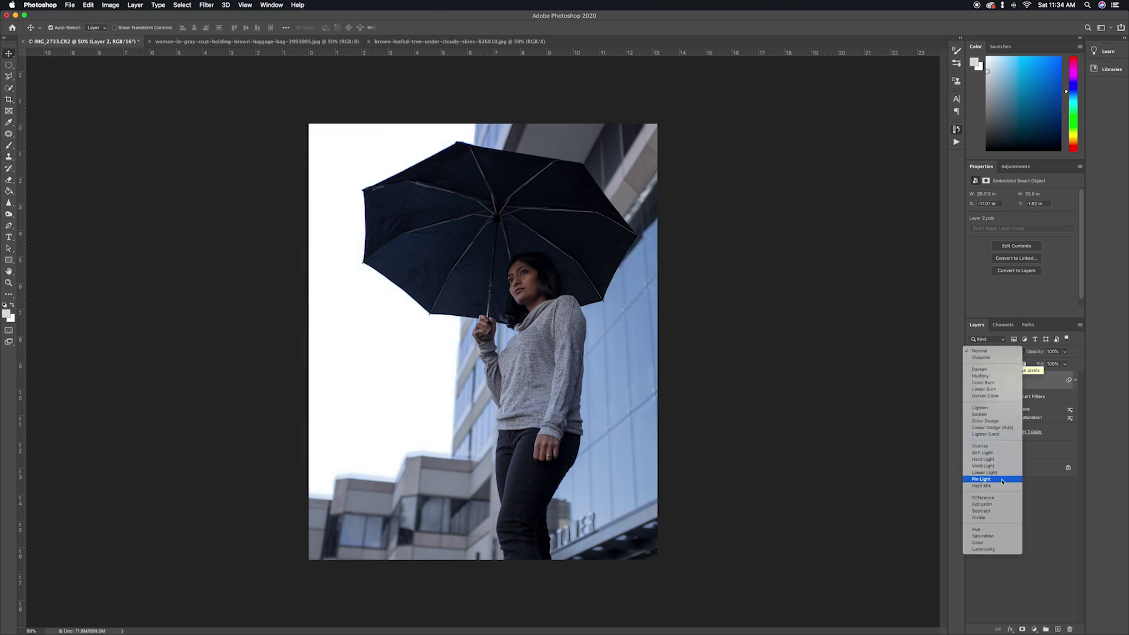
{"action": "left_click", "coordinate": [979, 376]}
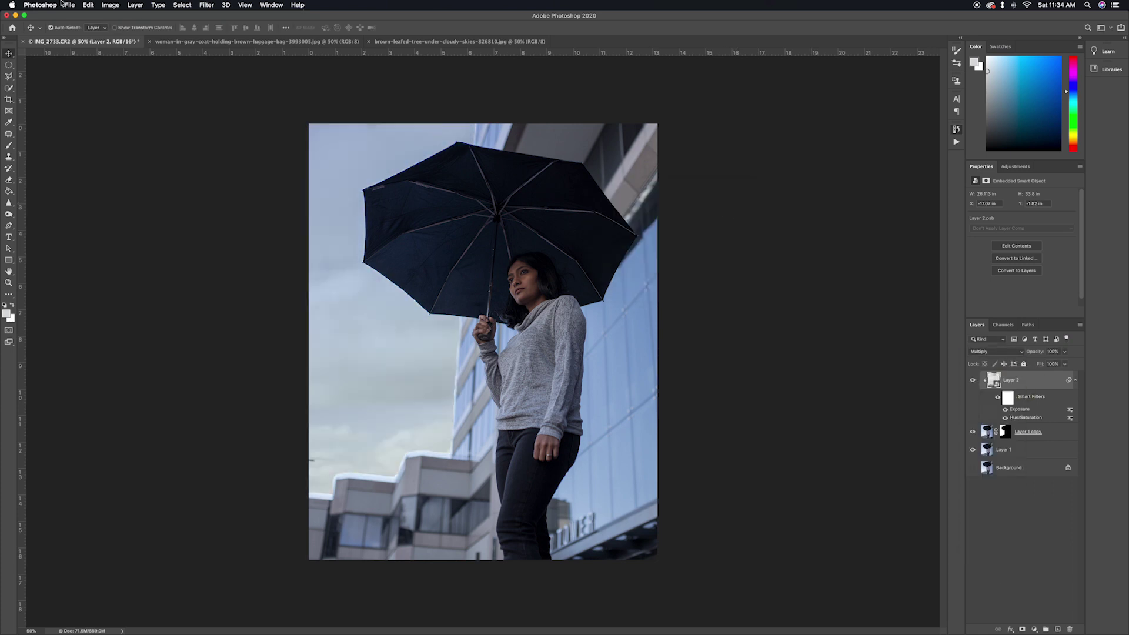
Step: Move the cloudy palm-tree photo into IMG_2733.CR2 as a new top layer, accept the color profile conversion, and position it over the sky
{"action": "left_click", "coordinate": [458, 41]}
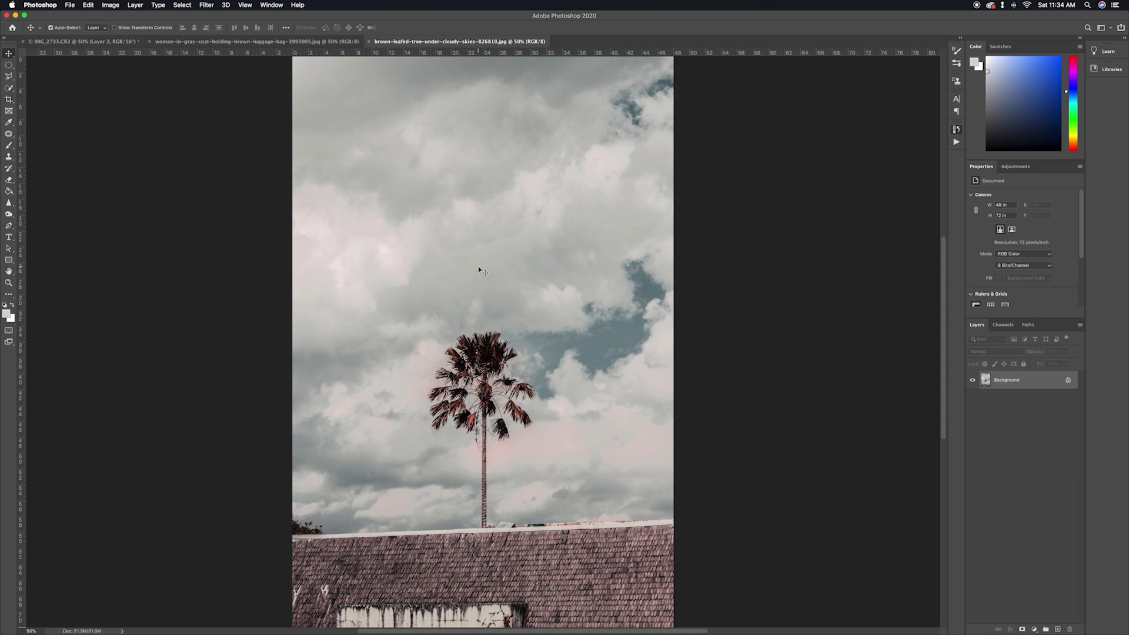
{"action": "left_click", "coordinate": [101, 41]}
{"action": "left_click_drag", "start_coordinate": [101, 42], "coordinate": [421, 251]}
{"action": "left_click", "coordinate": [625, 216]}
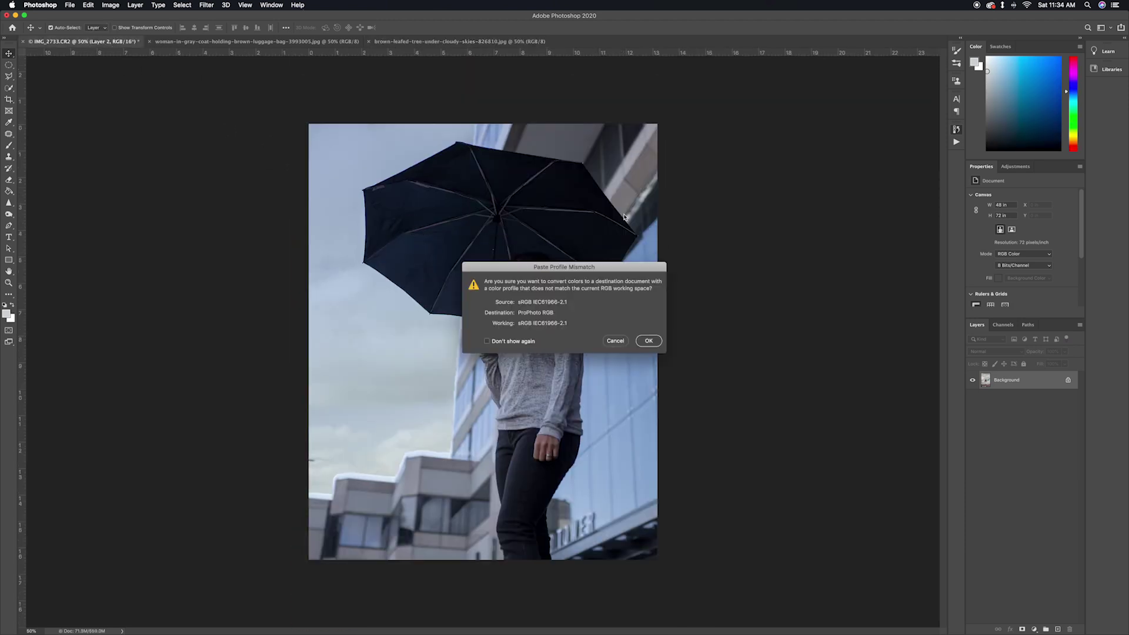
{"action": "left_click", "coordinate": [648, 340]}
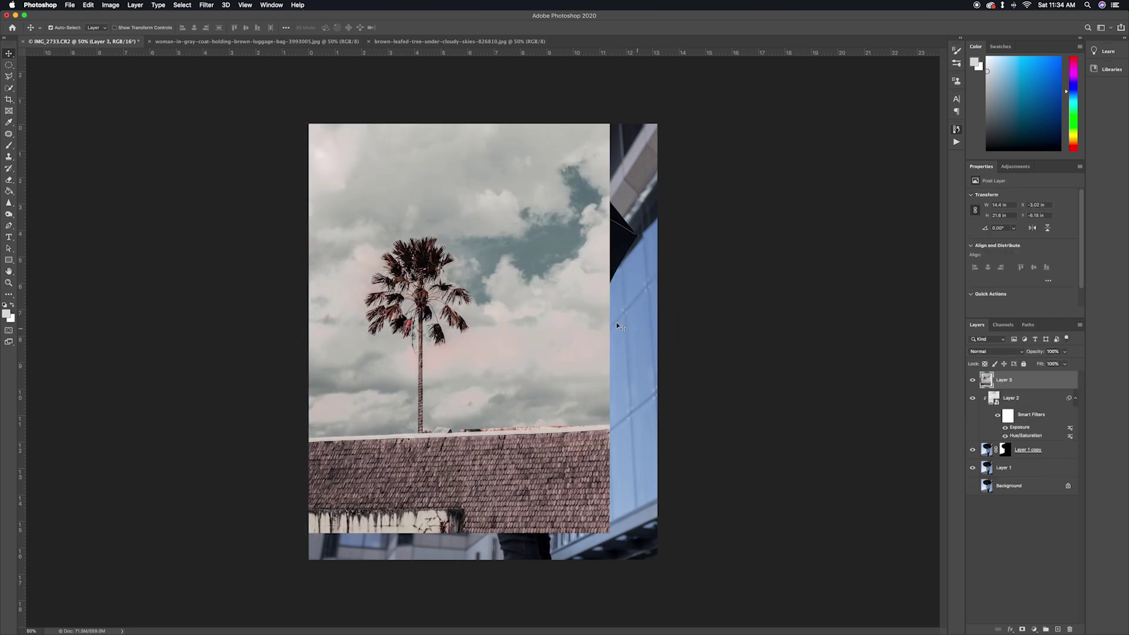
{"action": "left_click_drag", "start_coordinate": [498, 310], "coordinate": [426, 432]}
Step: Convert the palm-tree photo layer to a smart object and clip it to the masked sky layer
{"action": "right_click", "coordinate": [1034, 378]}
{"action": "left_click", "coordinate": [1000, 416]}
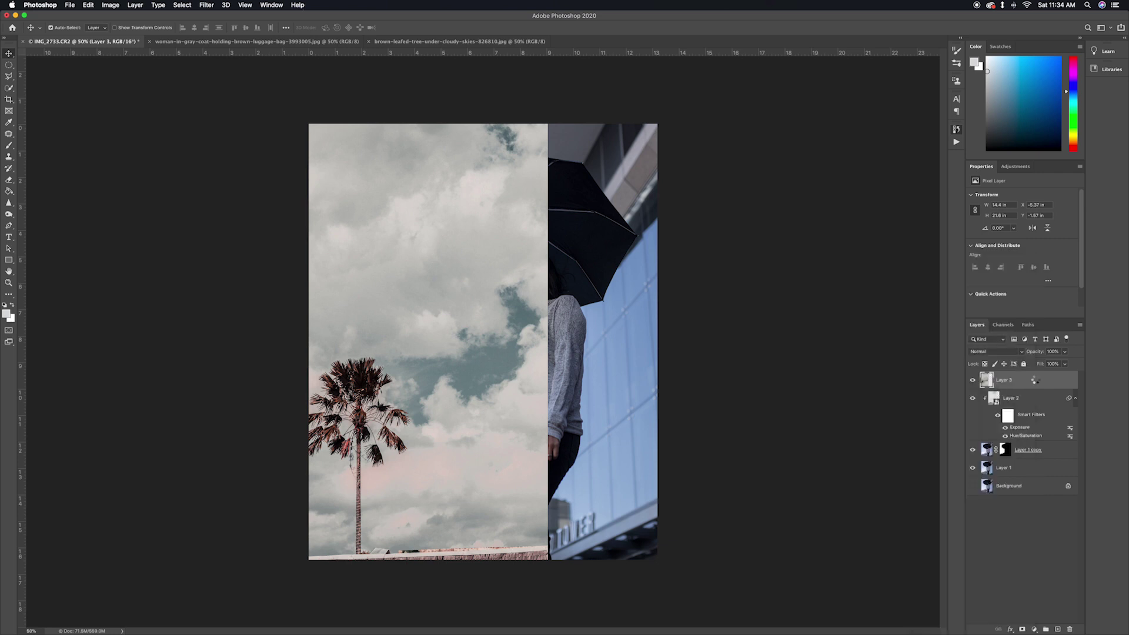
{"action": "right_click", "coordinate": [1037, 380]}
{"action": "left_click", "coordinate": [965, 436]}
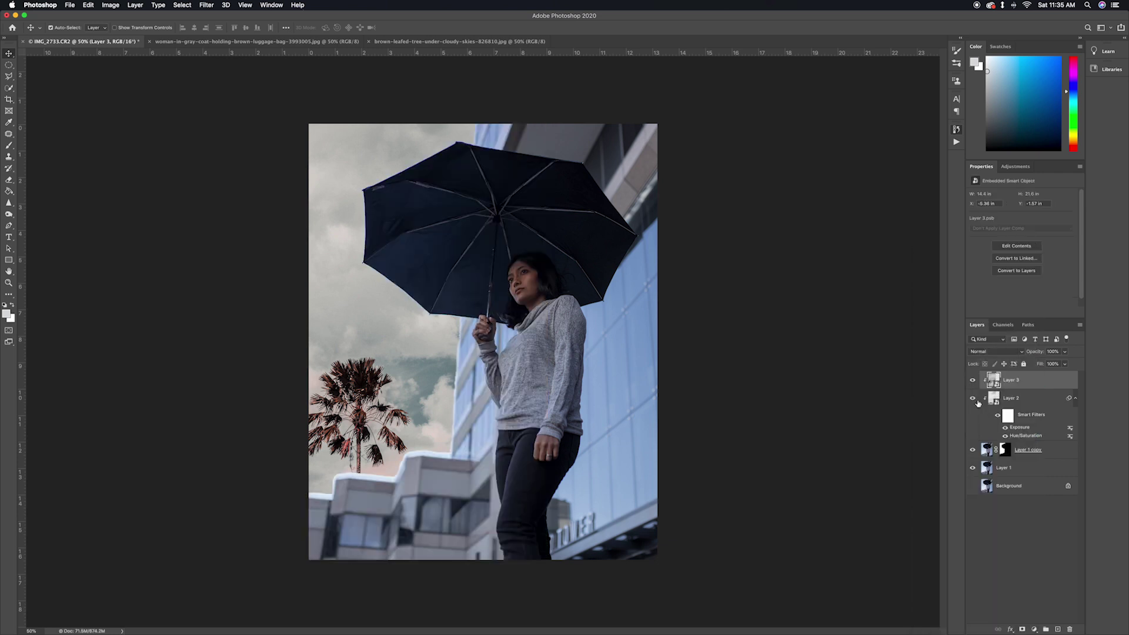
Step: Try to rescale and shift the clipped palm-tree sky layer with Free Transform
{"action": "left_click_drag", "start_coordinate": [379, 319], "coordinate": [302, 350]}
{"action": "key", "text": "super+t"}
{"action": "key", "text": "super+minus"}
{"action": "left_click_drag", "start_coordinate": [391, 263], "coordinate": [516, 242]}
{"action": "left_click_drag", "start_coordinate": [355, 179], "coordinate": [331, 144]}
{"action": "left_click_drag", "start_coordinate": [404, 331], "coordinate": [444, 305]}
{"action": "key", "text": "Return"}
{"action": "key", "text": "shift+Left"}
{"action": "key", "text": "super+z"}
{"action": "key", "text": "super+z"}
Step: Align the palm-tree sky layer with the canvas's top-left corner at X 0, Y 0 so the palm is hidden
{"action": "key", "text": "super+t"}
{"action": "left_click_drag", "start_coordinate": [428, 387], "coordinate": [568, 380]}
{"action": "left_click_drag", "start_coordinate": [382, 245], "coordinate": [381, 259]}
{"action": "key", "text": "Return"}
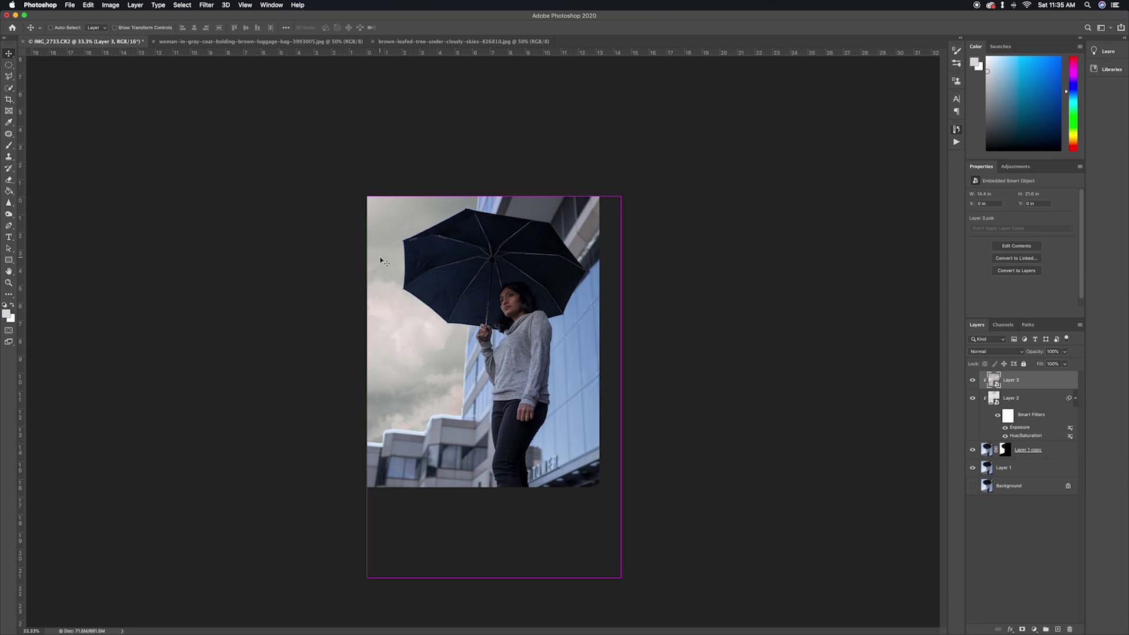
Step: Add a Black & White adjustment layer above all the other layers
{"action": "left_click", "coordinate": [1035, 629]}
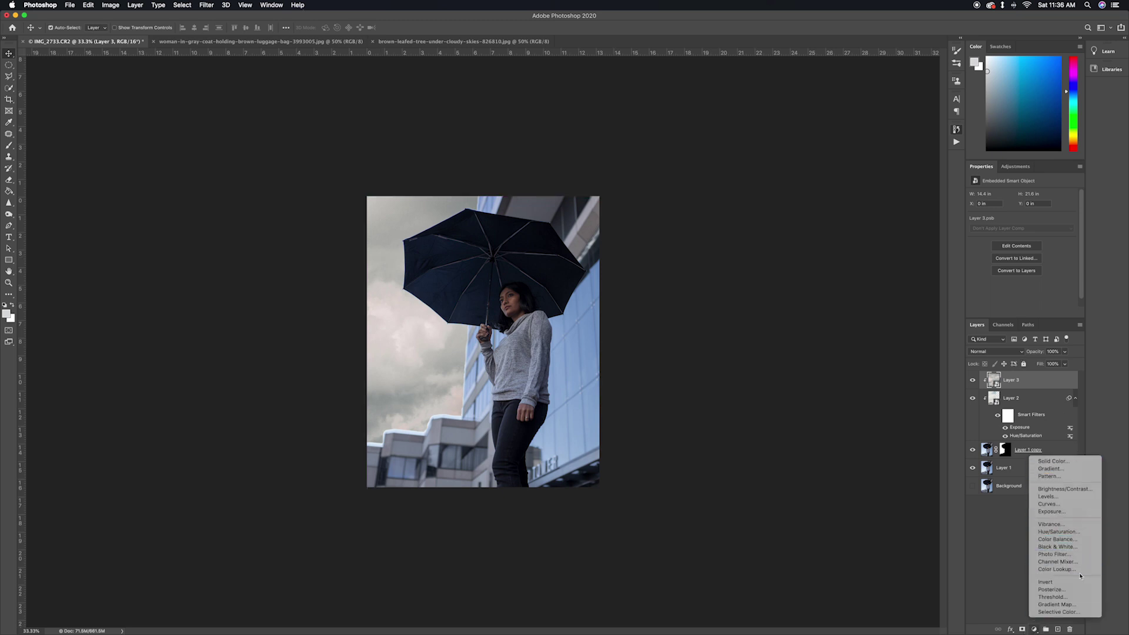
{"action": "left_click", "coordinate": [1079, 548]}
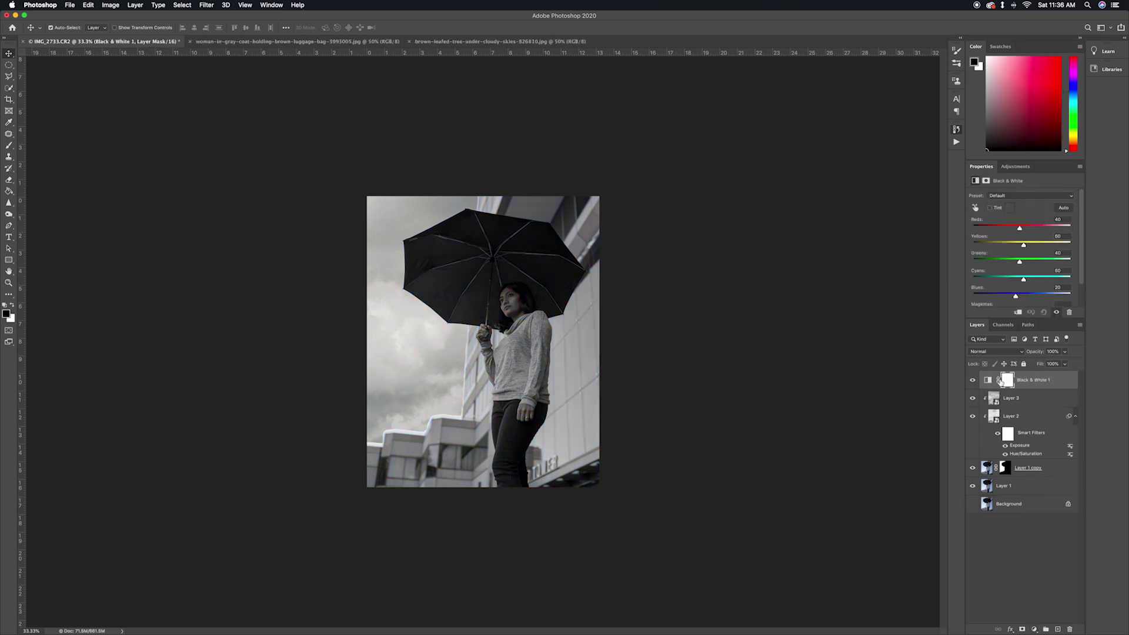
Step: Apply Levels to the palm-tree sky layer, Layer 3, with the white input level set to 224
{"action": "left_click", "coordinate": [1027, 402]}
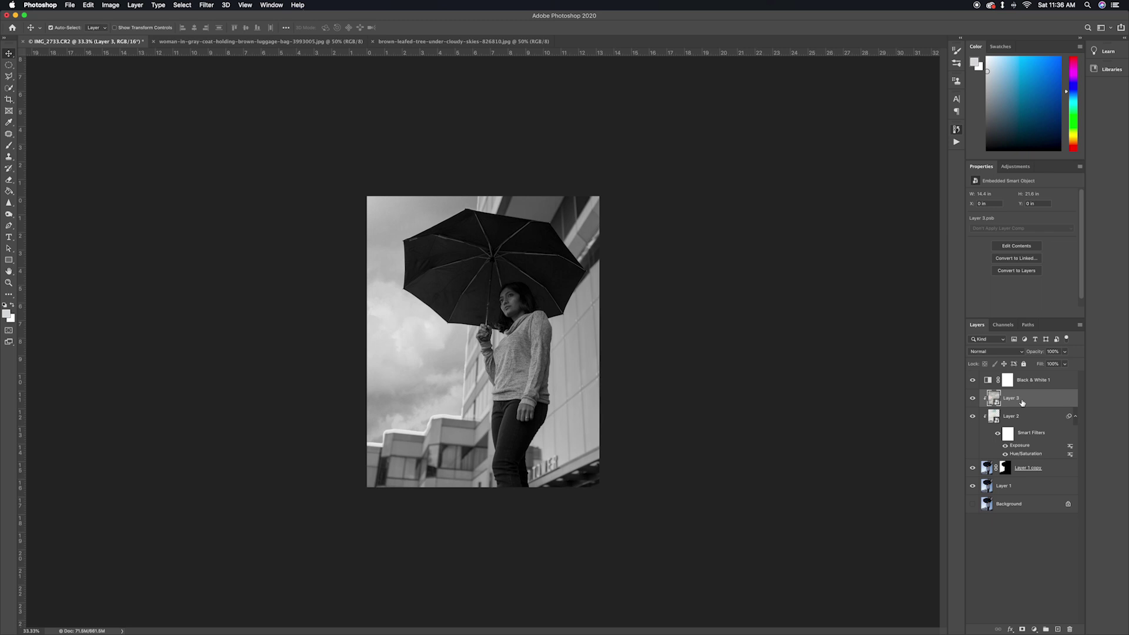
{"action": "left_click", "coordinate": [111, 4]}
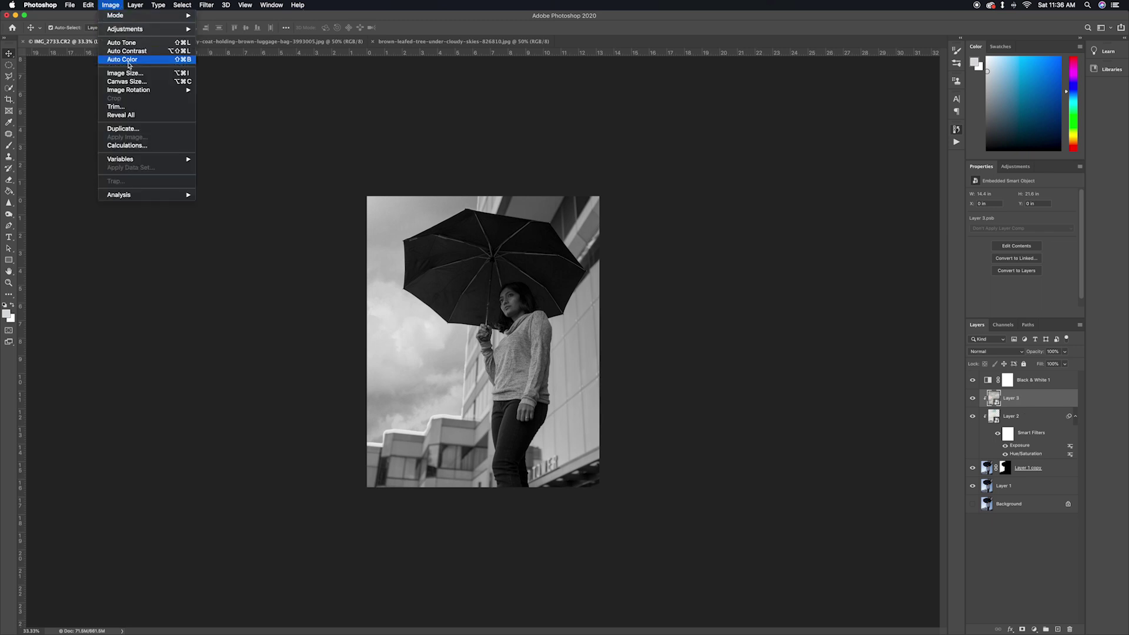
{"action": "mouse_move", "coordinate": [147, 29]}
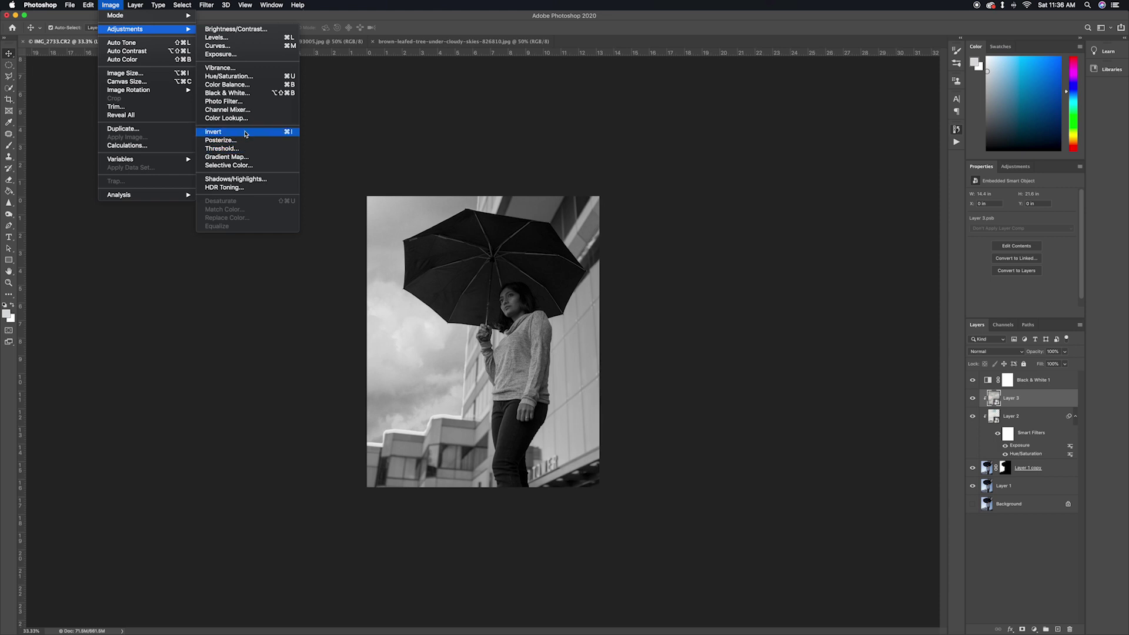
{"action": "left_click", "coordinate": [243, 43]}
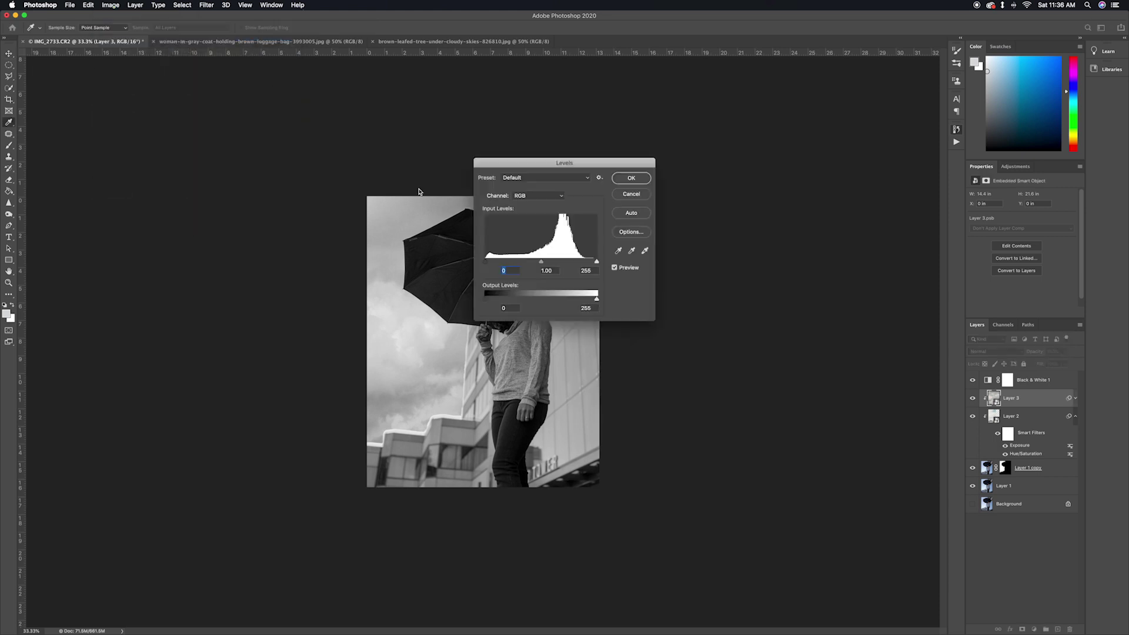
{"action": "left_click_drag", "start_coordinate": [564, 165], "coordinate": [761, 184]}
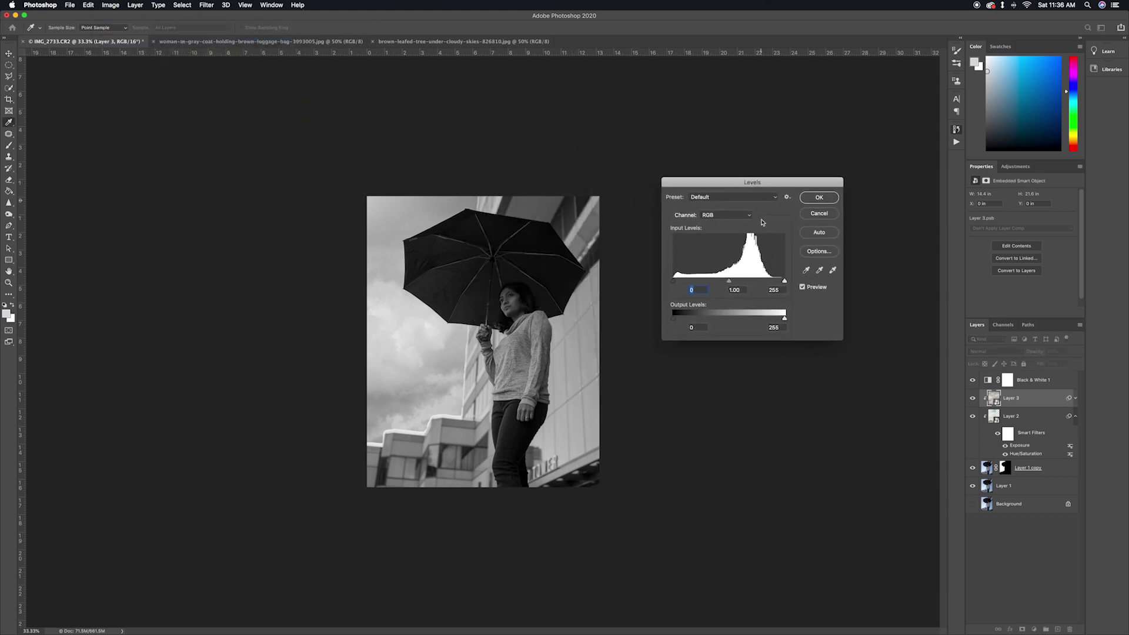
{"action": "left_click_drag", "start_coordinate": [784, 281], "coordinate": [772, 284]}
{"action": "left_click", "coordinate": [674, 281]}
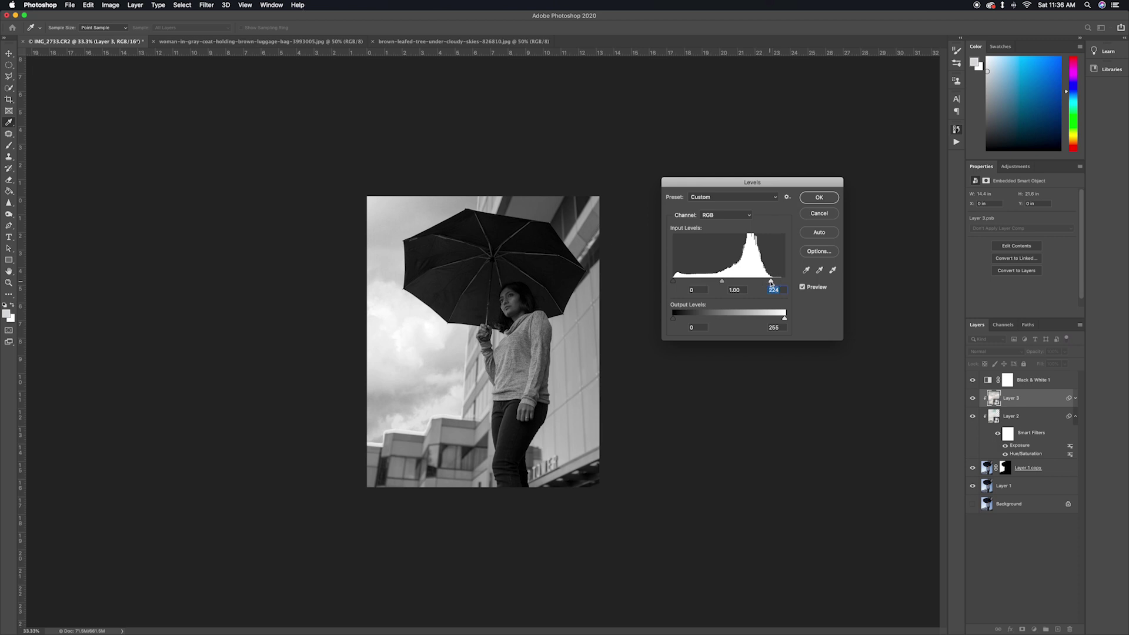
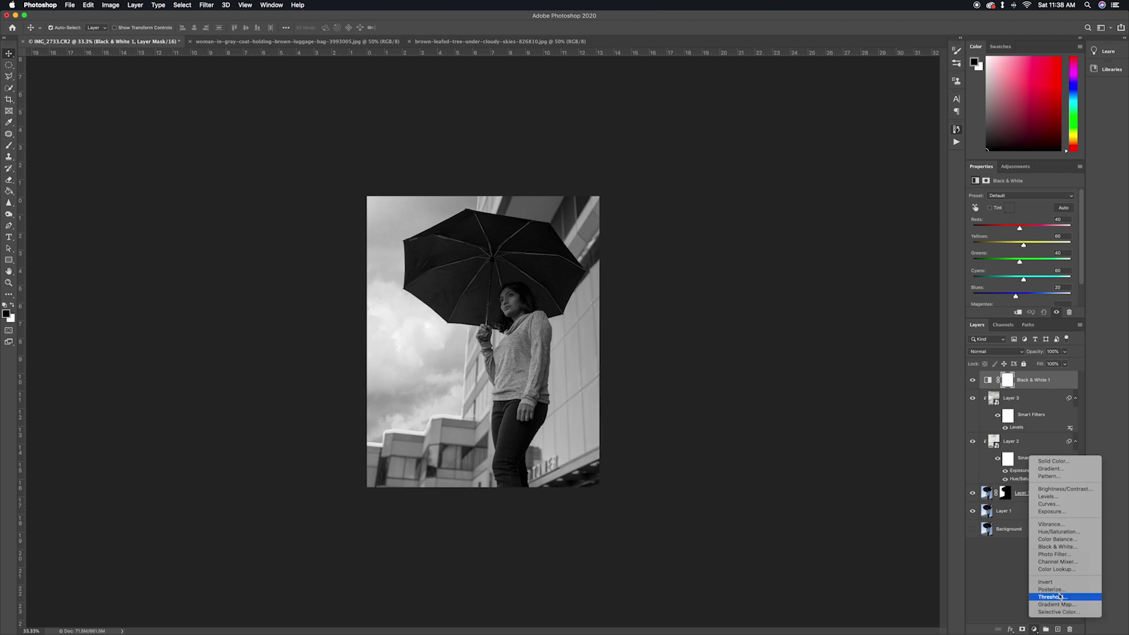
Step: Add a bright red Solid Color fill layer above the Black & White adjustment layer
{"action": "left_click", "coordinate": [1048, 463]}
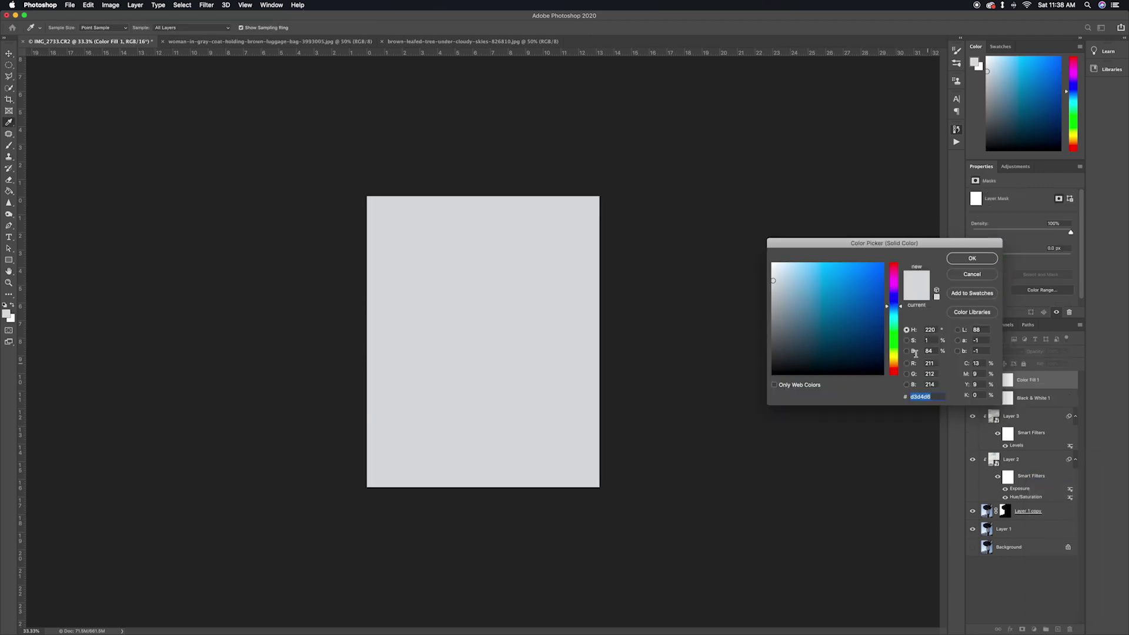
{"action": "left_click", "coordinate": [897, 373]}
{"action": "left_click_drag", "start_coordinate": [866, 297], "coordinate": [892, 251]}
{"action": "left_click", "coordinate": [972, 257]}
Step: Set the red fill layer's blend mode to Saturation and hide the Black & White adjustment layer
{"action": "left_click", "coordinate": [996, 351]}
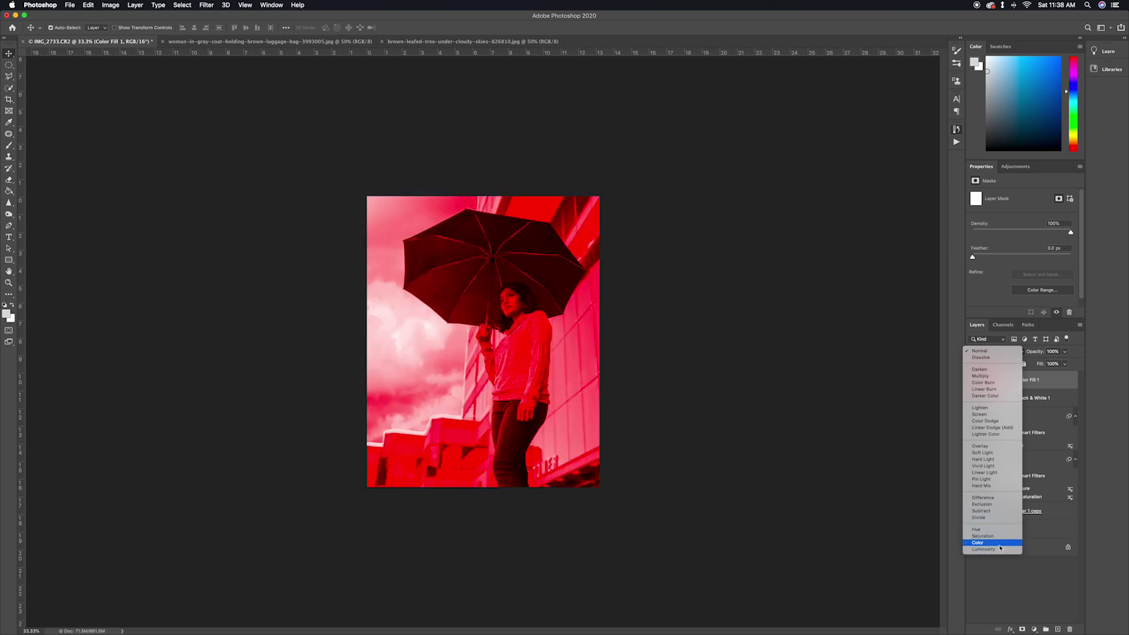
{"action": "left_click", "coordinate": [1000, 544]}
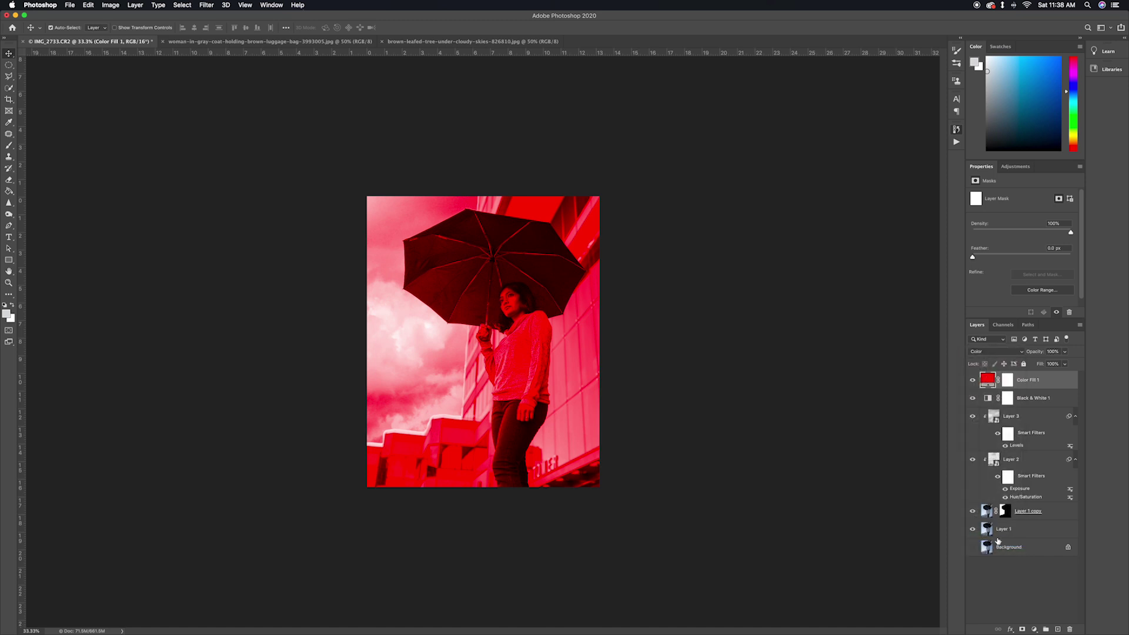
{"action": "left_click", "coordinate": [1020, 352]}
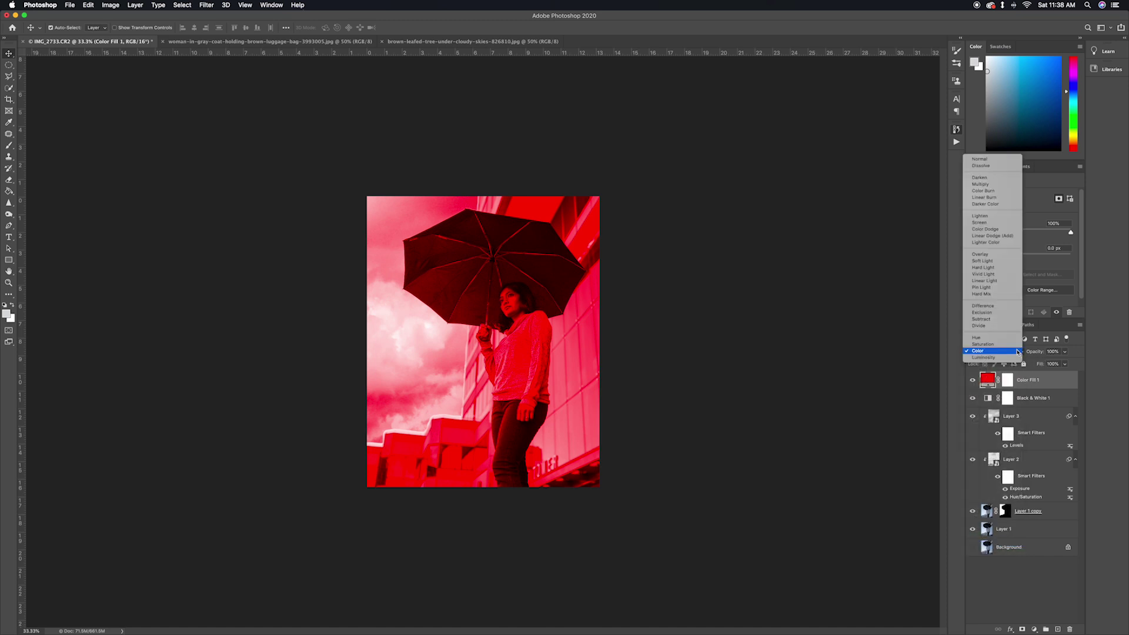
{"action": "left_click", "coordinate": [1014, 344]}
{"action": "left_click", "coordinate": [973, 398]}
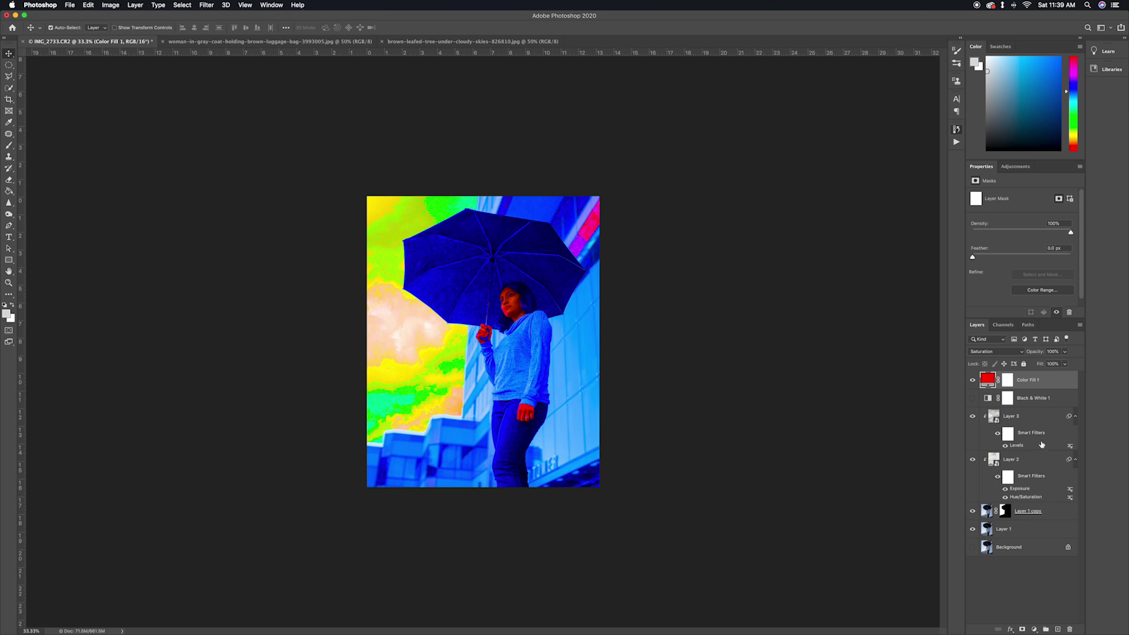
Step: Edit Layer 3's Levels filter on the Blue channel: white input 244, black output 101, and adjust the midtone slider
{"action": "left_click", "coordinate": [1039, 400]}
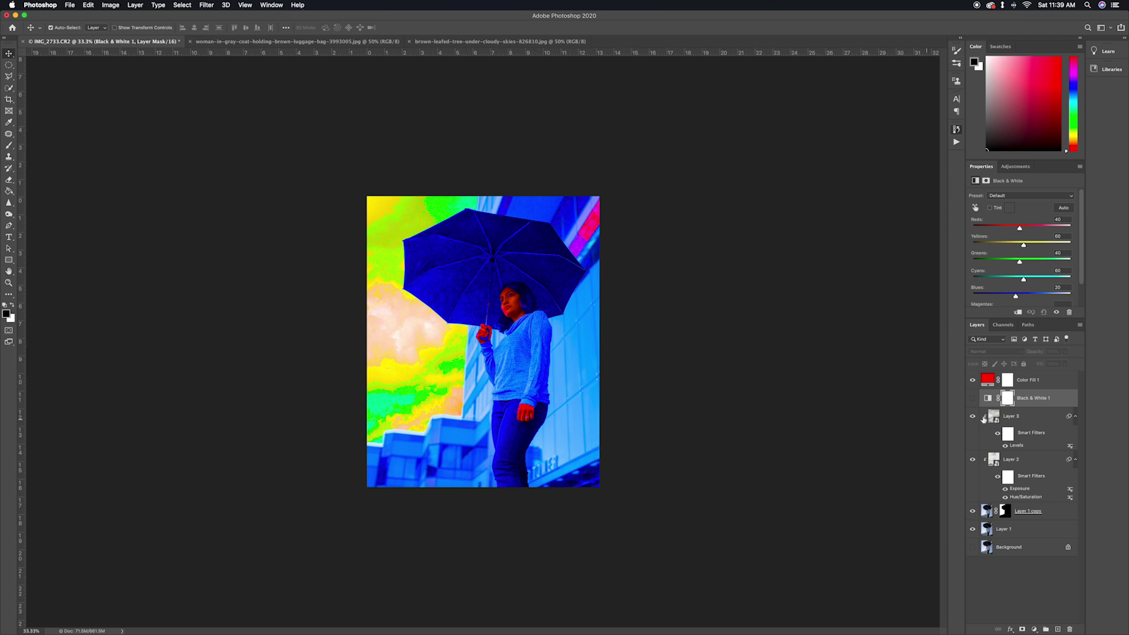
{"action": "double_click", "coordinate": [1018, 446]}
{"action": "left_click", "coordinate": [711, 215]}
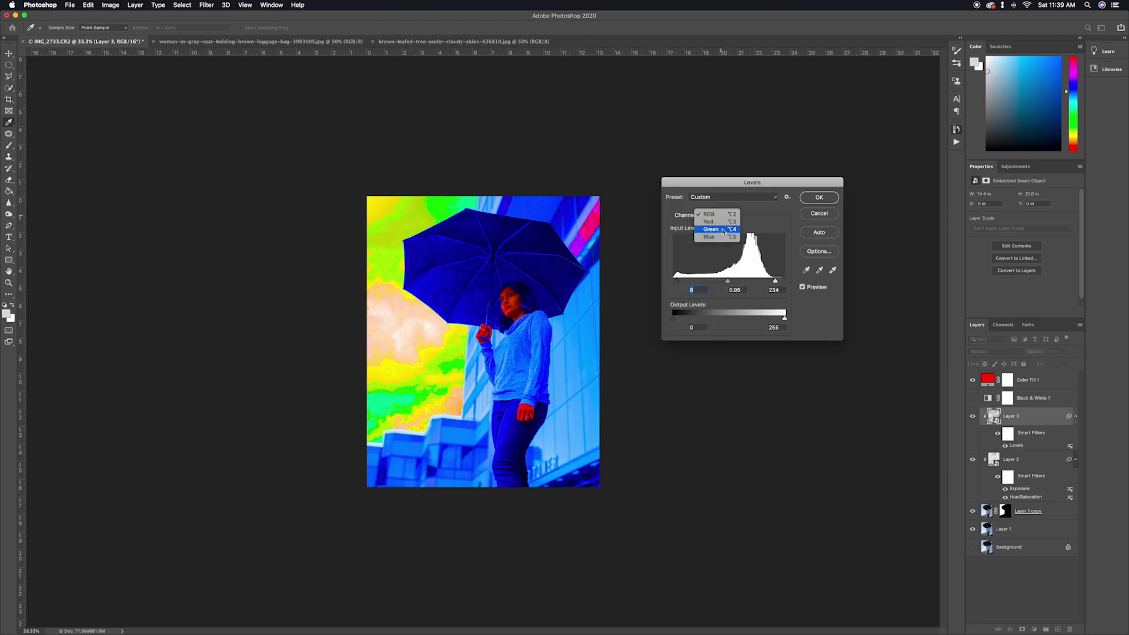
{"action": "left_click", "coordinate": [723, 235]}
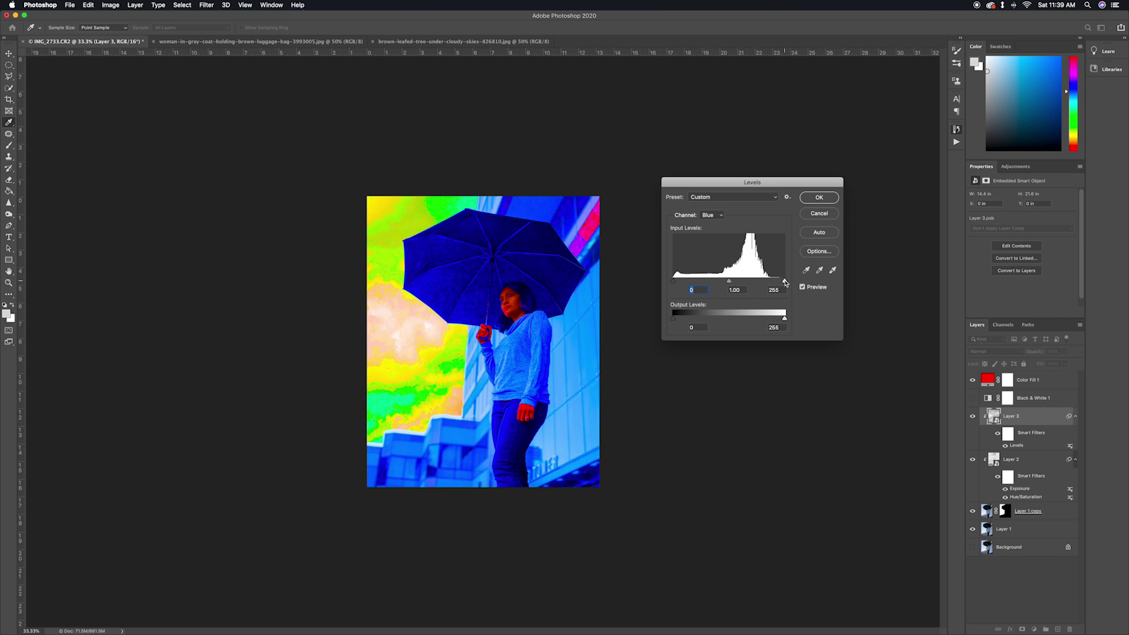
{"action": "left_click_drag", "start_coordinate": [785, 283], "coordinate": [780, 283]}
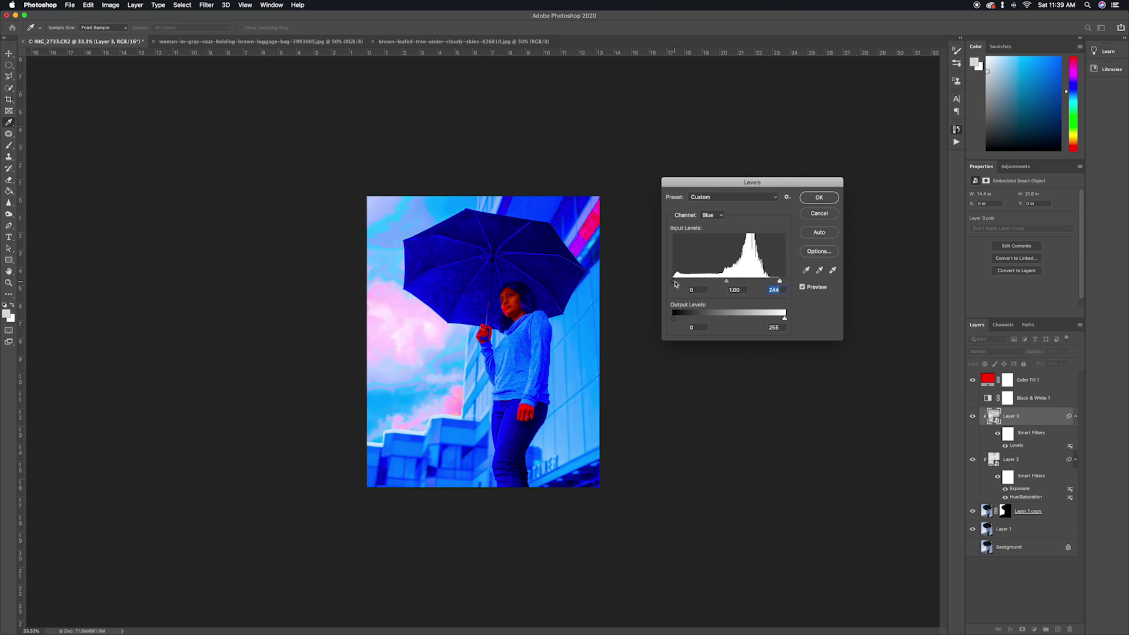
{"action": "mouse_move", "coordinate": [674, 322]}
{"action": "left_mouse_down"}
{"action": "mouse_move", "coordinate": [721, 322]}
{"action": "mouse_move", "coordinate": [673, 322]}
{"action": "left_mouse_up"}
{"action": "left_click_drag", "start_coordinate": [675, 282], "coordinate": [639, 284]}
{"action": "left_click_drag", "start_coordinate": [674, 325], "coordinate": [717, 322]}
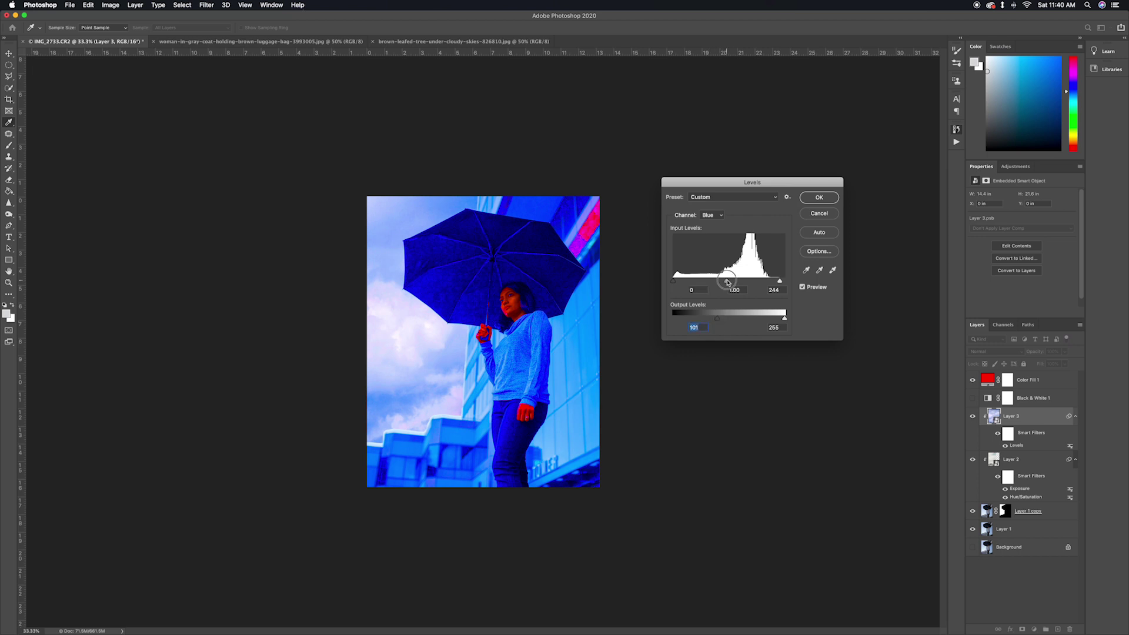
{"action": "left_click_drag", "start_coordinate": [727, 283], "coordinate": [715, 283]}
{"action": "left_click", "coordinate": [819, 198]}
Step: Compare the tones using the Black & White layer, and raise the RGB black input level in Layer 3's Levels filter
{"action": "left_click", "coordinate": [972, 398]}
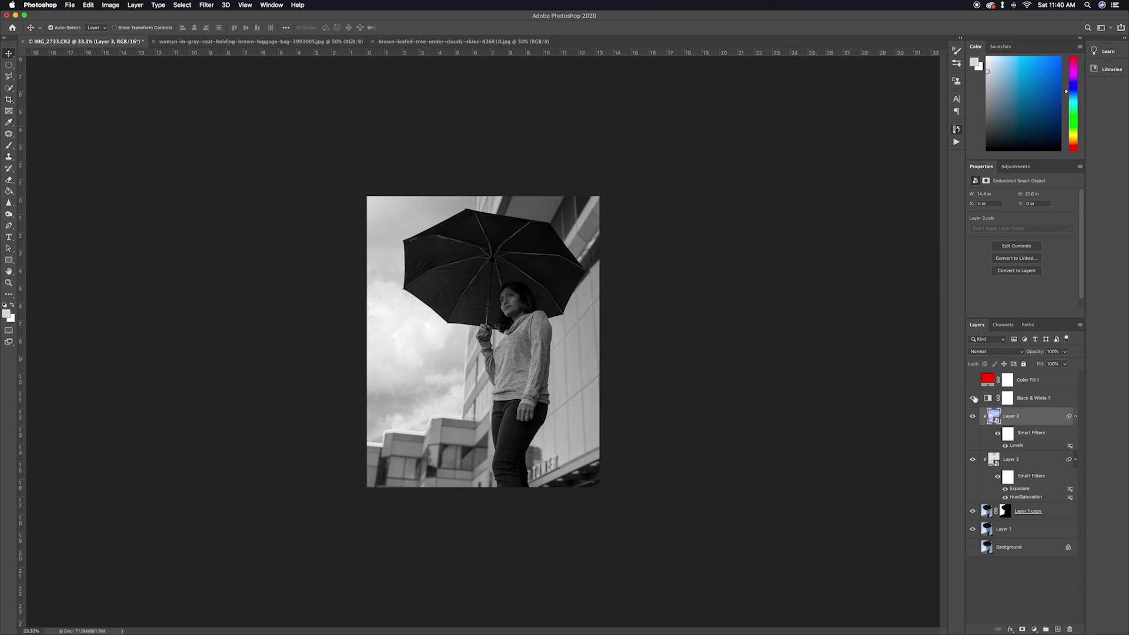
{"action": "left_click", "coordinate": [973, 398]}
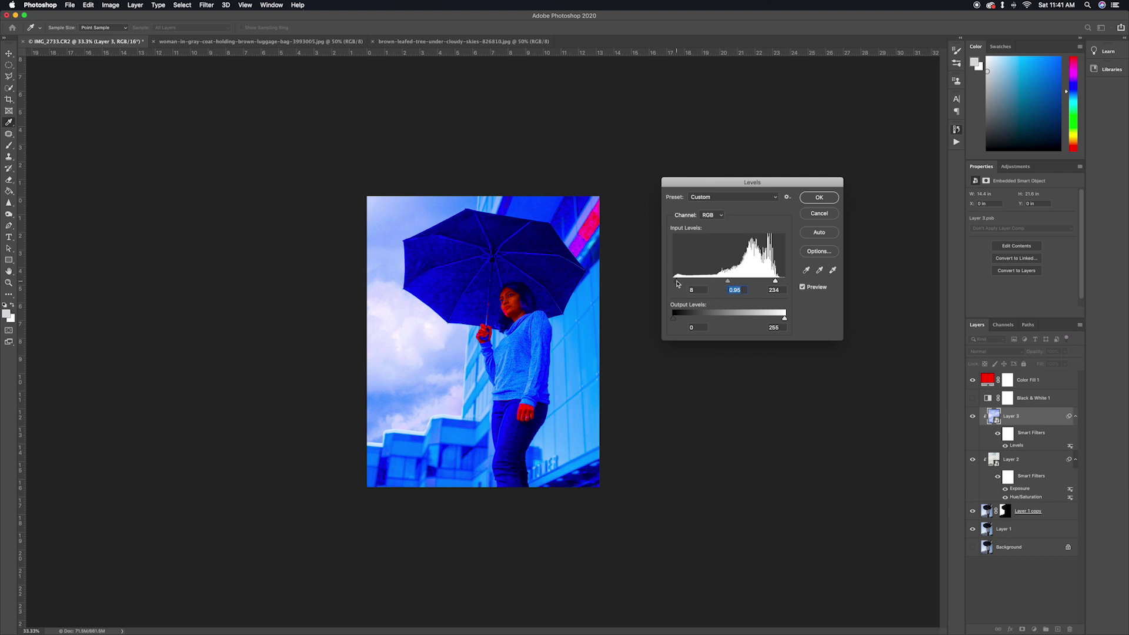
{"action": "left_click_drag", "start_coordinate": [676, 282], "coordinate": [696, 284]}
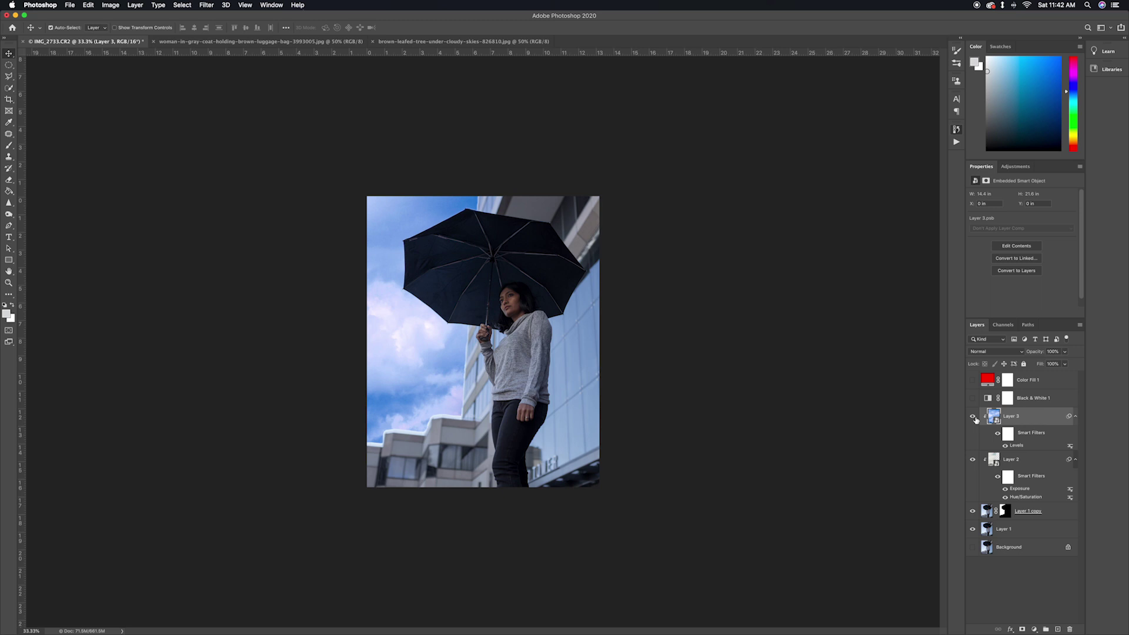
Step: Apply Hue/Saturation to Layer 3's Blues with hue -6 and saturation about -69
{"action": "key", "text": "super+u"}
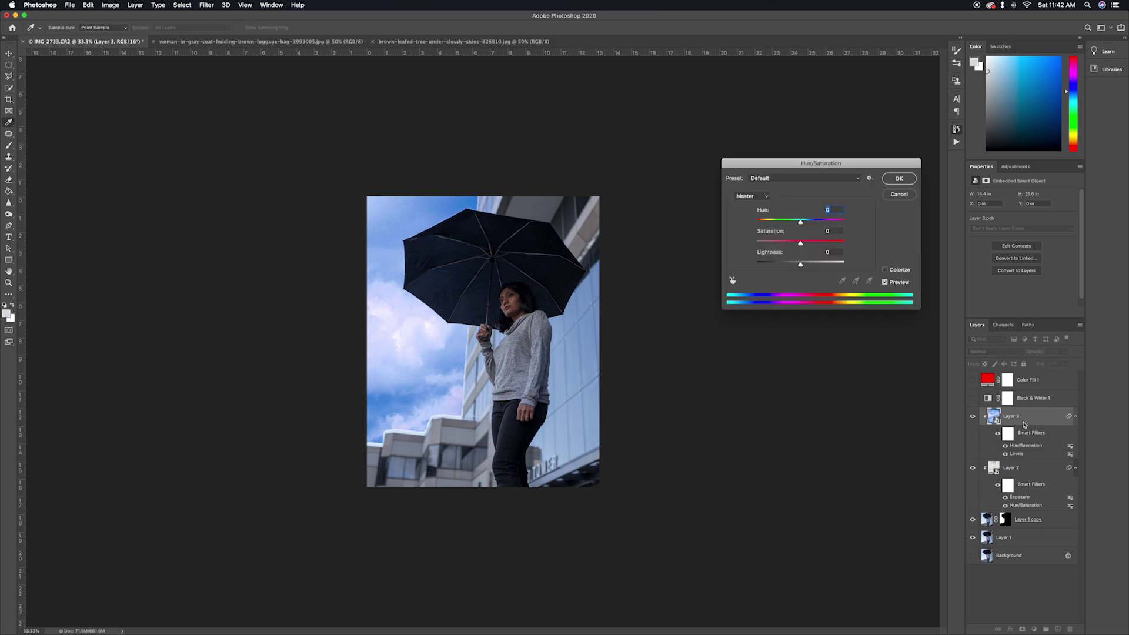
{"action": "left_click", "coordinate": [751, 197]}
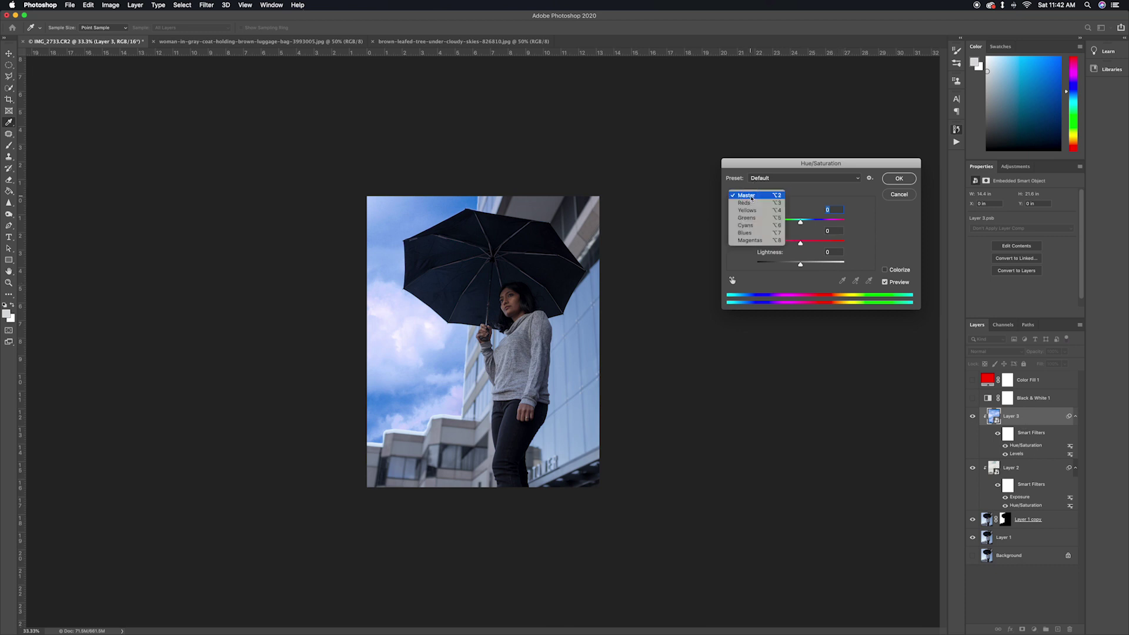
{"action": "left_click", "coordinate": [745, 232]}
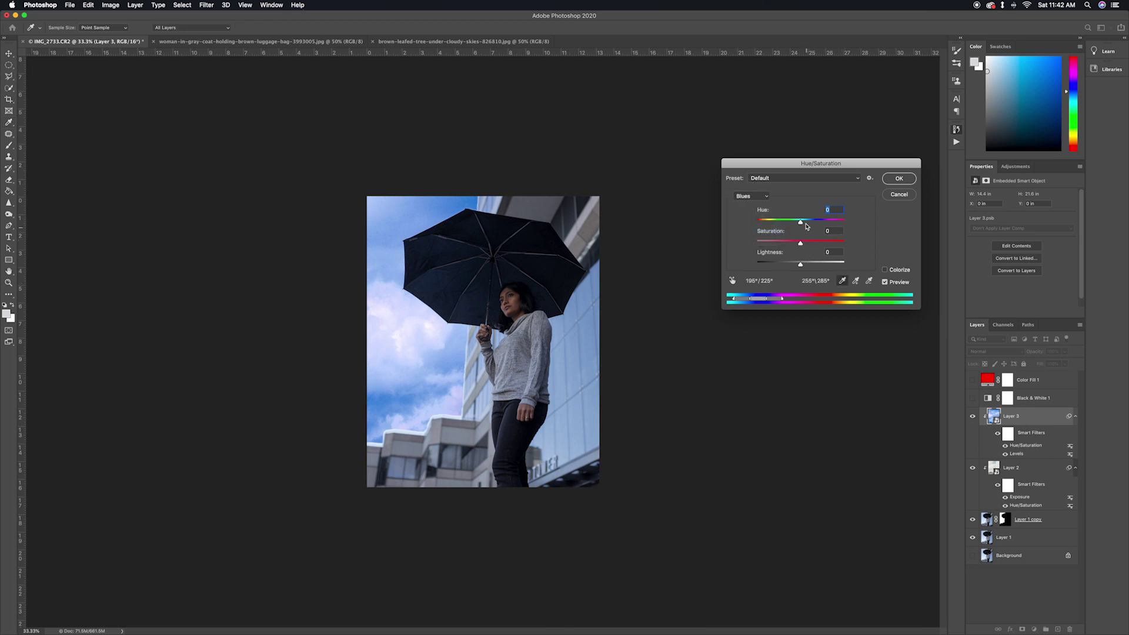
{"action": "mouse_move", "coordinate": [801, 242]}
{"action": "left_mouse_down"}
{"action": "mouse_move", "coordinate": [789, 246]}
{"action": "mouse_move", "coordinate": [801, 223]}
{"action": "mouse_move", "coordinate": [778, 246]}
{"action": "left_mouse_up"}
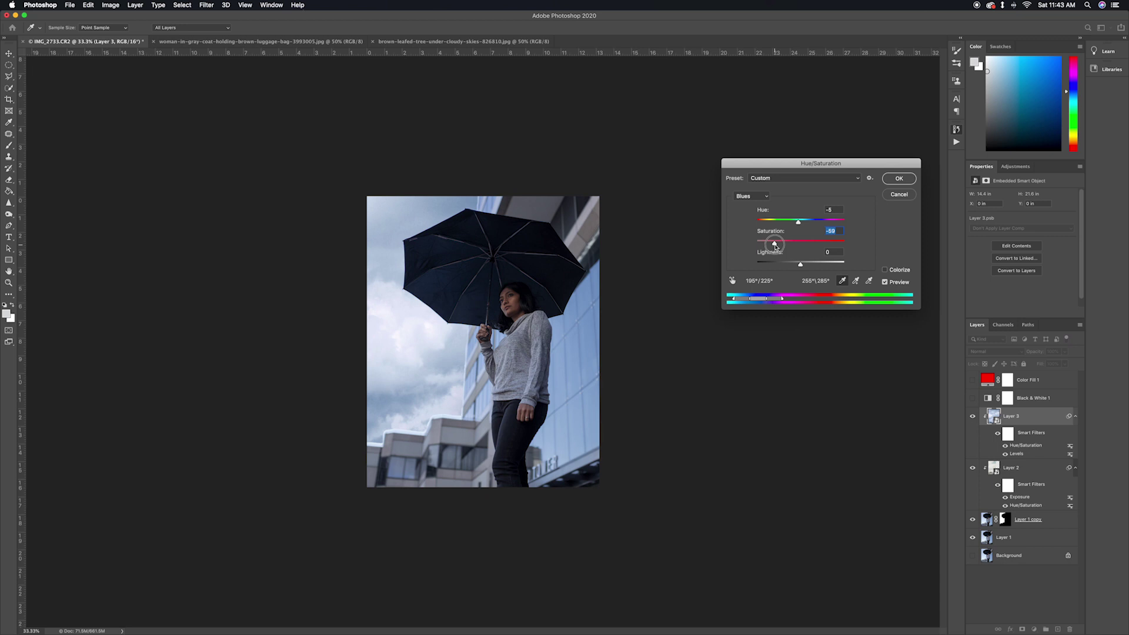
{"action": "mouse_move", "coordinate": [776, 247]}
{"action": "left_mouse_down"}
{"action": "mouse_move", "coordinate": [790, 247]}
{"action": "mouse_move", "coordinate": [773, 248]}
{"action": "left_mouse_up"}
{"action": "left_click", "coordinate": [892, 182]}
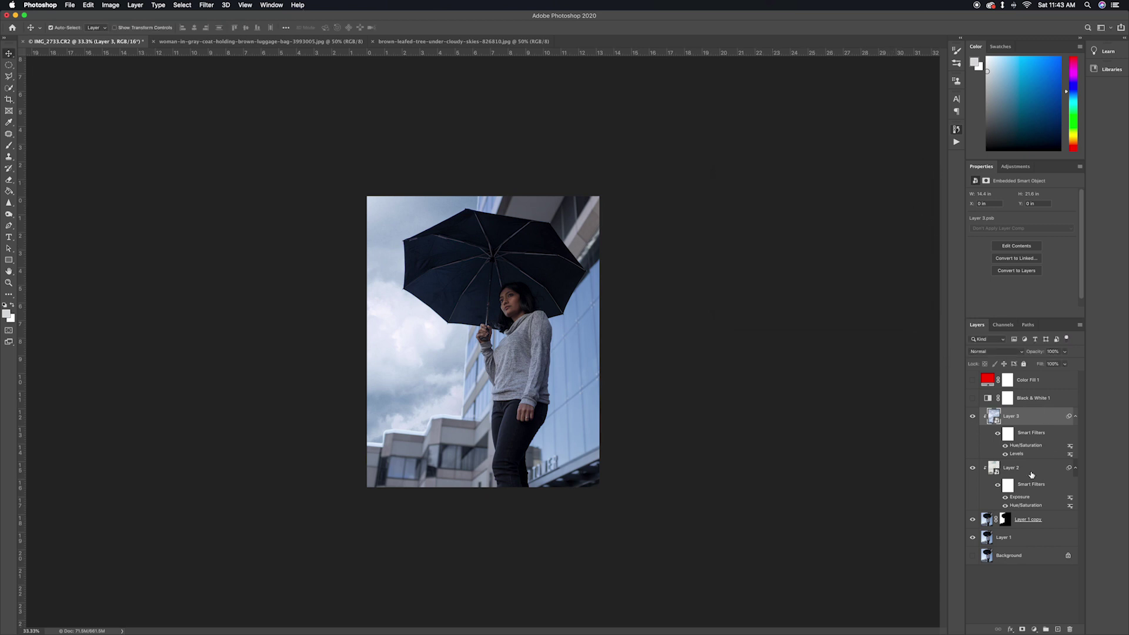
Step: Convert Layer 1, the portrait layer below the masked copy, to a Smart Object
{"action": "left_click", "coordinate": [1052, 521]}
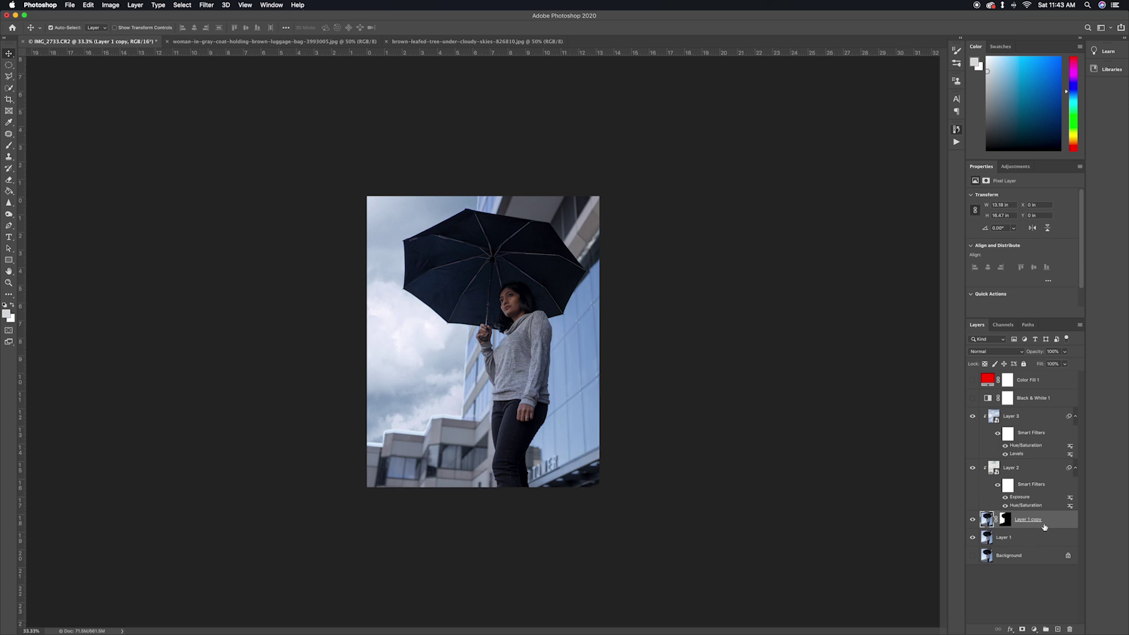
{"action": "left_click", "coordinate": [1022, 539]}
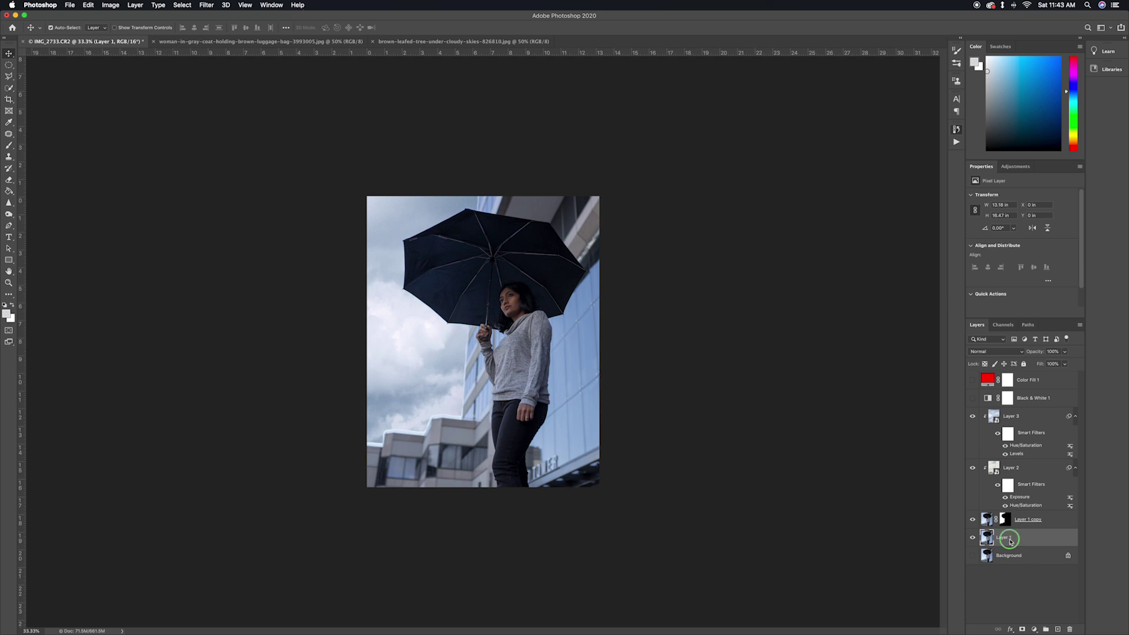
{"action": "right_click", "coordinate": [1010, 540]}
{"action": "left_click", "coordinate": [941, 370]}
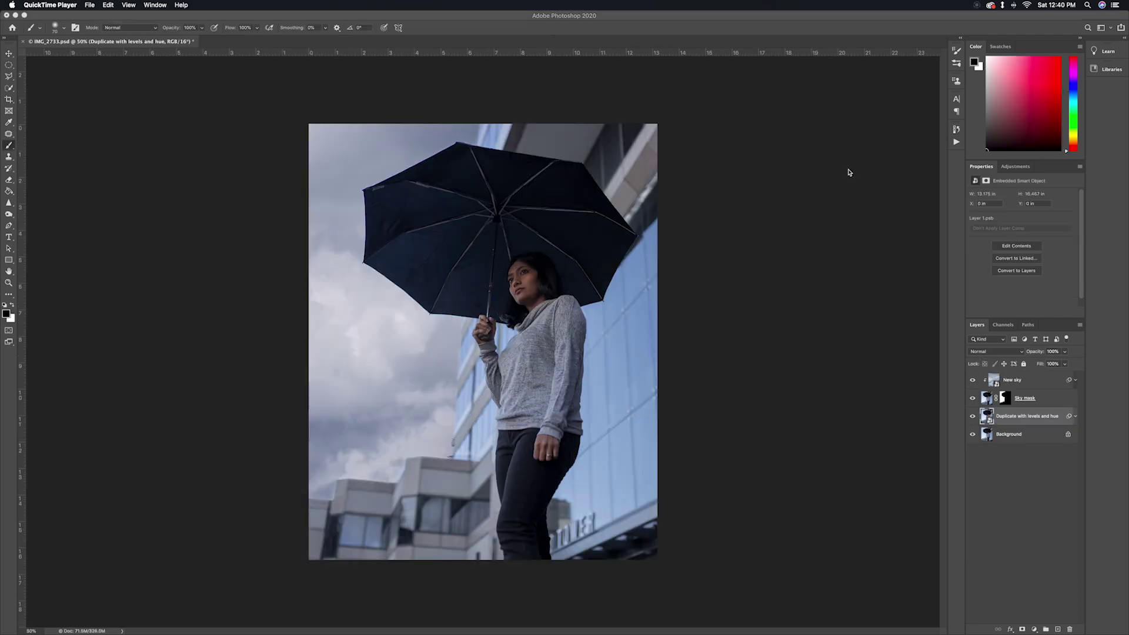
Step: Apply Levels to the "Duplicate with levels and hue" layer, slightly lowering the white output level
{"action": "left_click", "coordinate": [849, 172]}
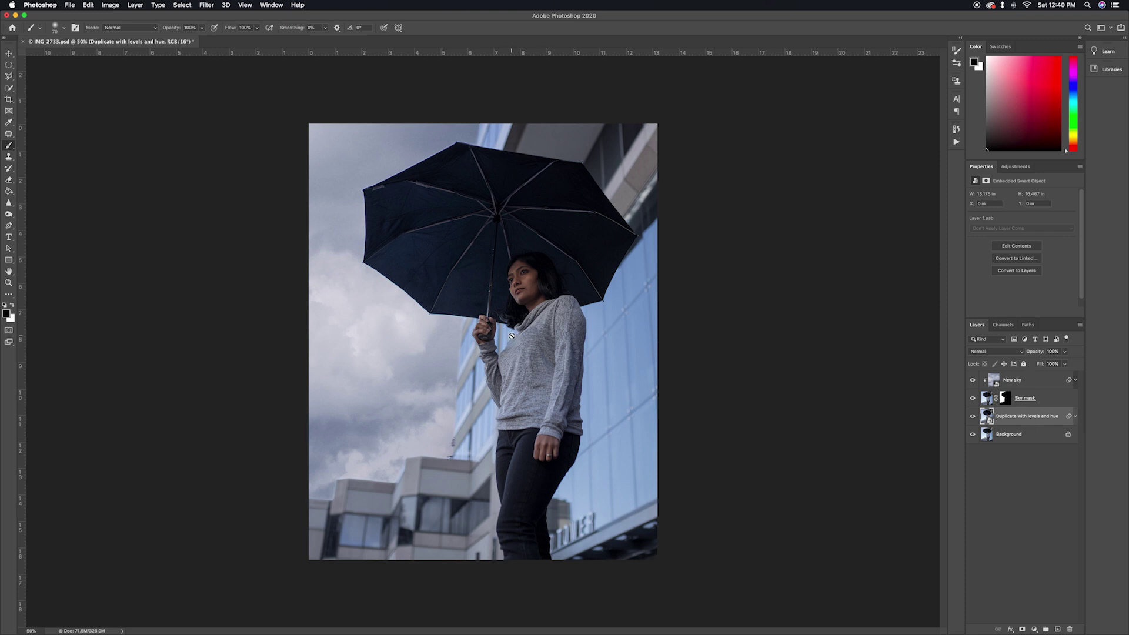
{"action": "key", "text": "super+l"}
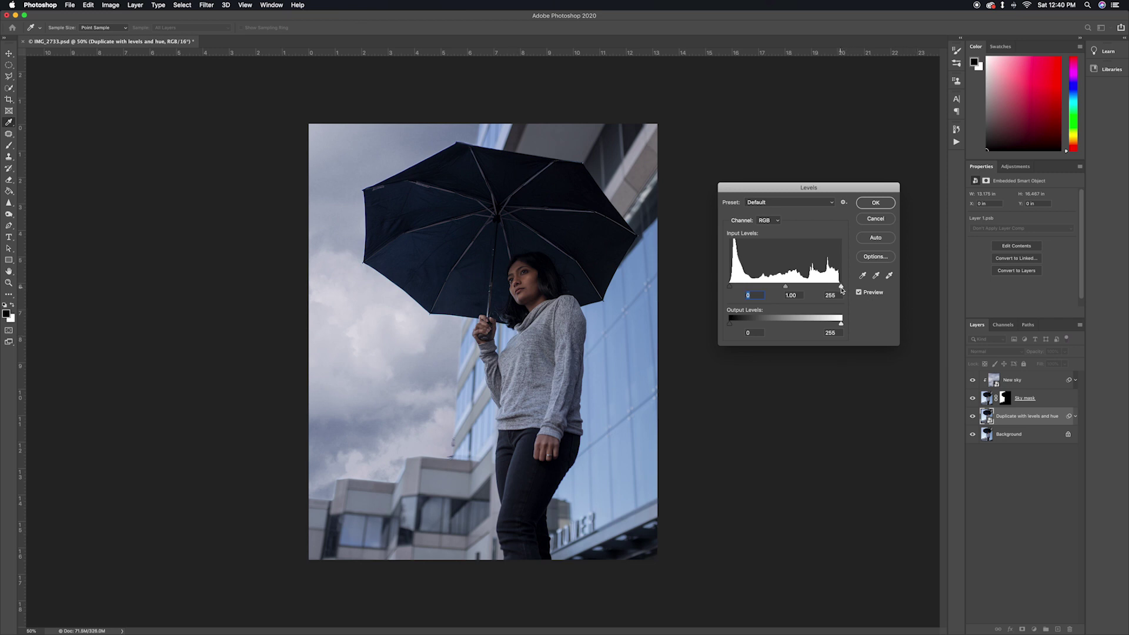
{"action": "left_click_drag", "start_coordinate": [841, 323], "coordinate": [830, 325]}
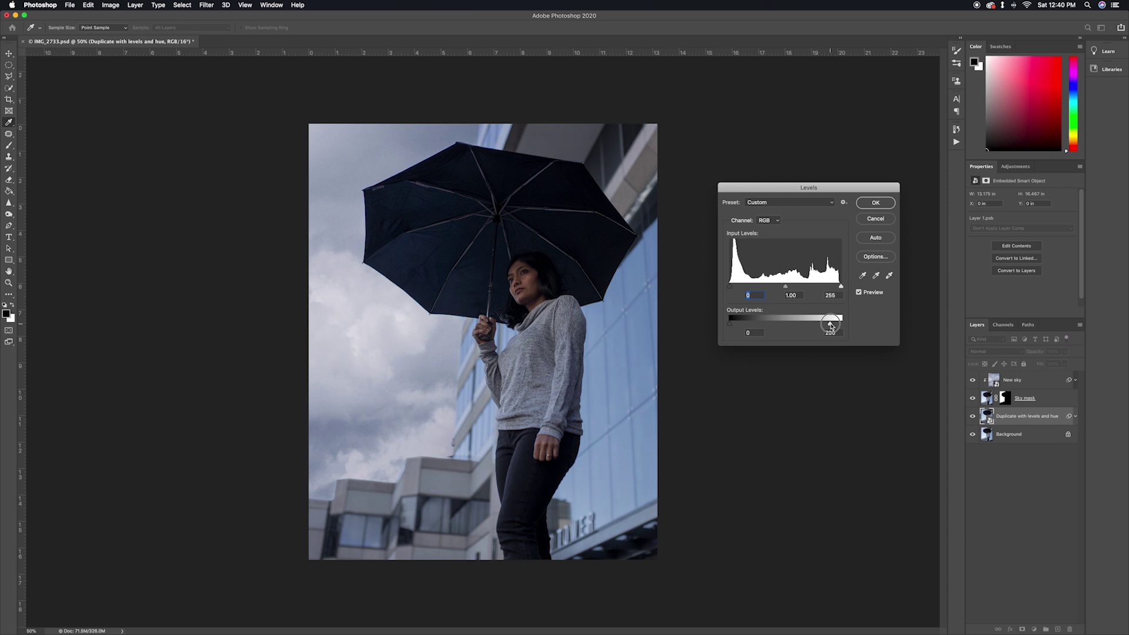
{"action": "left_click", "coordinate": [876, 203]}
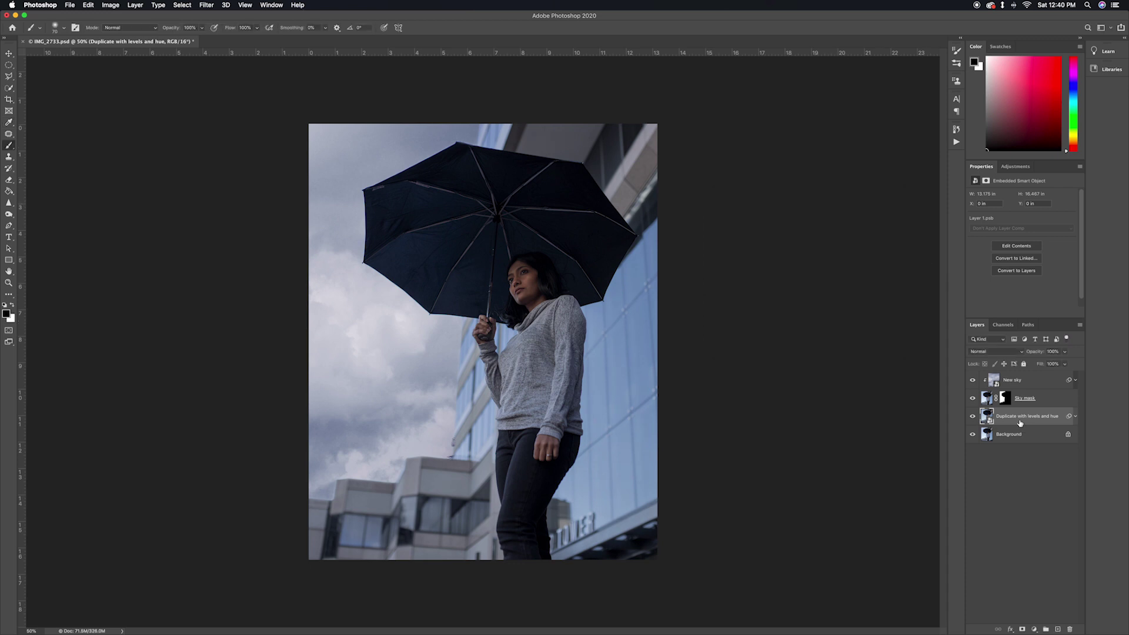
Step: Apply Hue/Saturation to the Blues of the "Duplicate with levels and hue" layer with saturation -27 and lightness -13
{"action": "key", "text": "super+u"}
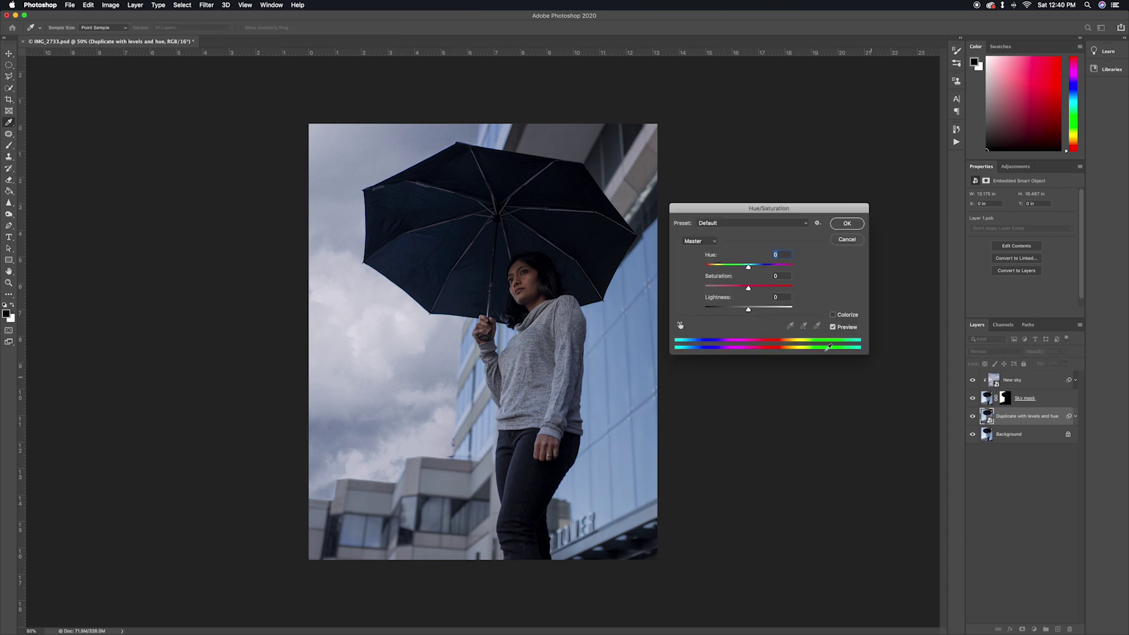
{"action": "left_click", "coordinate": [708, 241]}
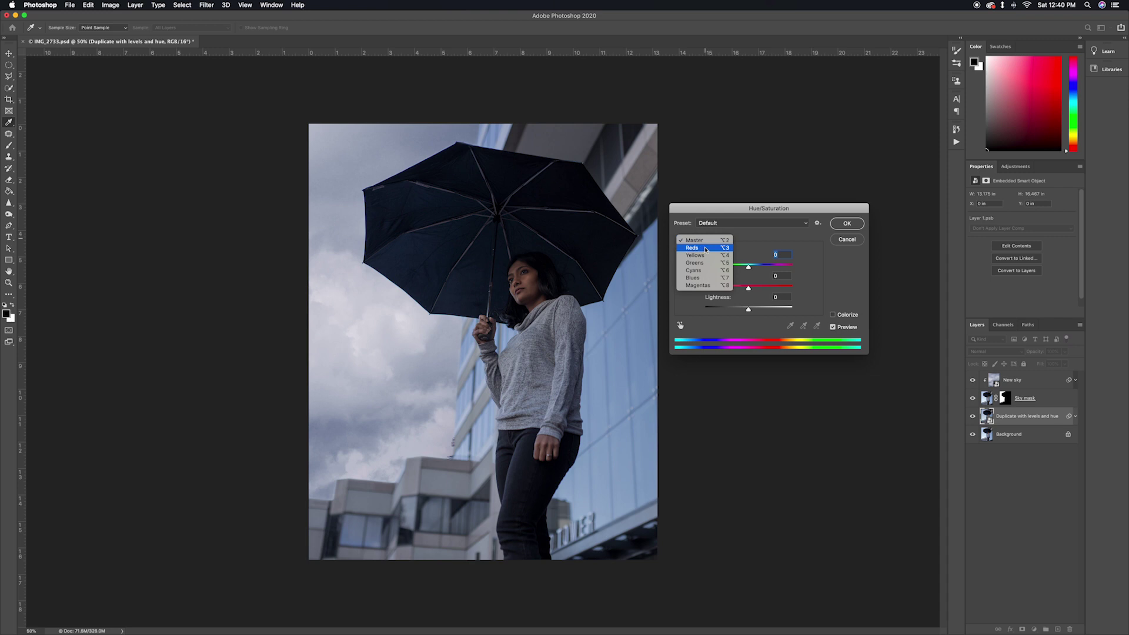
{"action": "left_click", "coordinate": [697, 278]}
{"action": "left_click_drag", "start_coordinate": [748, 288], "coordinate": [742, 312]}
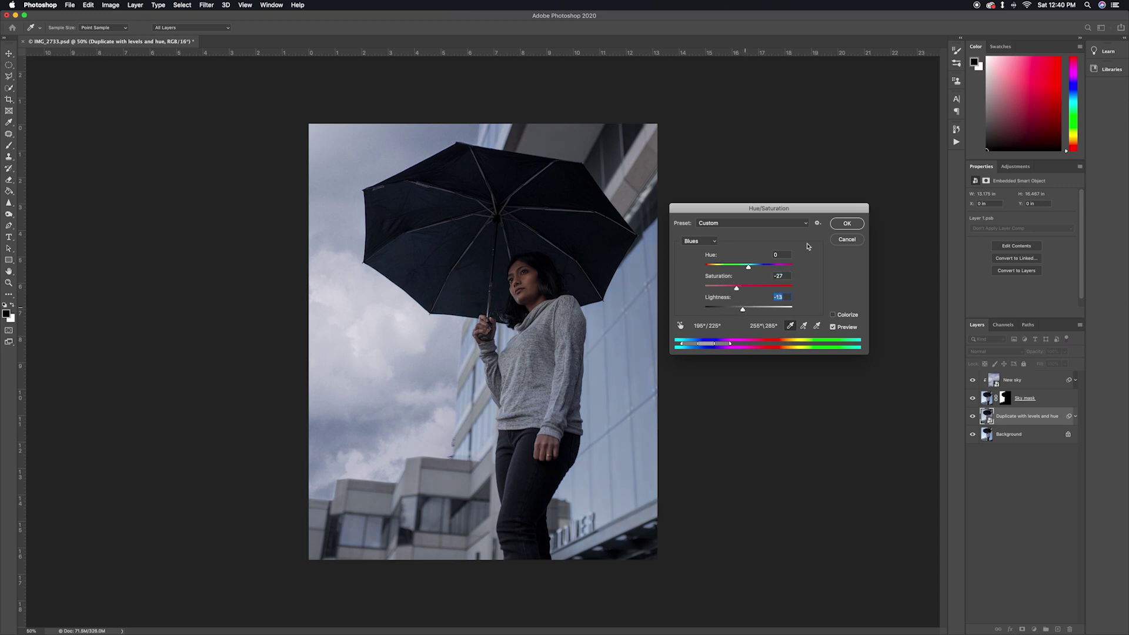
{"action": "left_click", "coordinate": [847, 224]}
Step: Add a new empty layer above the "New sky" layer and make it a clipping mask, with the Brush tool active
{"action": "key", "text": "b"}
{"action": "key", "text": "super+minus"}
{"action": "key", "text": "super+minus"}
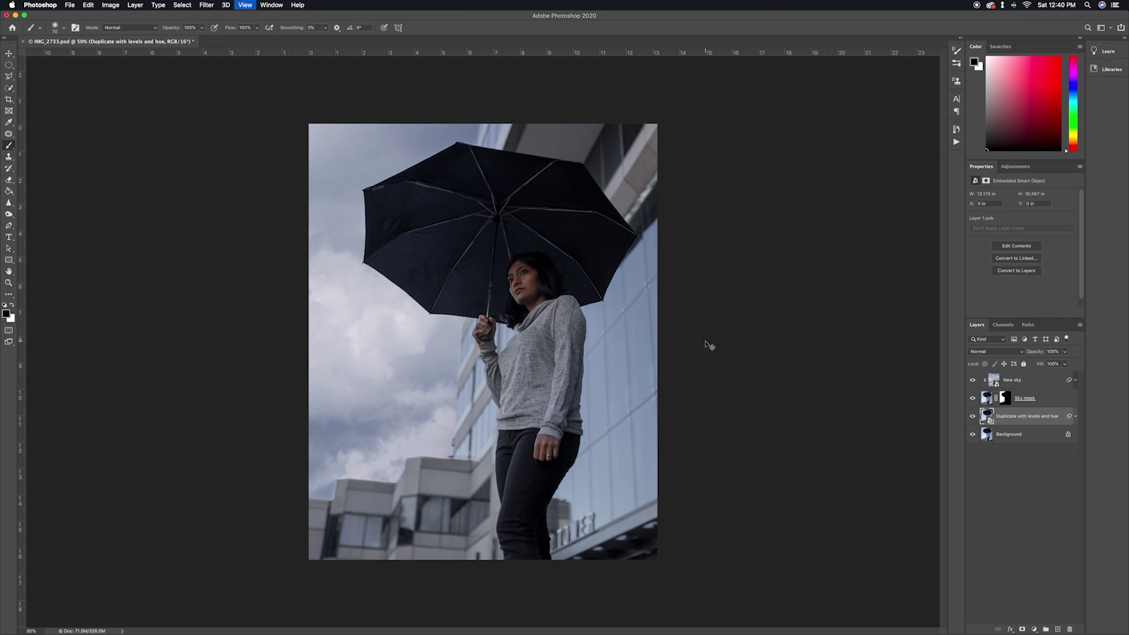
{"action": "key", "text": "super+plus"}
{"action": "key", "text": "super+plus"}
{"action": "key", "text": "super+plus"}
{"action": "key", "text": "super+plus"}
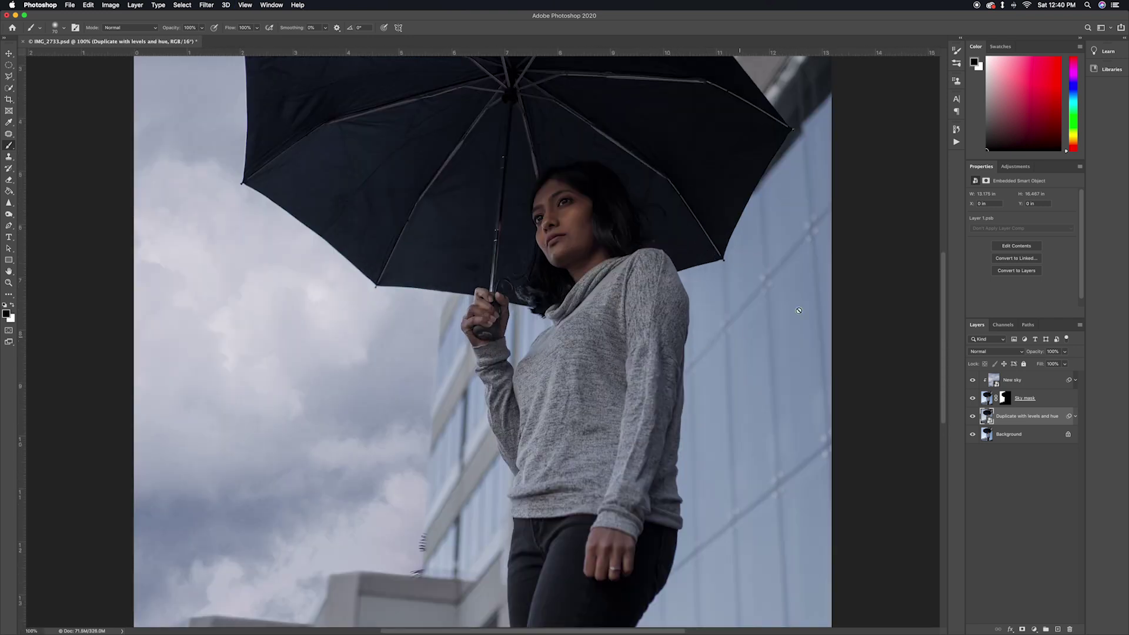
{"action": "left_click_drag", "start_coordinate": [1014, 382], "coordinate": [1019, 395]}
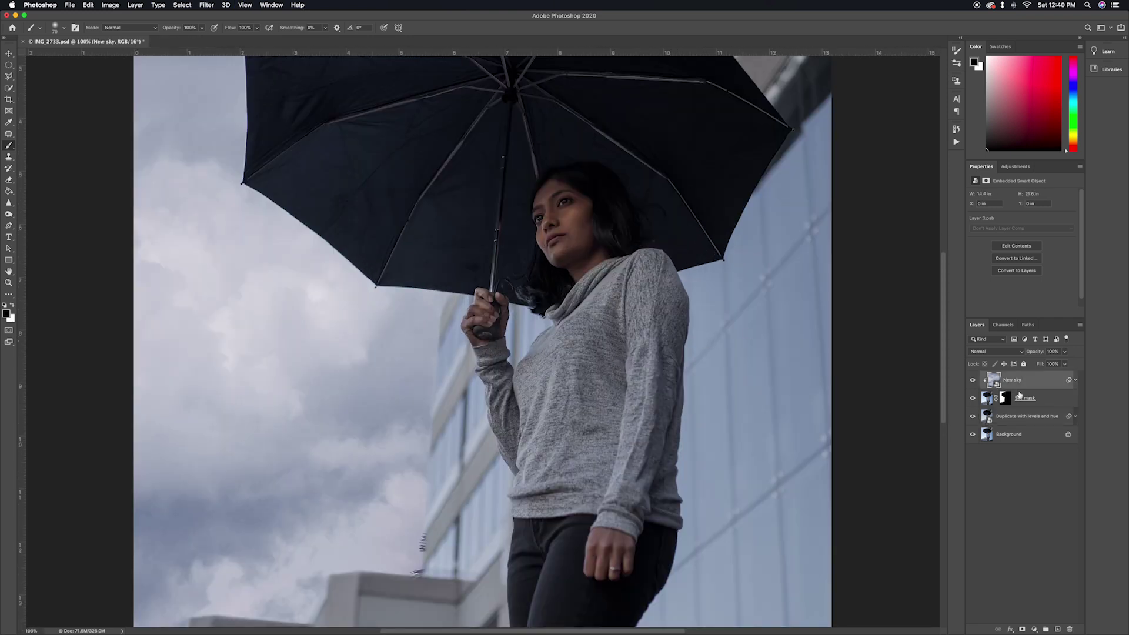
{"action": "left_click", "coordinate": [1058, 629]}
{"action": "right_click", "coordinate": [1018, 381]}
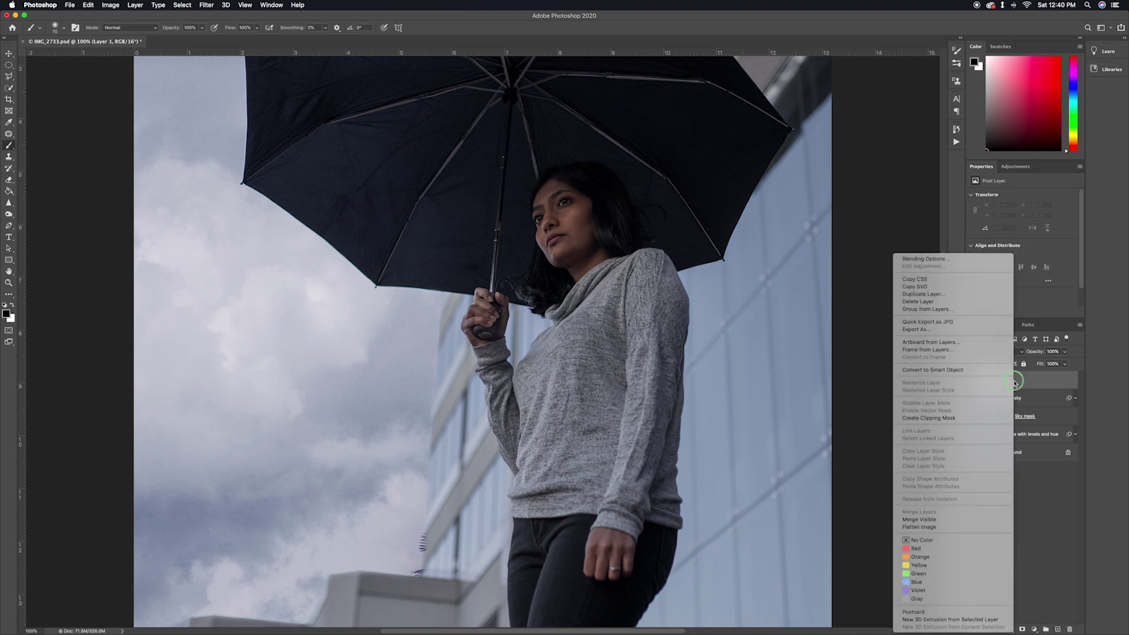
{"action": "left_click", "coordinate": [944, 418]}
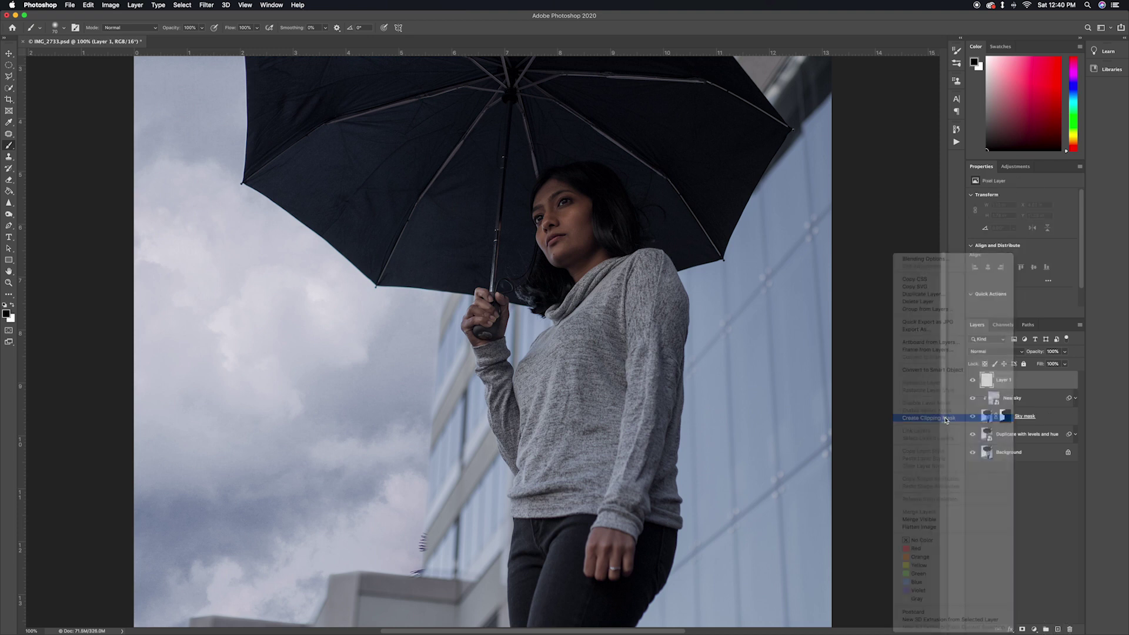
Step: Clone nearby clouds over the dark palm-frond remnants along the building's edge on the empty clipped layer, using the Clone Stamp
{"action": "key", "text": "super+equal"}
{"action": "key", "text": "super+equal"}
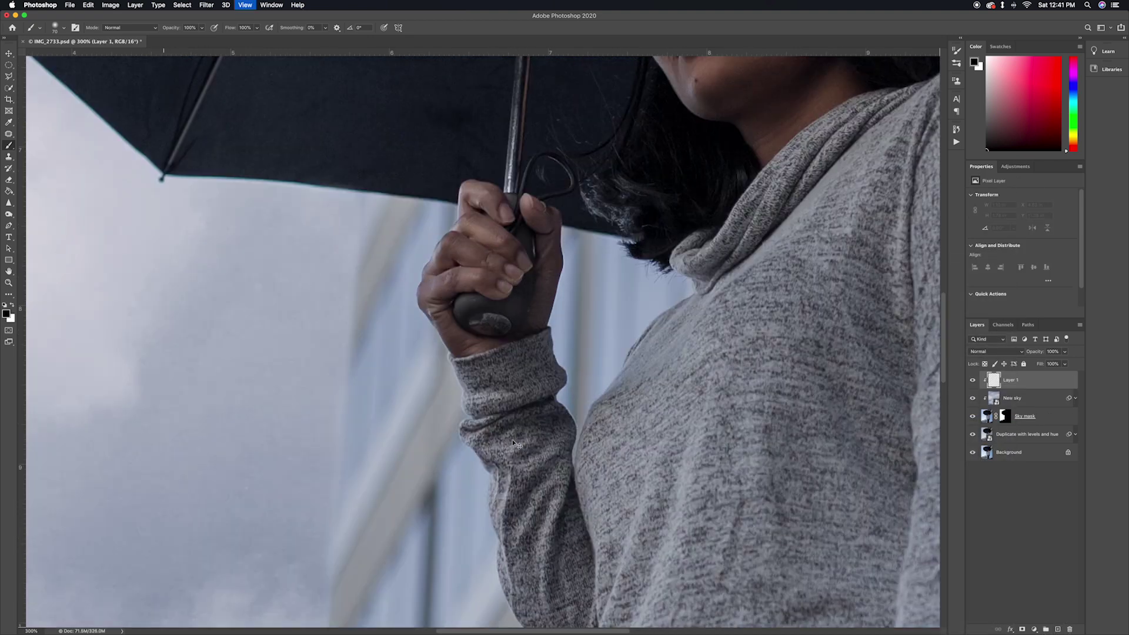
{"action": "left_click_drag", "start_coordinate": [512, 442], "coordinate": [735, 18]}
{"action": "left_click_drag", "start_coordinate": [681, 338], "coordinate": [665, 220]}
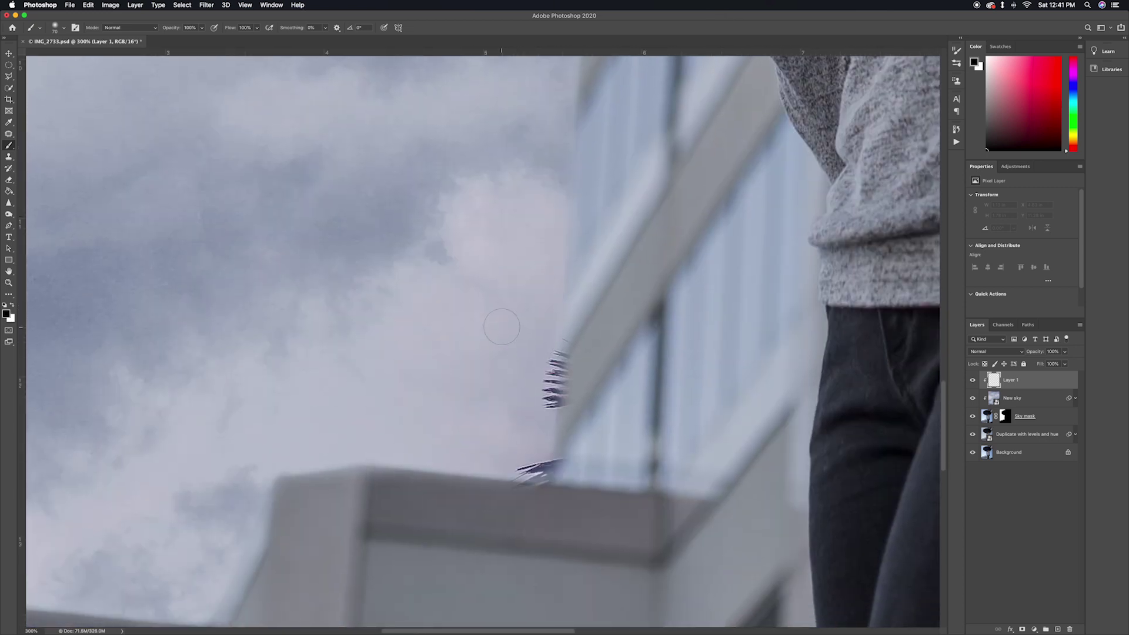
{"action": "key", "text": "s"}
{"action": "left_click", "coordinate": [522, 328], "text": "alt"}
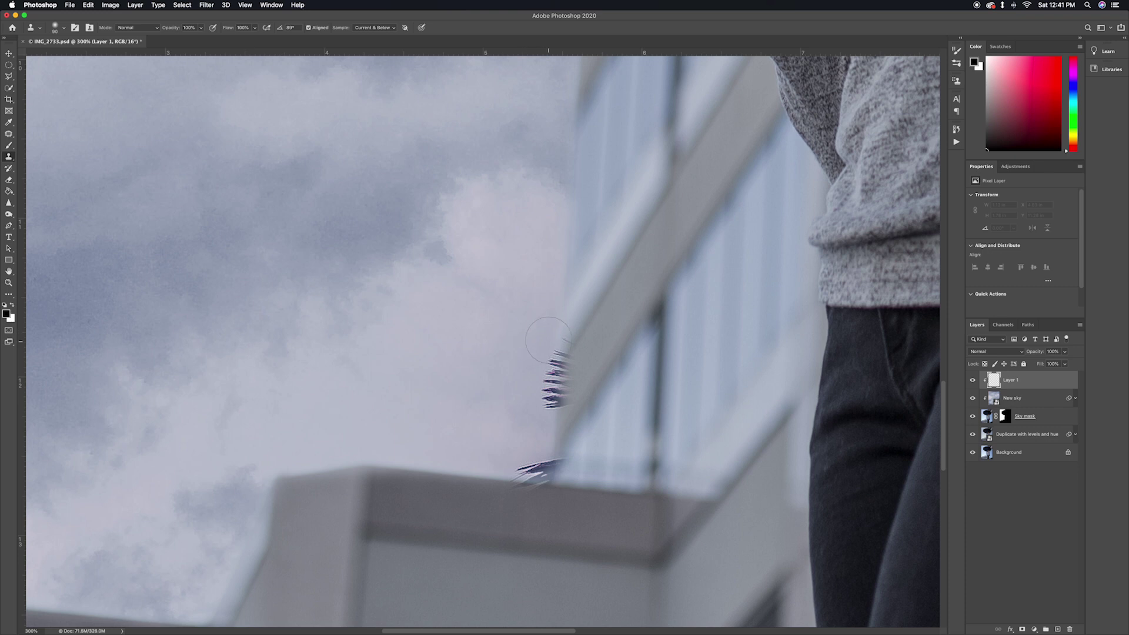
{"action": "left_click_drag", "start_coordinate": [552, 353], "coordinate": [562, 395]}
{"action": "mouse_move", "coordinate": [559, 461]}
{"action": "left_mouse_down"}
{"action": "mouse_move", "coordinate": [529, 481]}
{"action": "mouse_move", "coordinate": [548, 451]}
{"action": "mouse_move", "coordinate": [552, 478]}
{"action": "left_mouse_up"}
{"action": "left_click", "coordinate": [511, 431], "text": "alt"}
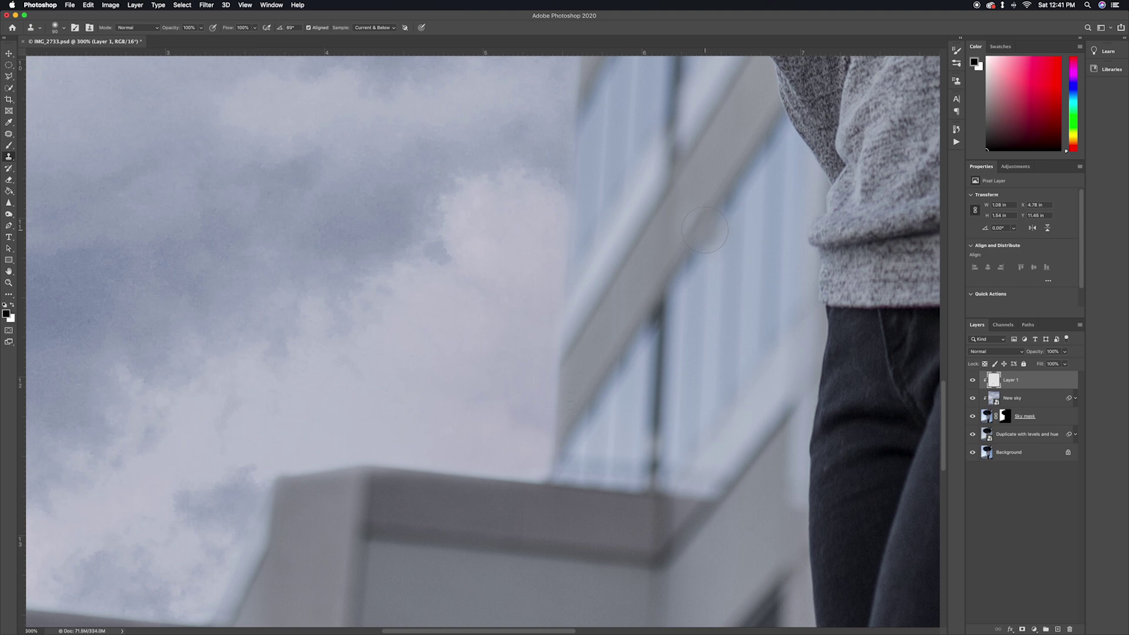
Step: Rename the cloned layer as "Cloned sky portion"
{"action": "double_click", "coordinate": [1005, 382]}
{"action": "type", "text": "Cloned sky portion"}
{"action": "key", "text": "Return"}
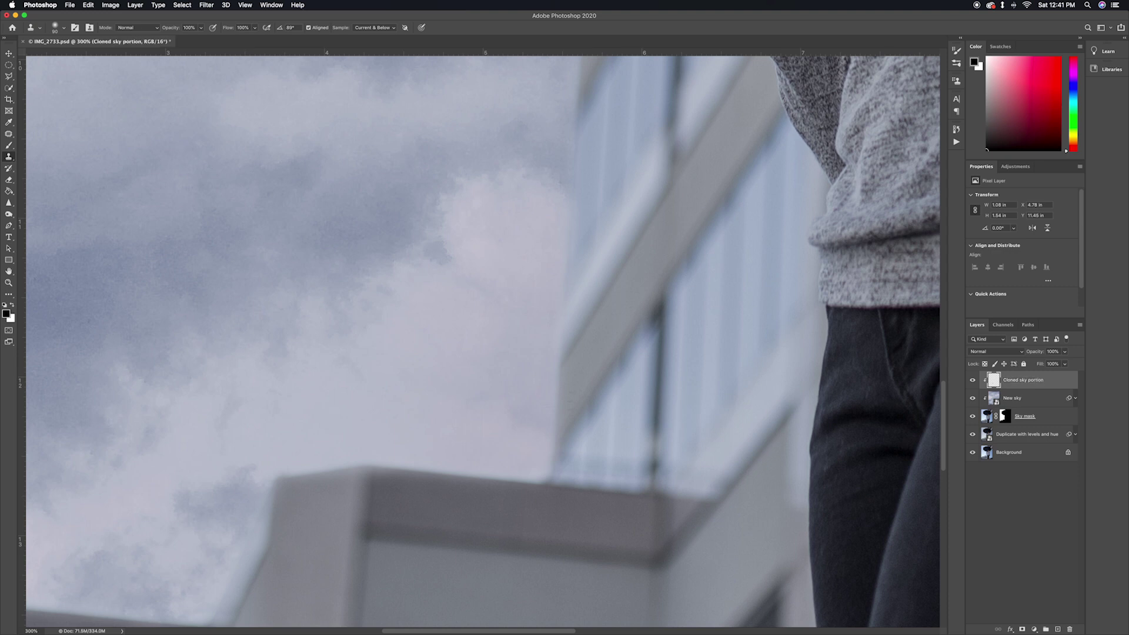
Step: Duplicate the "New sky" layer, start a free transform on the copy and lower its fill to 49%
{"action": "key", "text": "super+minus"}
{"action": "key", "text": "super+minus"}
{"action": "key", "text": "super+minus"}
{"action": "key", "text": "super+minus"}
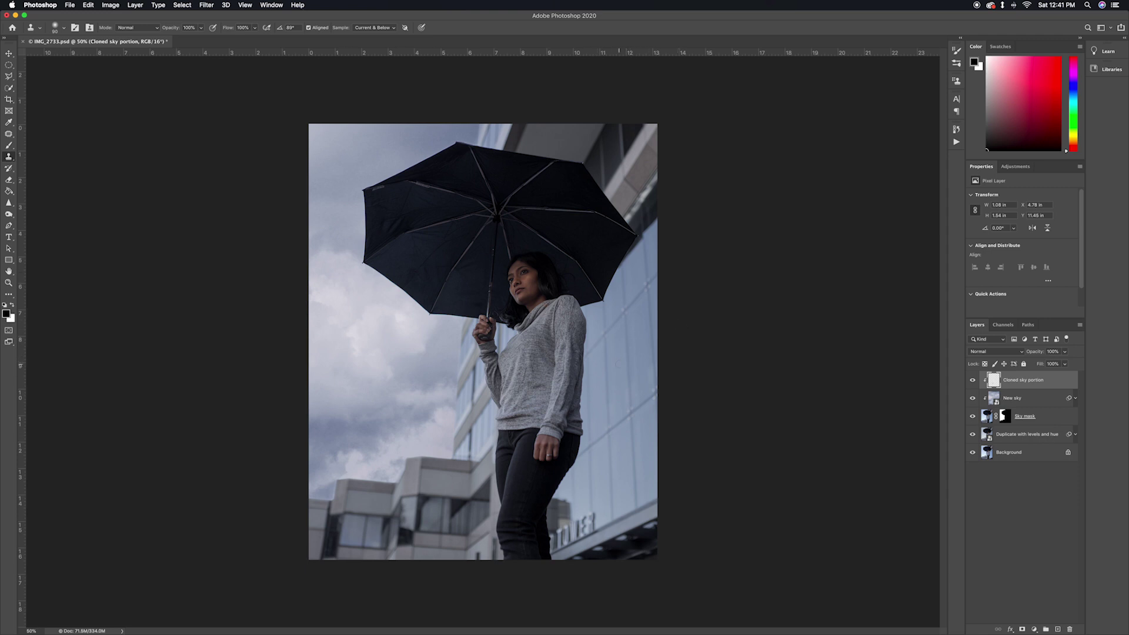
{"action": "left_click", "coordinate": [1038, 401]}
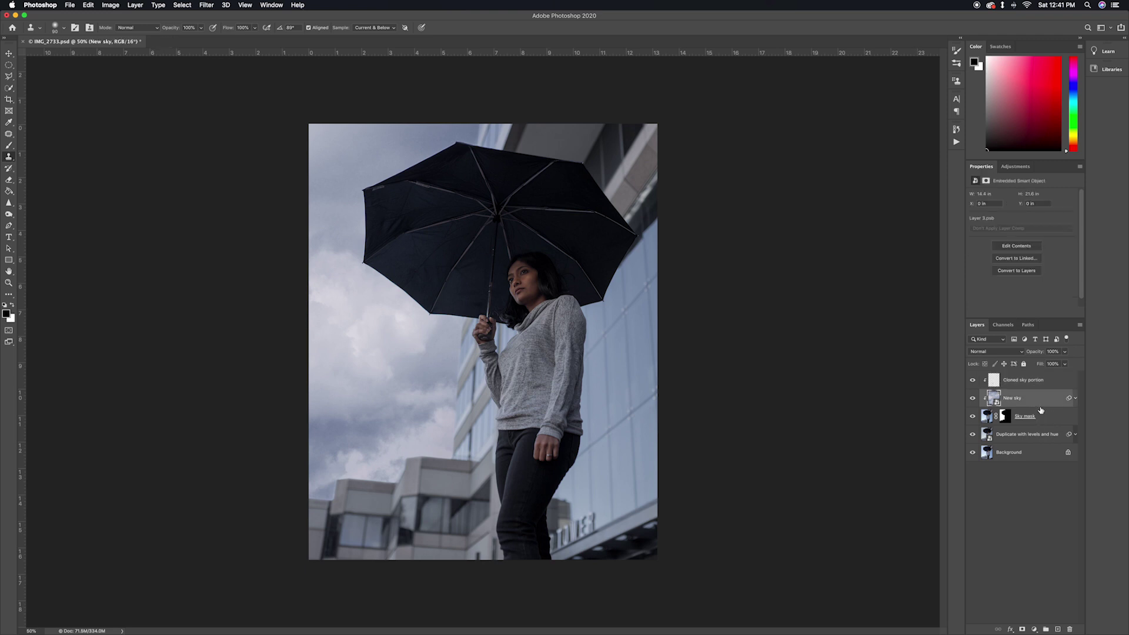
{"action": "key", "text": "super+j"}
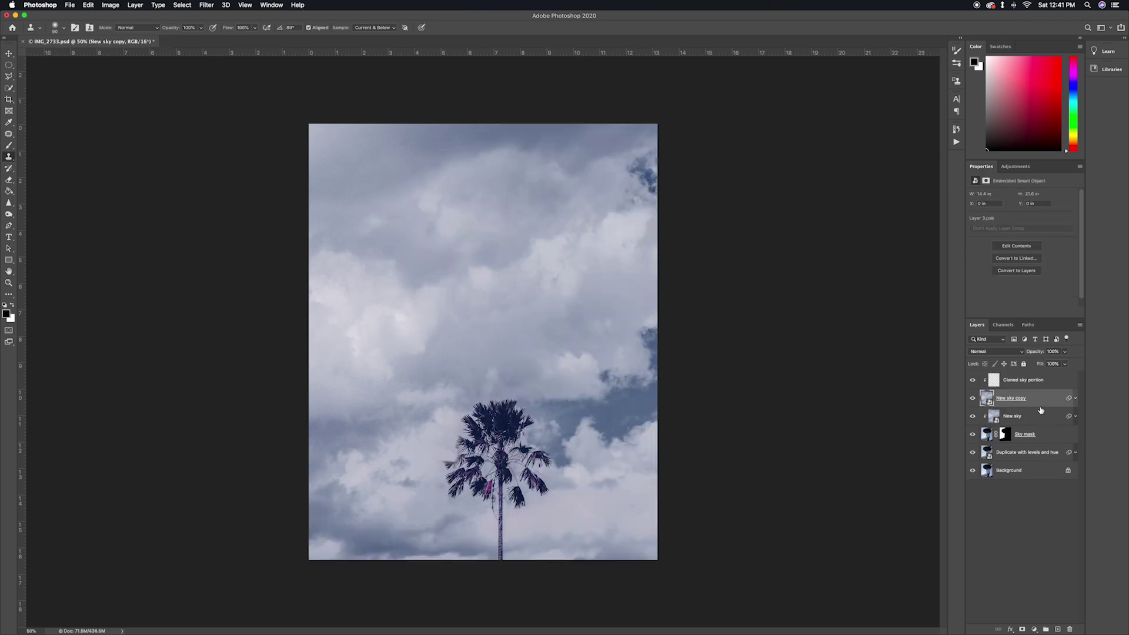
{"action": "key", "text": "super+minus"}
{"action": "key", "text": "super+minus"}
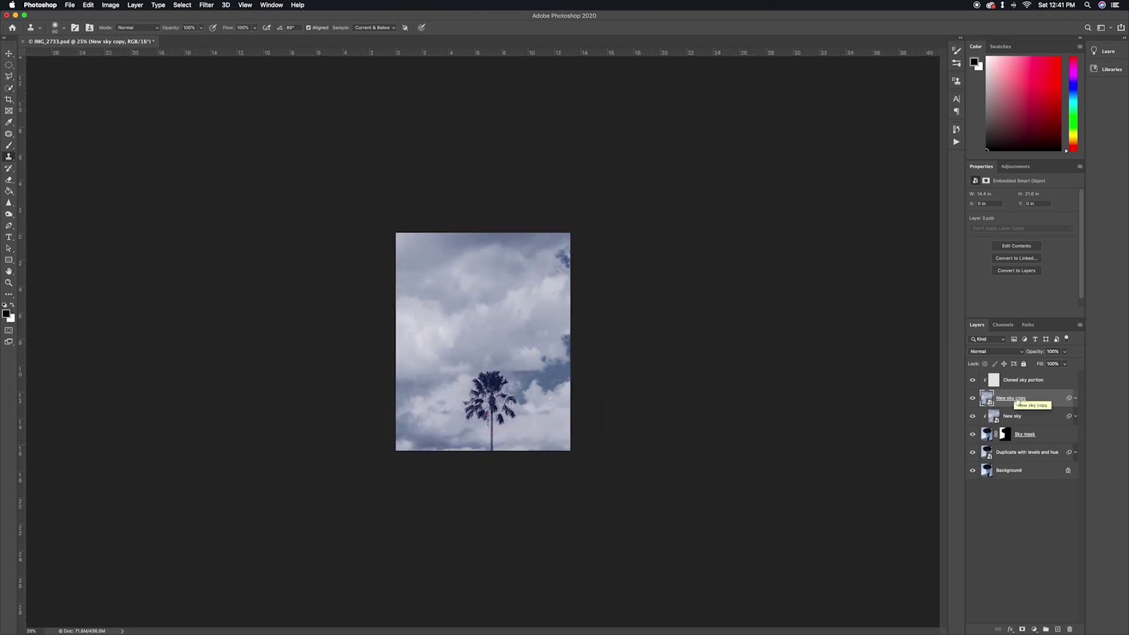
{"action": "key", "text": "super+t"}
{"action": "left_click", "coordinate": [624, 218]}
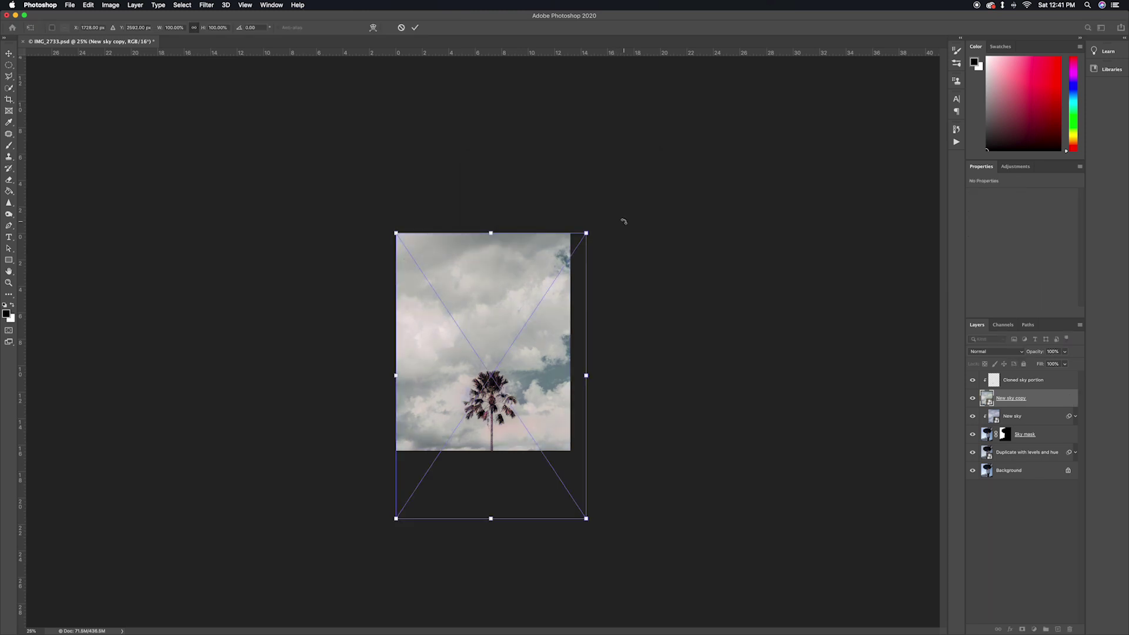
{"action": "left_click", "coordinate": [1065, 364]}
{"action": "left_click_drag", "start_coordinate": [1055, 375], "coordinate": [1034, 378]}
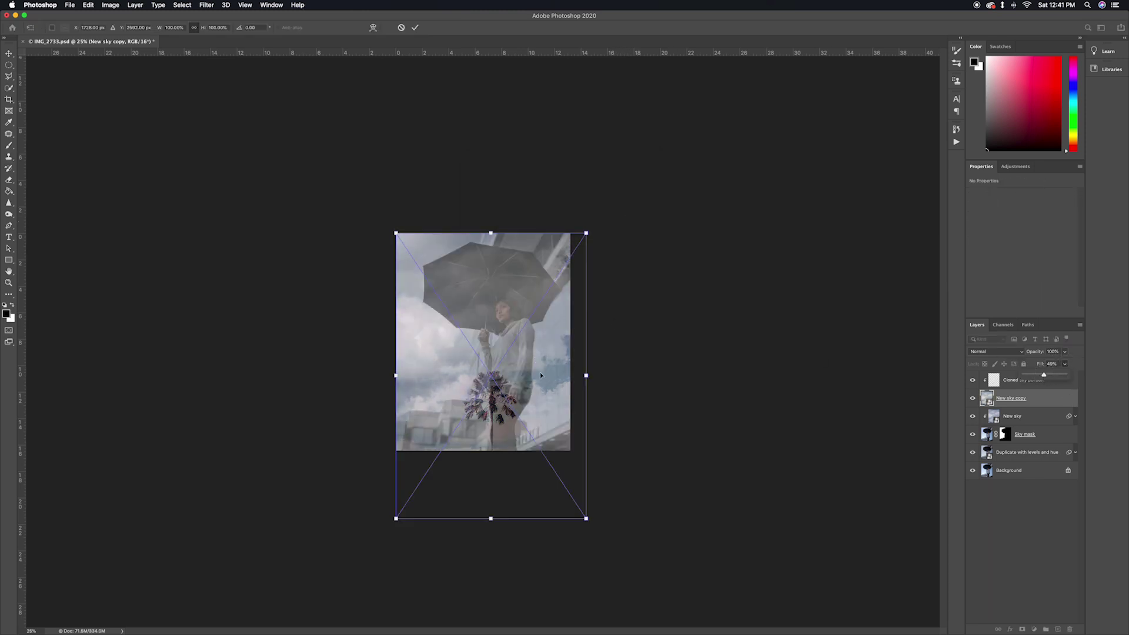
Step: Distort the "New sky copy" by pulling its corners outward past the canvas, shift it toward the left and apply the transform
{"action": "right_click", "coordinate": [561, 352]}
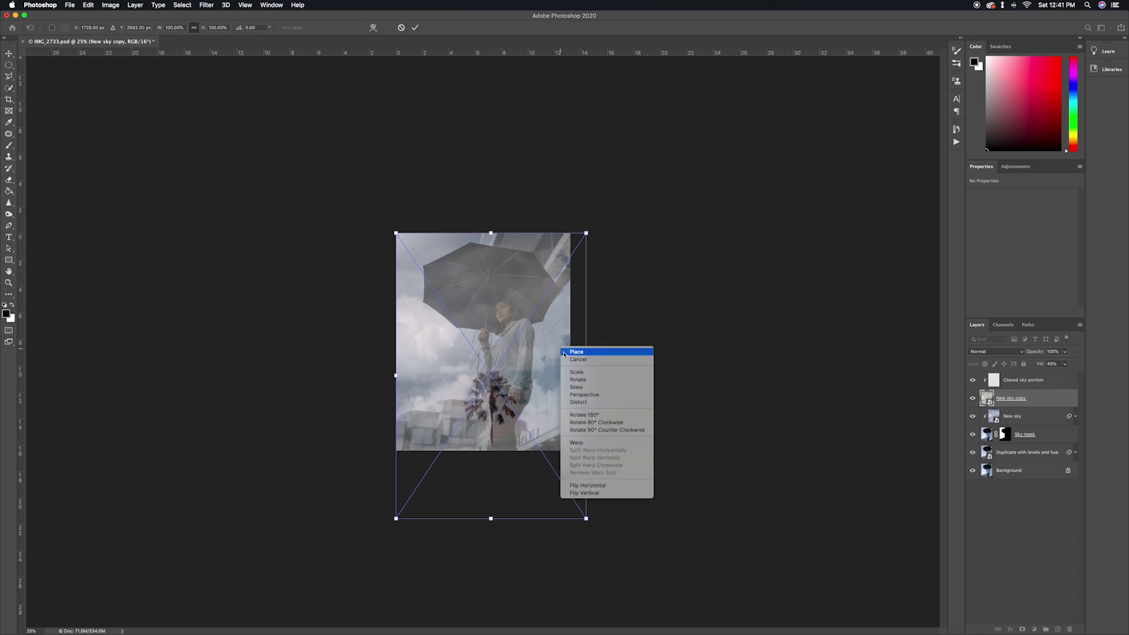
{"action": "left_click", "coordinate": [590, 403]}
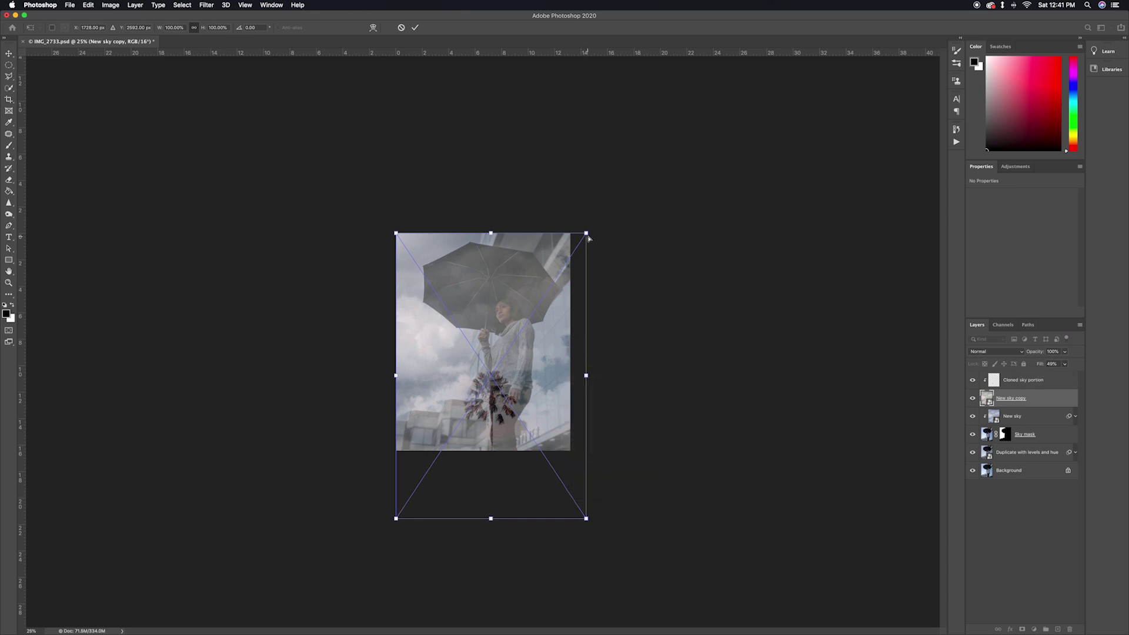
{"action": "left_click_drag", "start_coordinate": [586, 233], "coordinate": [616, 162]}
{"action": "left_click_drag", "start_coordinate": [587, 518], "coordinate": [621, 570]}
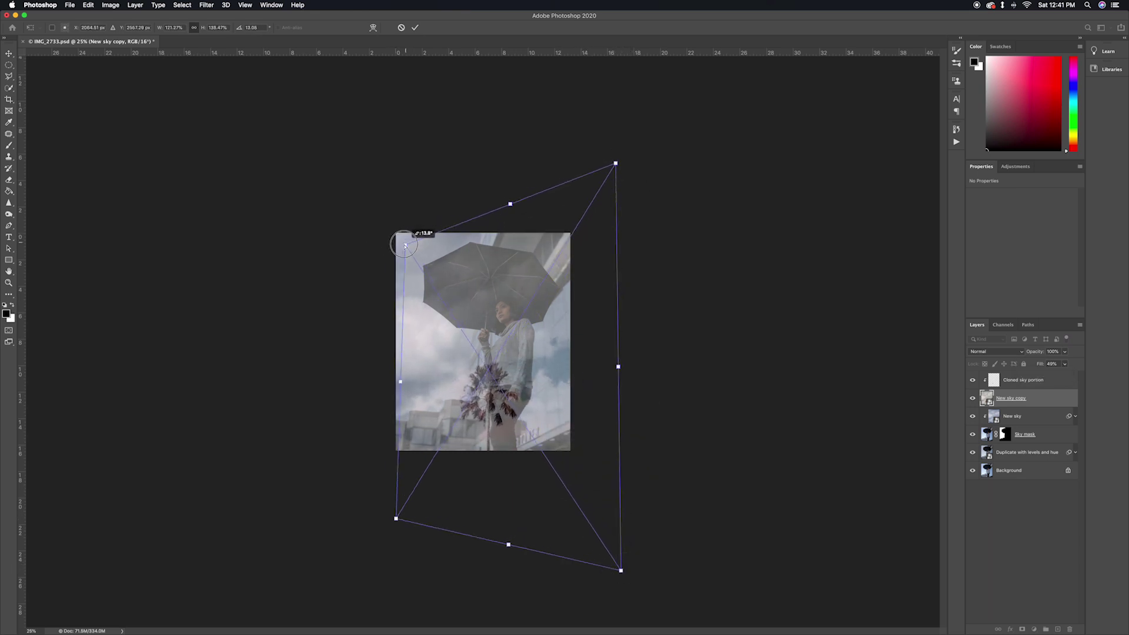
{"action": "left_click_drag", "start_coordinate": [396, 233], "coordinate": [366, 189]}
{"action": "left_click_drag", "start_coordinate": [396, 519], "coordinate": [362, 550]}
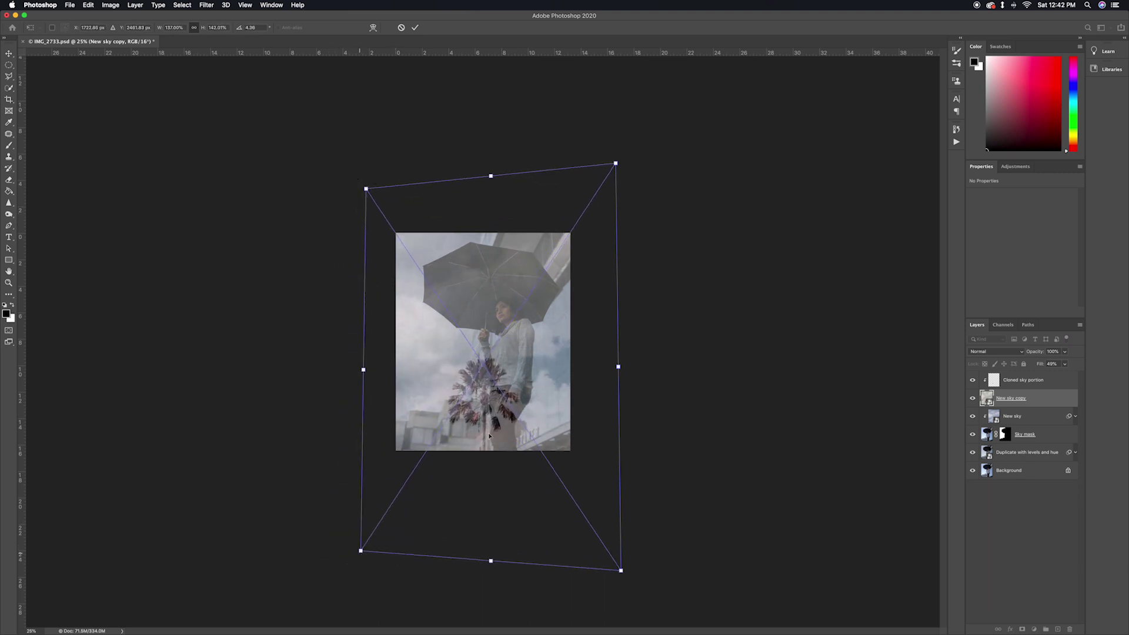
{"action": "left_click_drag", "start_coordinate": [529, 398], "coordinate": [498, 406]}
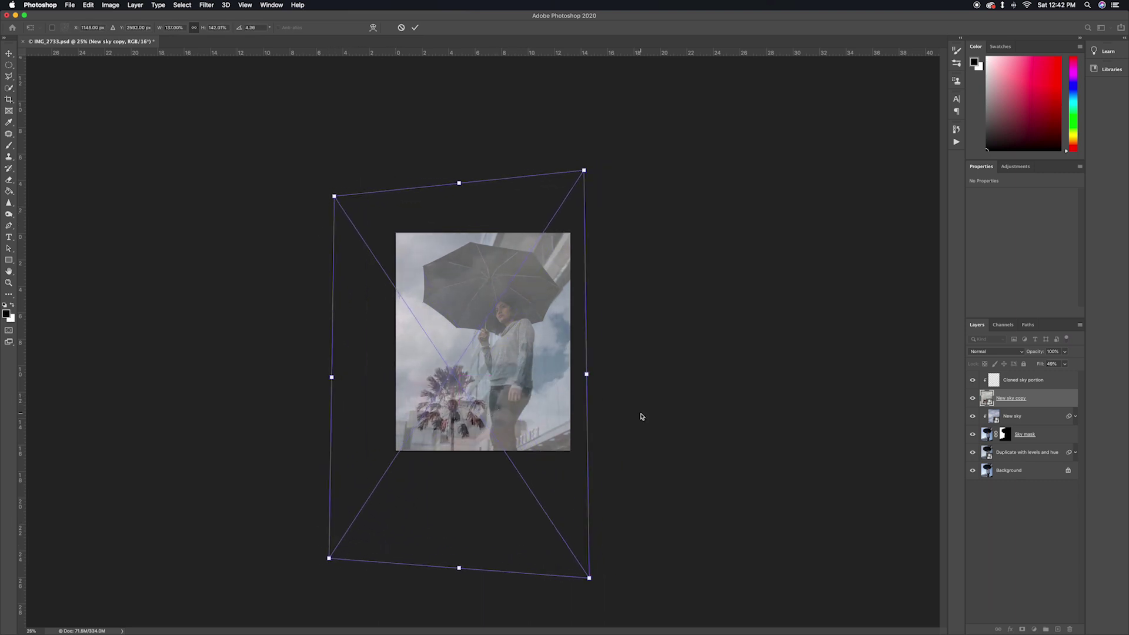
{"action": "left_click_drag", "start_coordinate": [568, 360], "coordinate": [570, 342]}
{"action": "left_click_drag", "start_coordinate": [328, 353], "coordinate": [299, 355]}
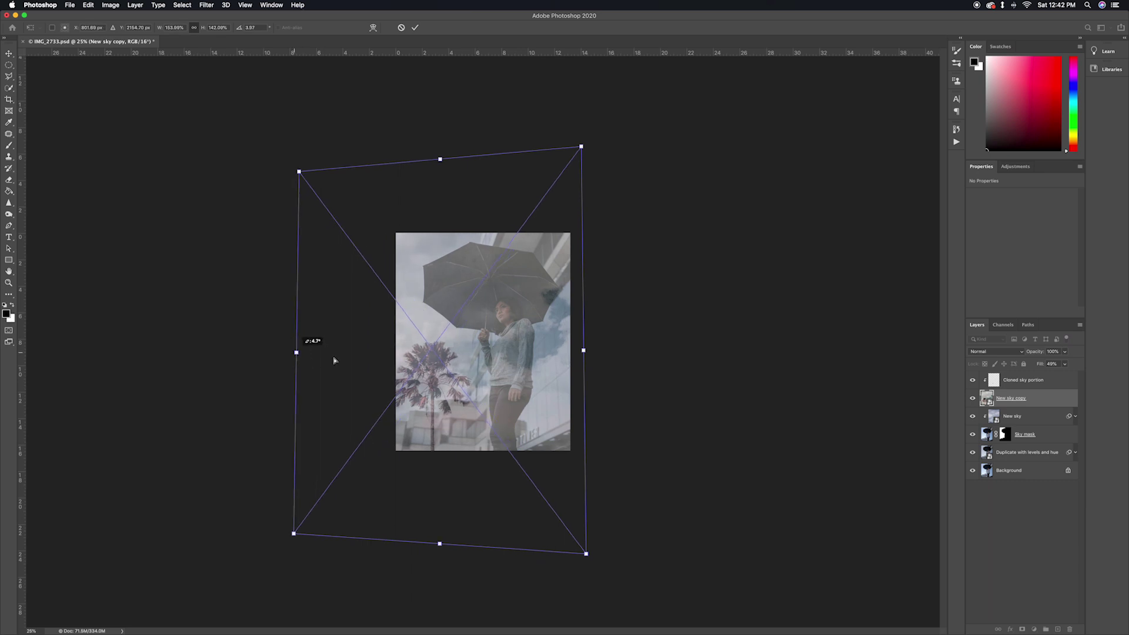
{"action": "key", "text": "Return"}
Step: Add a mask to "New sky copy", paint it black except over the glass building behind the woman, and inspect the mask
{"action": "key", "text": "s"}
{"action": "left_click", "coordinate": [1027, 631]}
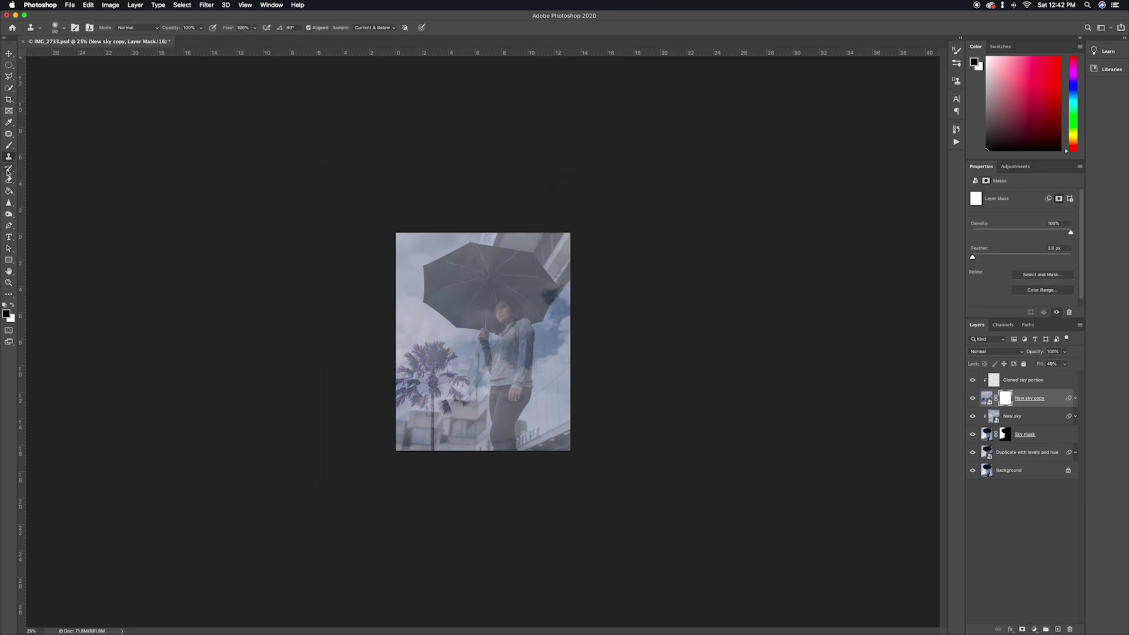
{"action": "left_click", "coordinate": [9, 145]}
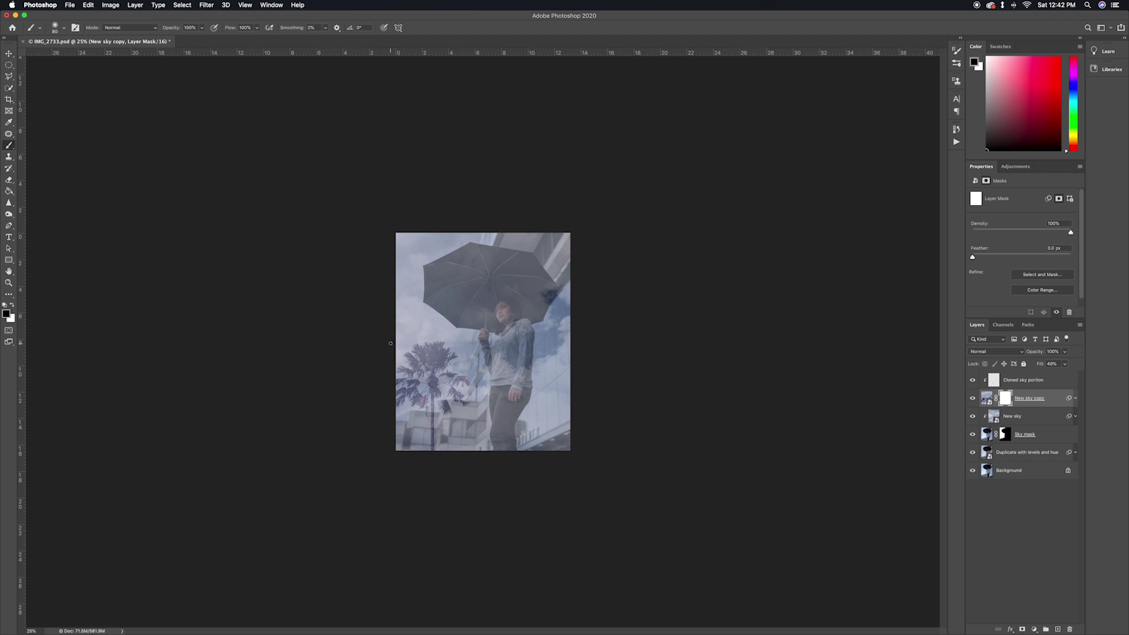
{"action": "key", "text": "bracketright"}
{"action": "key", "text": "bracketright"}
{"action": "key", "text": "bracketright"}
{"action": "key", "text": "bracketright"}
{"action": "key", "text": "bracketright"}
{"action": "key", "text": "bracketright"}
{"action": "key", "text": "bracketright"}
{"action": "key", "text": "bracketright"}
{"action": "key", "text": "bracketright"}
{"action": "key", "text": "bracketright"}
{"action": "key", "text": "bracketright"}
{"action": "key", "text": "bracketright"}
{"action": "key", "text": "bracketright"}
{"action": "mouse_move", "coordinate": [412, 350]}
{"action": "left_mouse_down"}
{"action": "mouse_move", "coordinate": [439, 383]}
{"action": "mouse_move", "coordinate": [402, 445]}
{"action": "mouse_move", "coordinate": [418, 392]}
{"action": "mouse_move", "coordinate": [487, 446]}
{"action": "mouse_move", "coordinate": [515, 386]}
{"action": "mouse_move", "coordinate": [506, 266]}
{"action": "mouse_move", "coordinate": [468, 262]}
{"action": "mouse_move", "coordinate": [540, 210]}
{"action": "mouse_move", "coordinate": [535, 240]}
{"action": "mouse_move", "coordinate": [482, 314]}
{"action": "mouse_move", "coordinate": [517, 391]}
{"action": "mouse_move", "coordinate": [497, 457]}
{"action": "mouse_move", "coordinate": [518, 324]}
{"action": "mouse_move", "coordinate": [450, 294]}
{"action": "mouse_move", "coordinate": [458, 317]}
{"action": "left_mouse_up"}
{"action": "key", "text": "bracketleft"}
{"action": "key", "text": "bracketleft"}
{"action": "key", "text": "bracketleft"}
{"action": "left_click", "coordinate": [1005, 402], "text": "alt"}
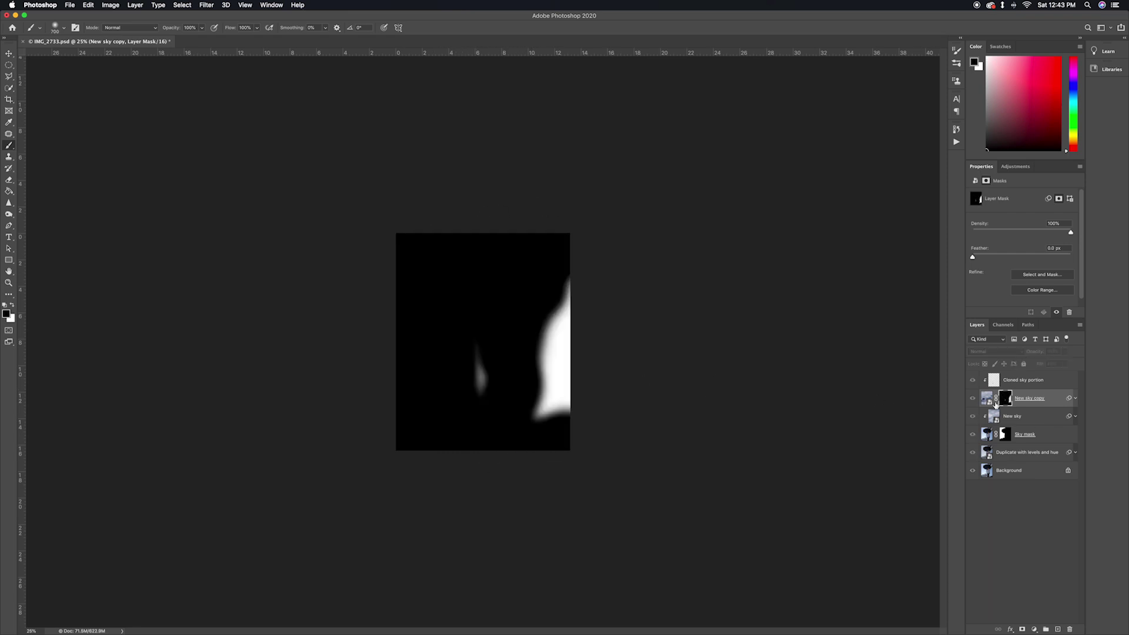
{"action": "left_click", "coordinate": [1002, 401], "text": "alt"}
Step: Unlink the mask of "New sky copy", reposition its clouds over the glass facade and set the layer's fill to 35%
{"action": "key", "text": "v"}
{"action": "left_click", "coordinate": [996, 398]}
{"action": "left_click", "coordinate": [987, 399]}
{"action": "mouse_move", "coordinate": [553, 382]}
{"action": "left_mouse_down"}
{"action": "mouse_move", "coordinate": [579, 388]}
{"action": "mouse_move", "coordinate": [574, 380]}
{"action": "left_mouse_up"}
{"action": "left_click_drag", "start_coordinate": [1044, 364], "coordinate": [1036, 364]}
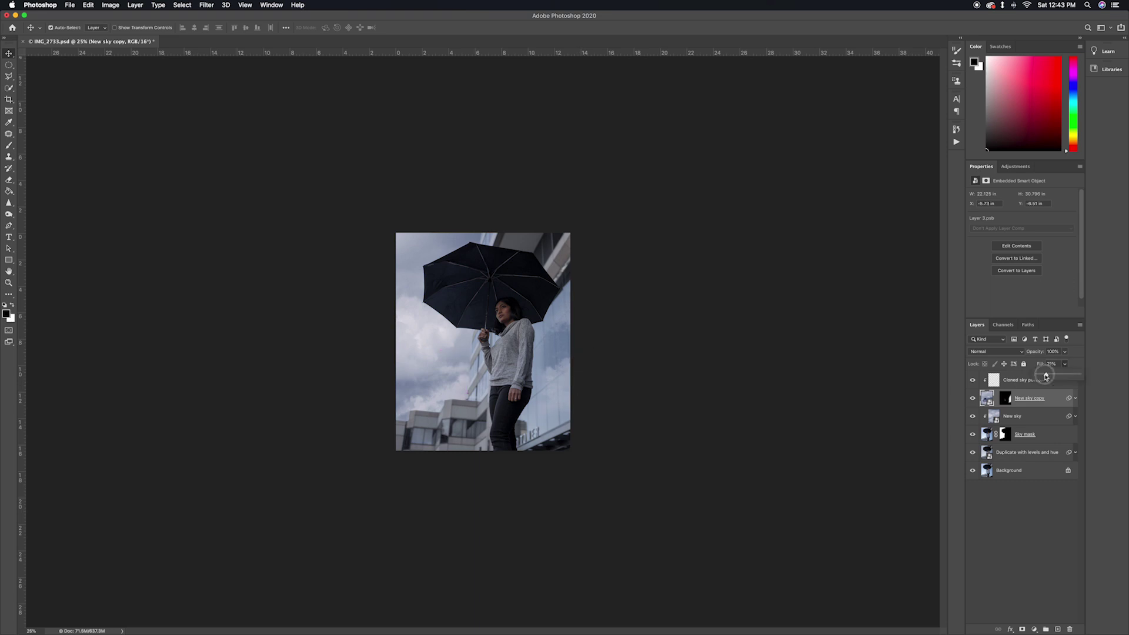
{"action": "key", "text": "super+1"}
{"action": "key", "text": "super+minus"}
{"action": "key", "text": "super+minus"}
{"action": "left_click_drag", "start_coordinate": [604, 421], "coordinate": [627, 458]}
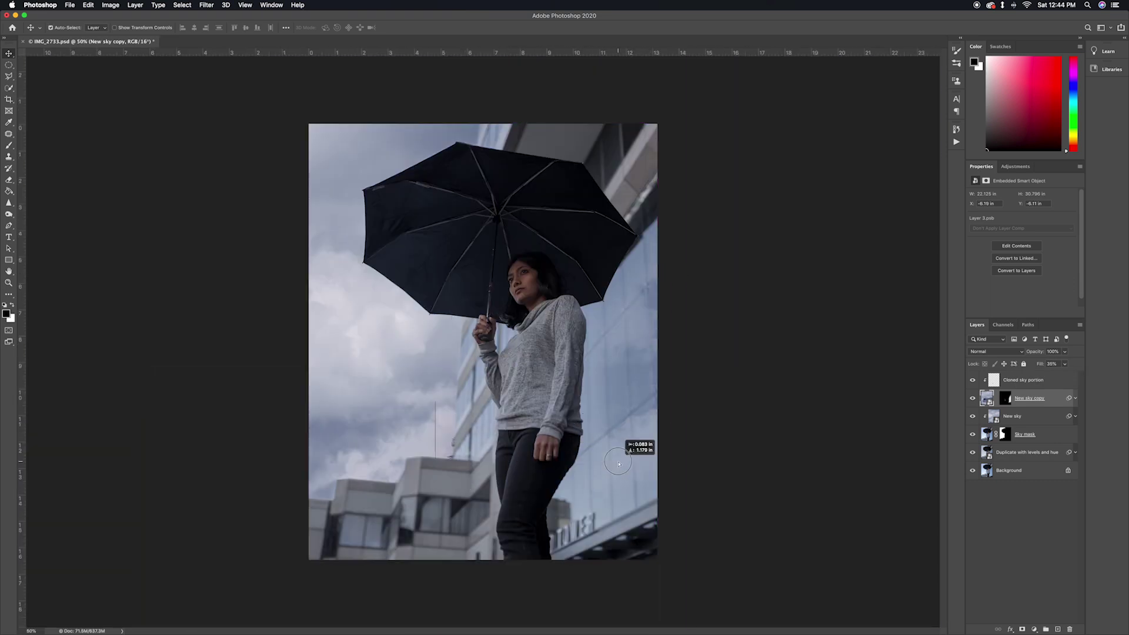
Step: Move "New sky copy" above the "Cloned sky portion" layer and make its mask active for the Brush tool
{"action": "key", "text": "super+plus"}
{"action": "key", "text": "super+plus"}
{"action": "key", "text": "super+plus"}
{"action": "key", "text": "super+plus"}
{"action": "scroll", "coordinate": [482, 412], "scroll_direction": "down", "scroll_amount": 5}
{"action": "left_click_drag", "start_coordinate": [1028, 399], "coordinate": [1027, 378]}
{"action": "left_click", "coordinate": [1006, 380]}
{"action": "key", "text": "b"}
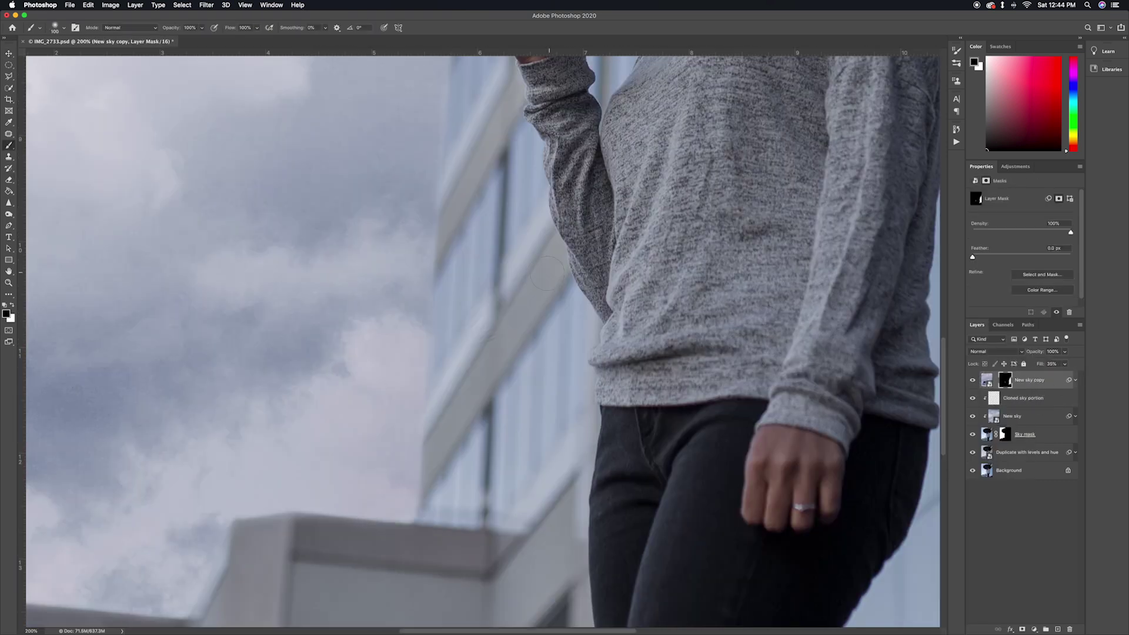
{"action": "scroll", "coordinate": [487, 292], "scroll_direction": "up", "scroll_amount": 5}
{"action": "scroll", "coordinate": [487, 292], "scroll_direction": "down", "scroll_amount": 5}
{"action": "scroll", "coordinate": [469, 327], "scroll_direction": "up", "scroll_amount": 6}
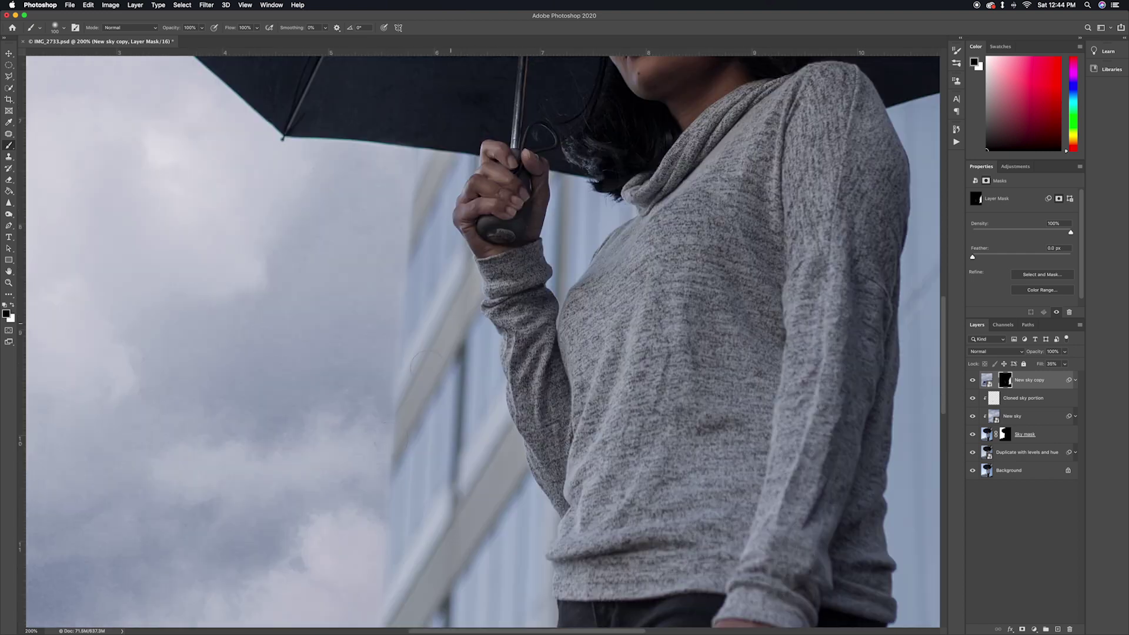
Step: Group the "Sky mask", "New sky", "Cloned sky portion" and "New sky copy" layers
{"action": "left_click", "coordinate": [1043, 437], "text": "super"}
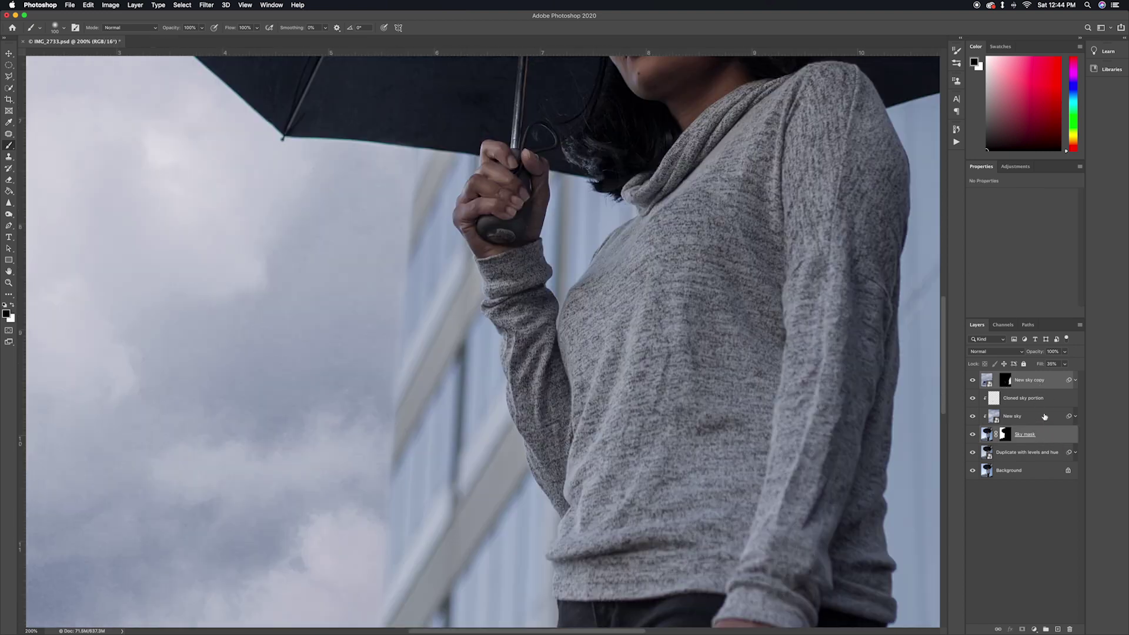
{"action": "left_click", "coordinate": [1045, 417], "text": "shift"}
{"action": "left_click", "coordinate": [1045, 380], "text": "shift"}
{"action": "key", "text": "super+g"}
Step: Rename the layer group as "Sky replacement"
{"action": "left_click", "coordinate": [1007, 378]}
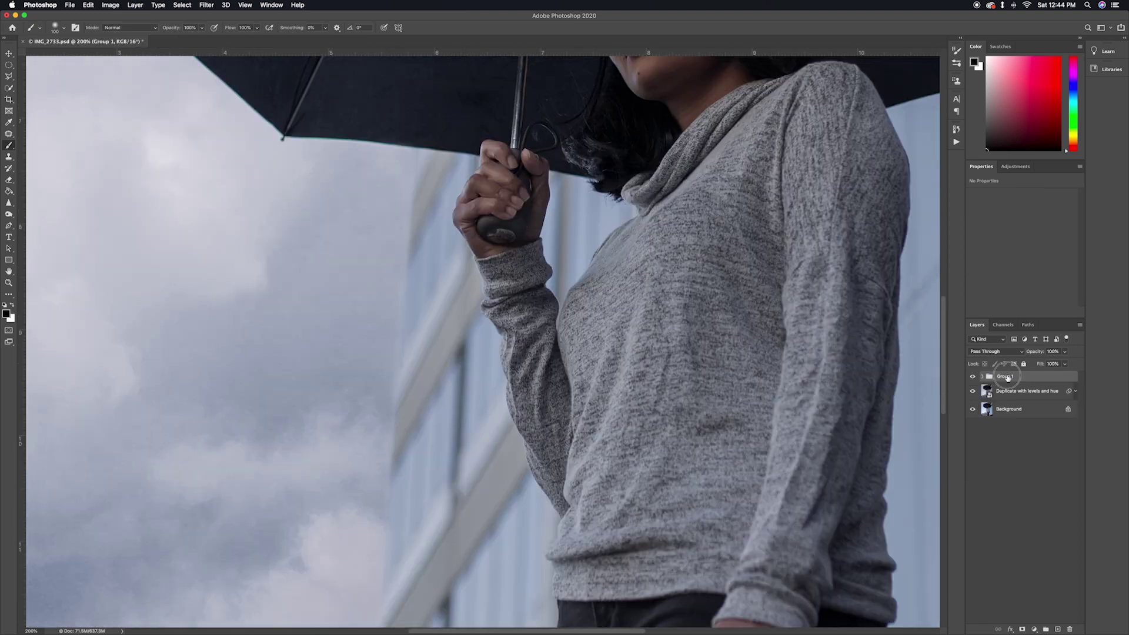
{"action": "double_click", "coordinate": [1008, 377]}
{"action": "type", "text": "Sky replac"}
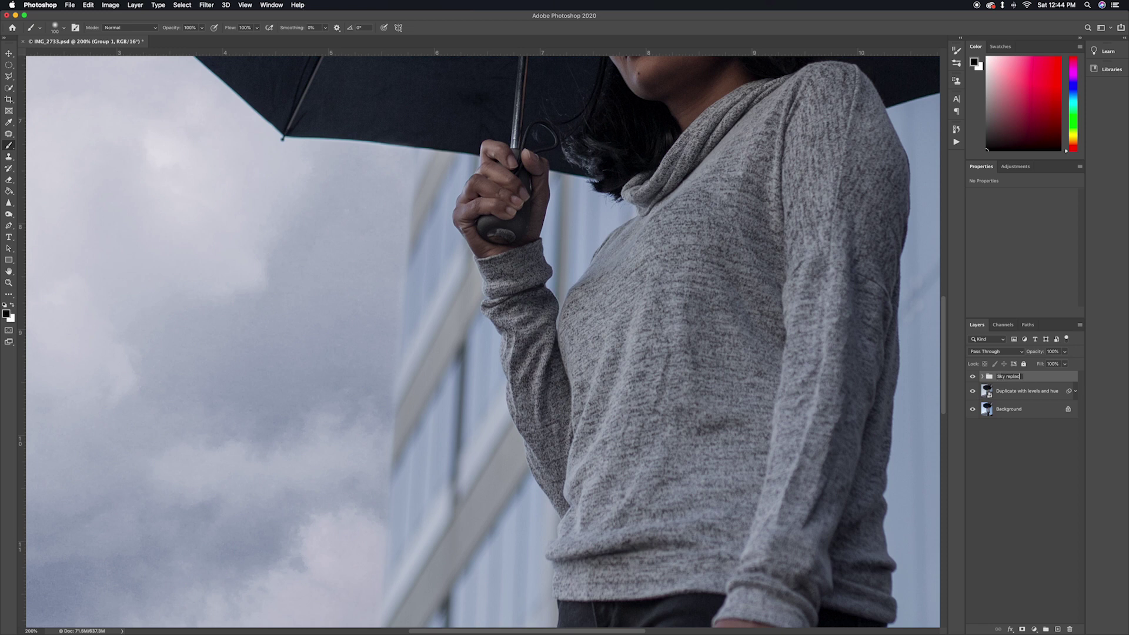
{"action": "type", "text": "ement"}
{"action": "key", "text": "Return"}
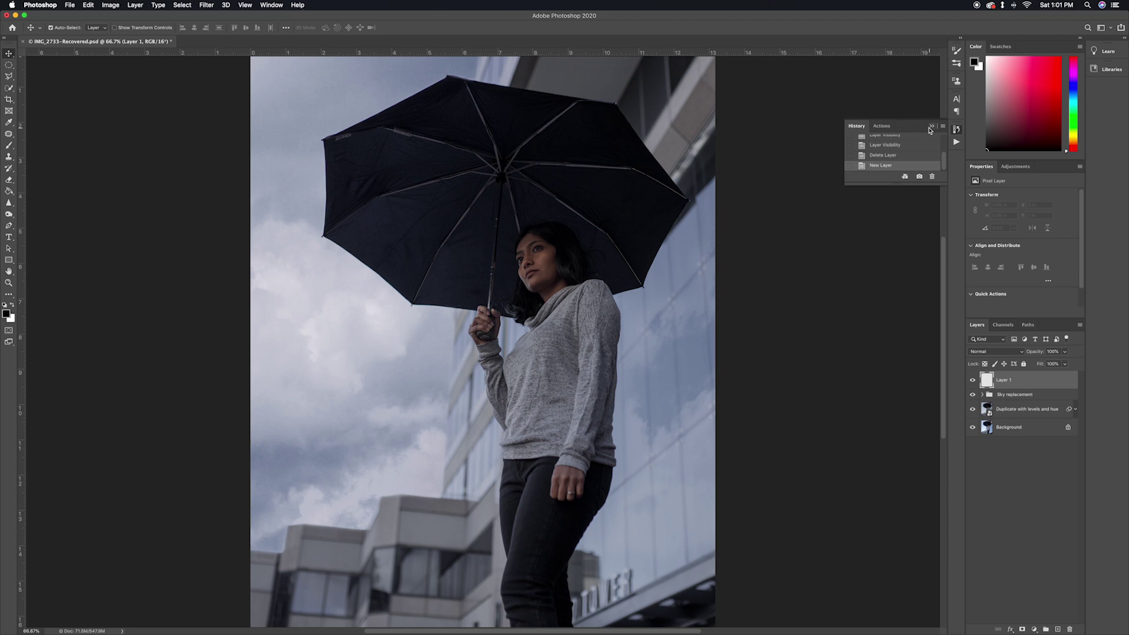
{"action": "left_click", "coordinate": [931, 127]}
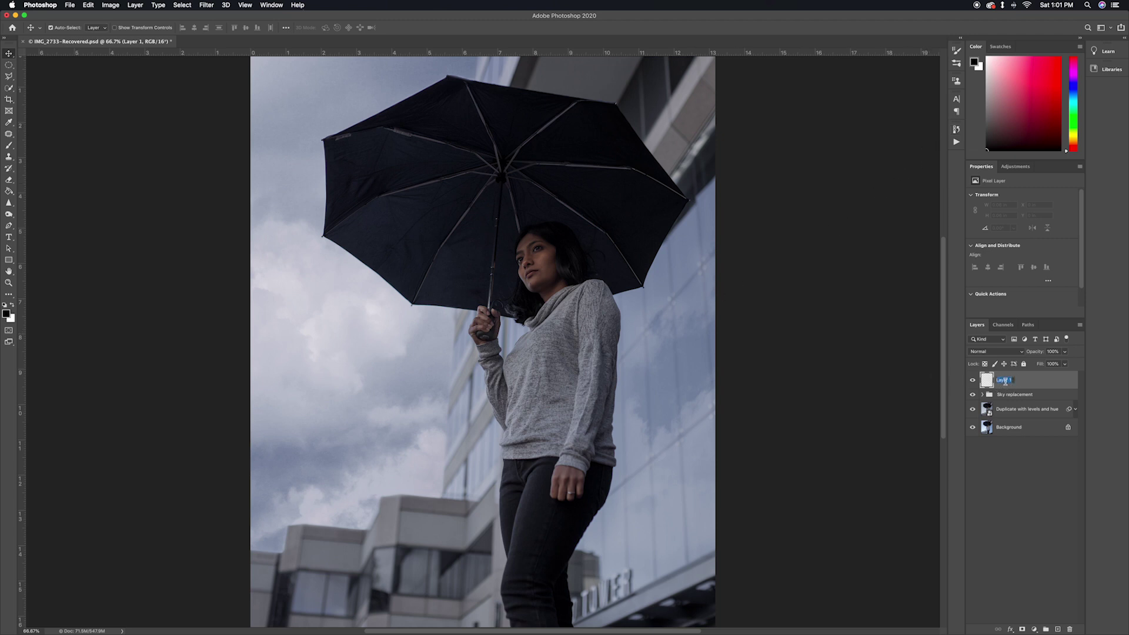
Step: Name the new top layer "Rain" and fill it with black at 100% opacity
{"action": "type", "text": "Rain"}
{"action": "key", "text": "Return"}
{"action": "key", "text": "shift+BackSpace"}
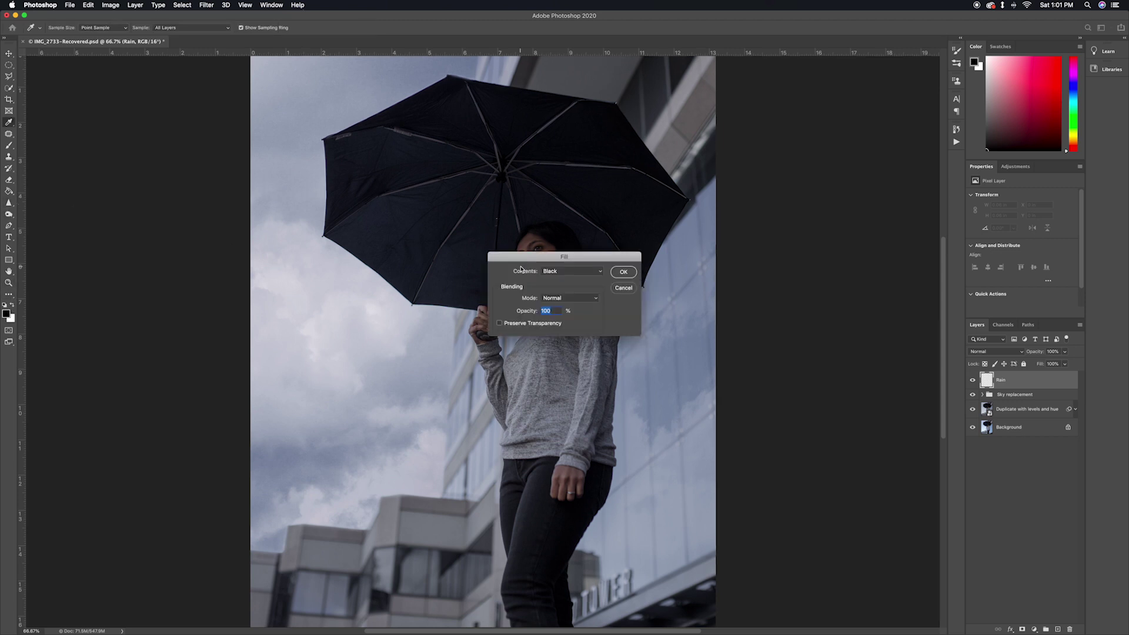
{"action": "key", "text": "Return"}
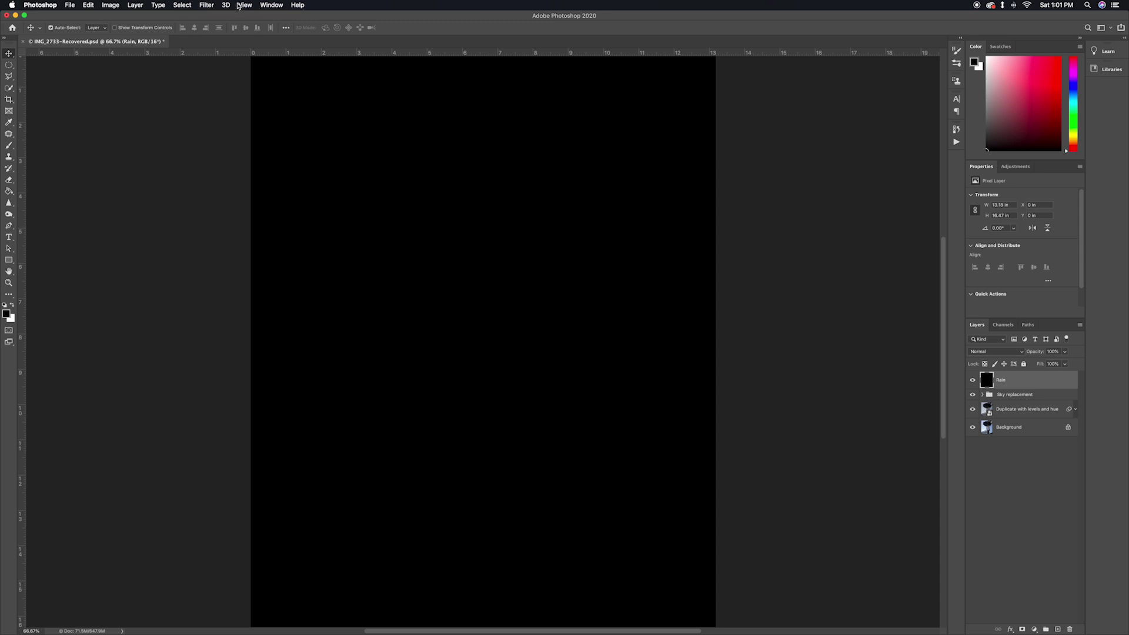
Step: Apply the Add Noise filter to the "Rain" layer with Gaussian distribution and Monochromatic enabled, adjusting the amount at high magnification
{"action": "left_click", "coordinate": [239, 6]}
{"action": "mouse_move", "coordinate": [209, 6]}
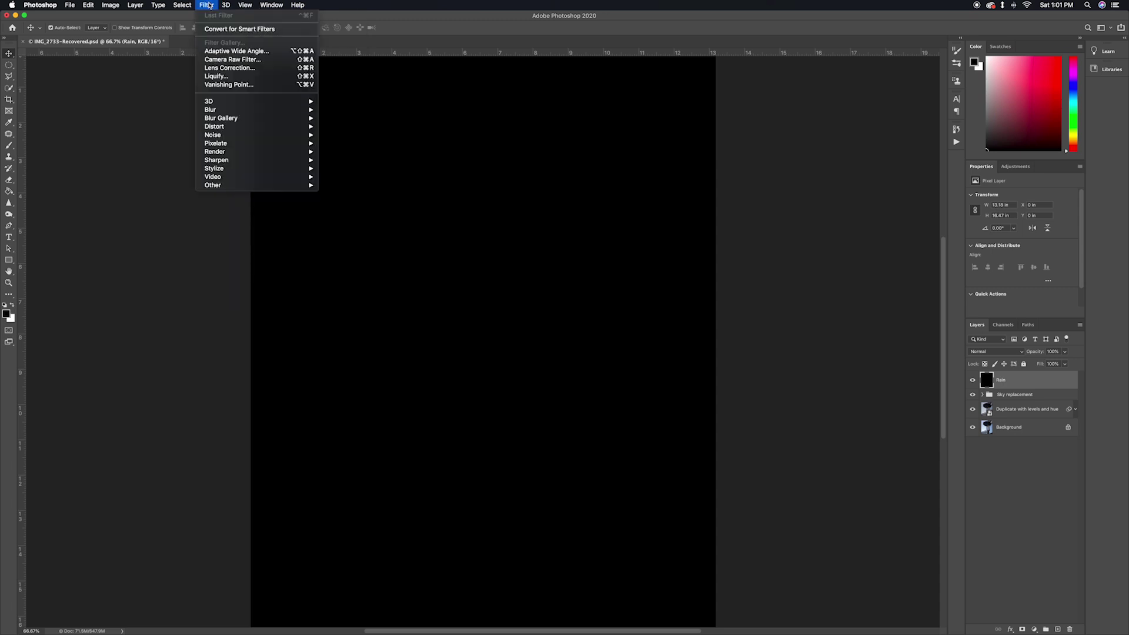
{"action": "mouse_move", "coordinate": [235, 136]}
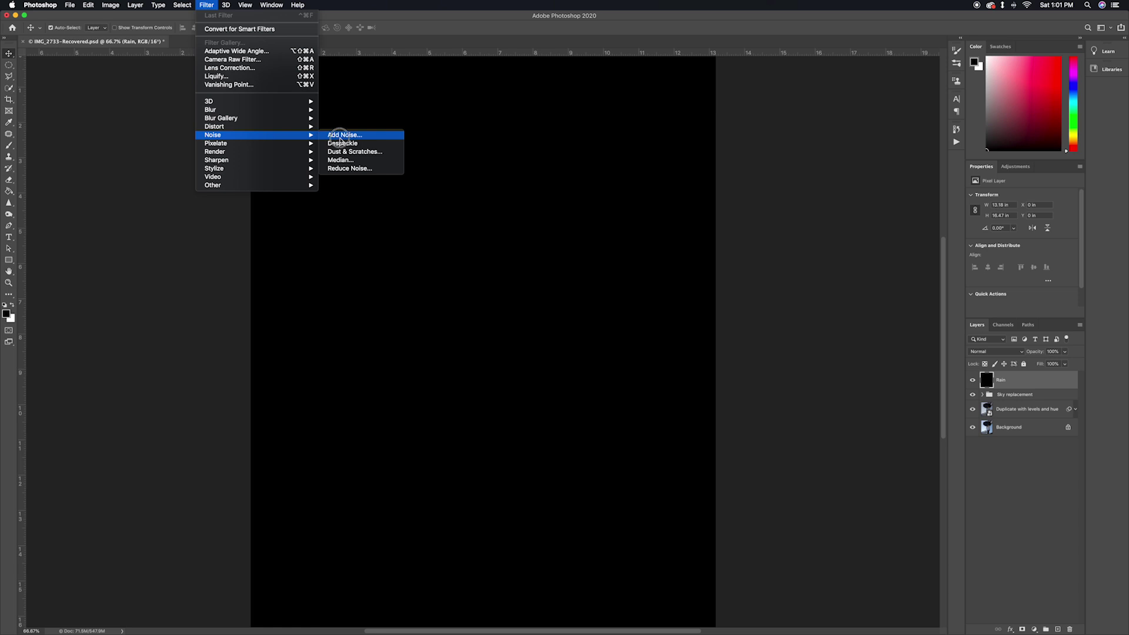
{"action": "left_click", "coordinate": [339, 137]}
{"action": "left_click_drag", "start_coordinate": [506, 286], "coordinate": [504, 287]}
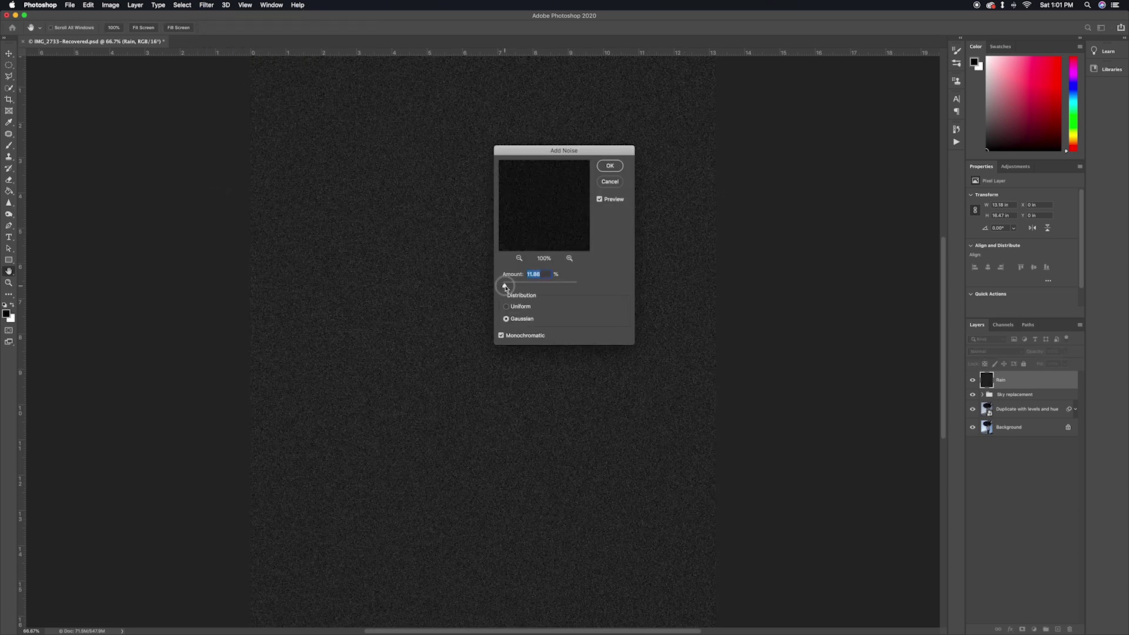
{"action": "key", "text": "super+plus"}
{"action": "key", "text": "super+plus"}
{"action": "key", "text": "super+plus"}
{"action": "key", "text": "super+plus"}
{"action": "key", "text": "super+plus"}
{"action": "left_click", "coordinate": [504, 287]}
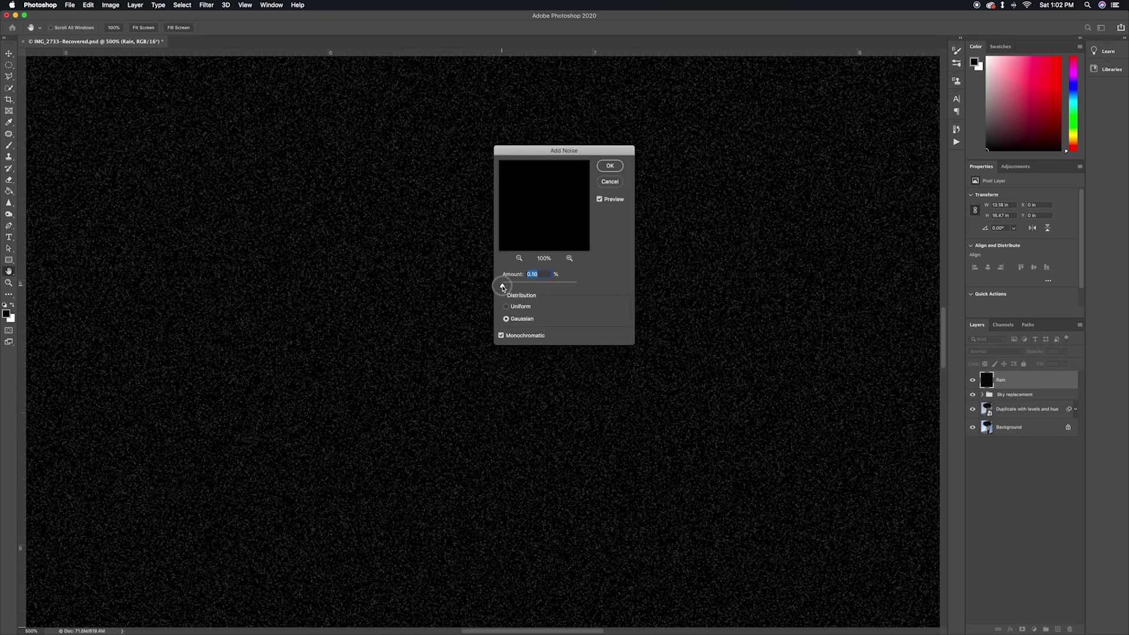
{"action": "mouse_move", "coordinate": [504, 287]}
{"action": "left_mouse_down"}
{"action": "mouse_move", "coordinate": [472, 285]}
{"action": "mouse_move", "coordinate": [503, 287]}
{"action": "left_mouse_up"}
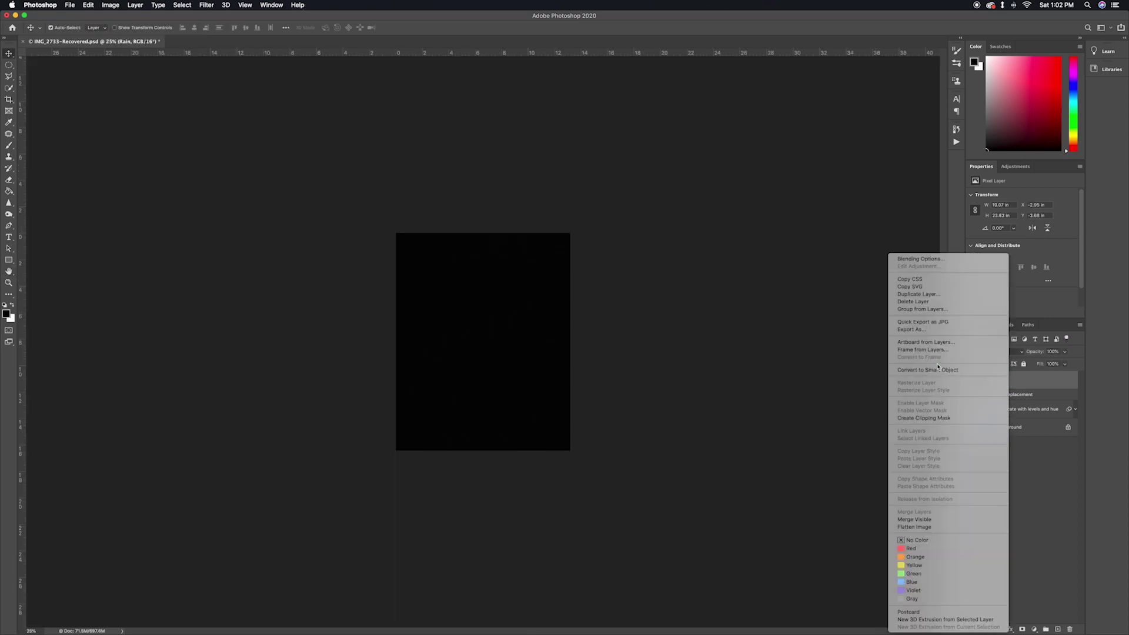
{"action": "left_click", "coordinate": [949, 370]}
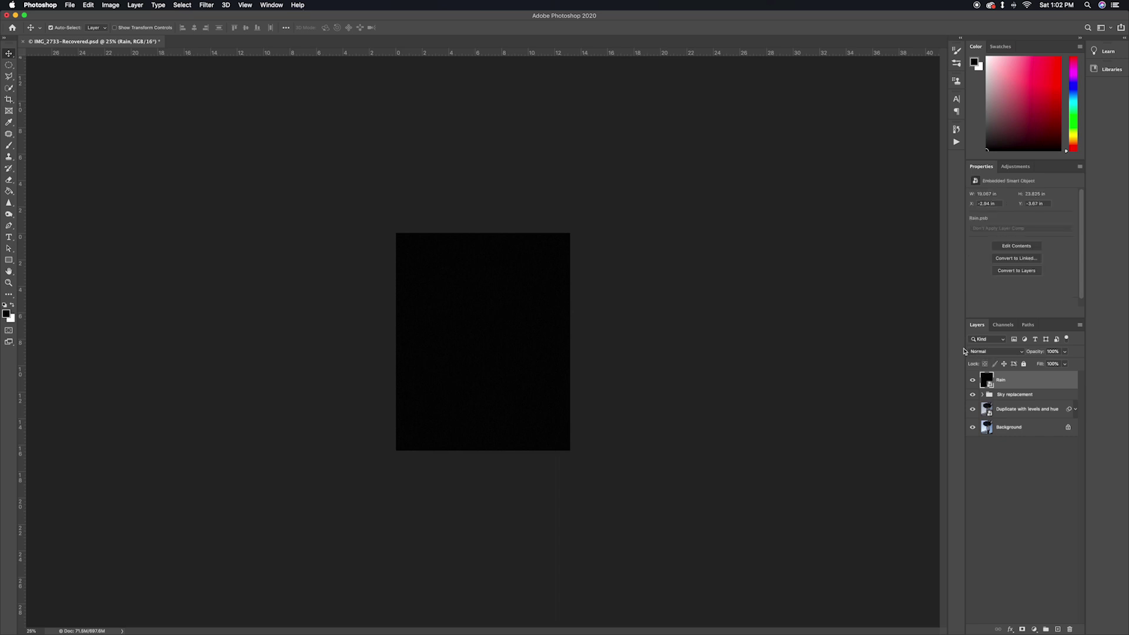
Step: Set the "Rain" layer's blend mode to Screen
{"action": "left_click", "coordinate": [973, 351]}
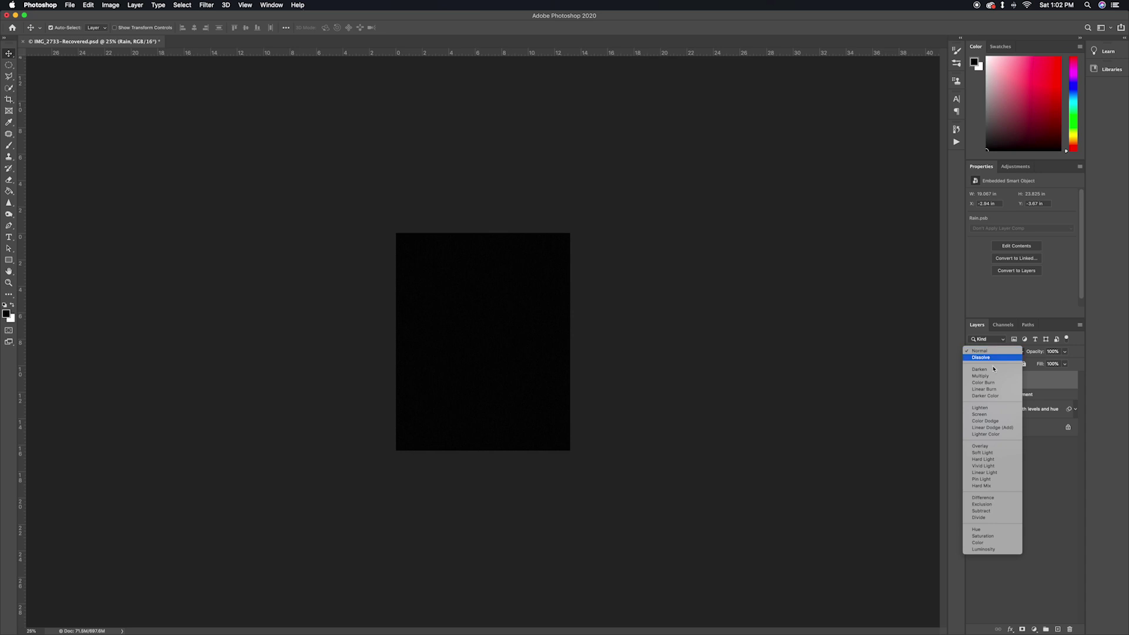
{"action": "left_click", "coordinate": [981, 414]}
{"action": "key", "text": "super+0"}
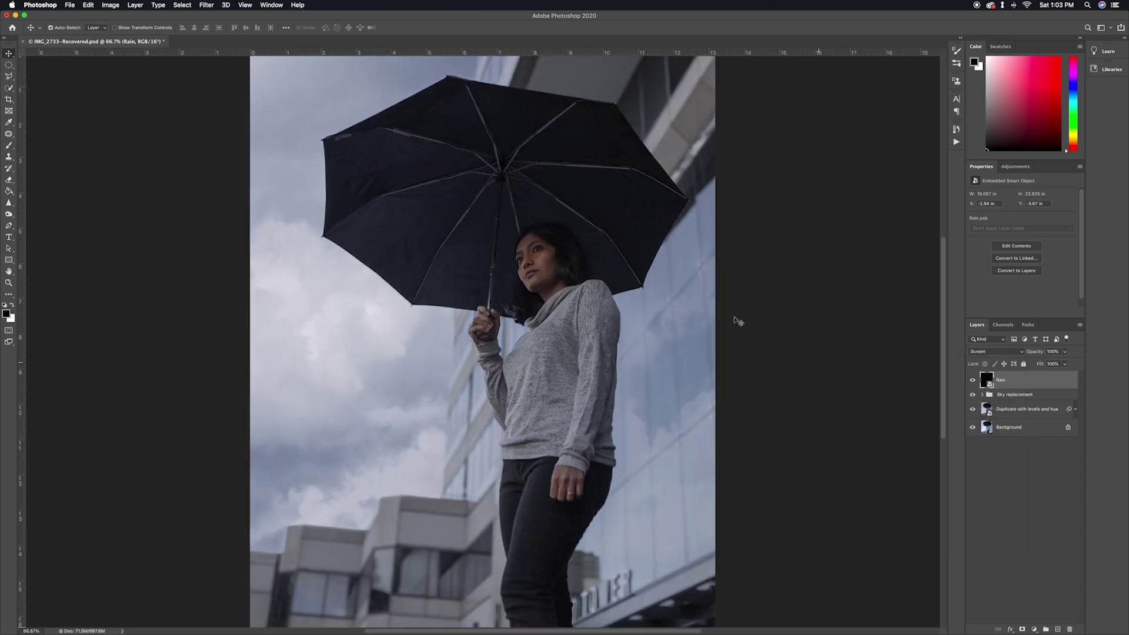
Step: Apply a Motion Blur filter to the "Rain" layer, keeping the diagonal angle and shortening the distance to about 147 pixels
{"action": "left_click", "coordinate": [205, 5]}
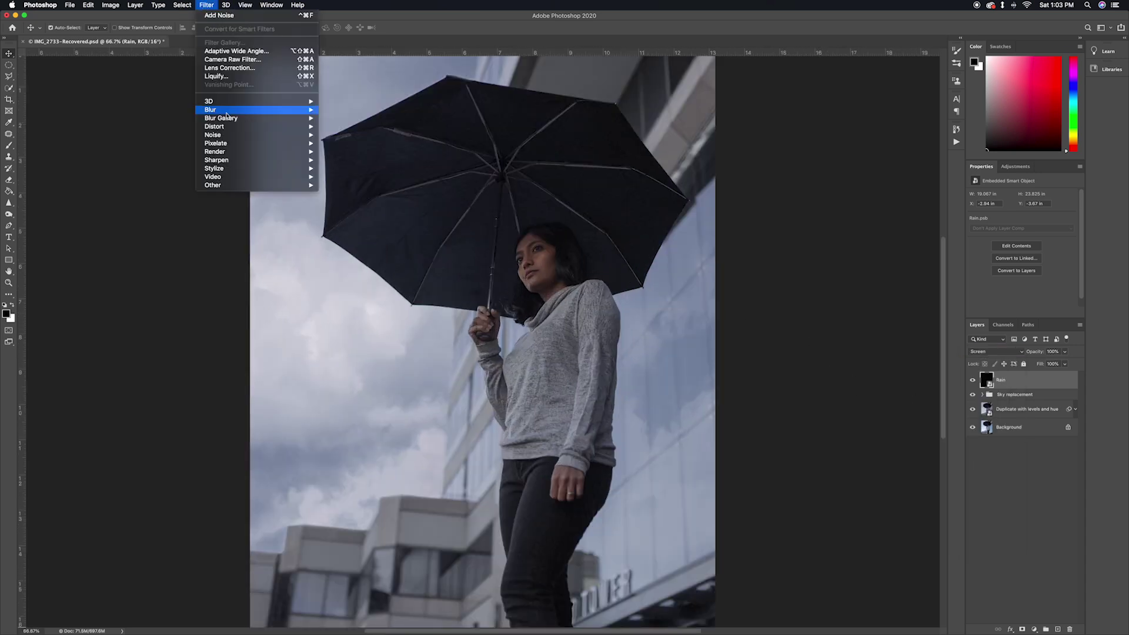
{"action": "mouse_move", "coordinate": [264, 110]}
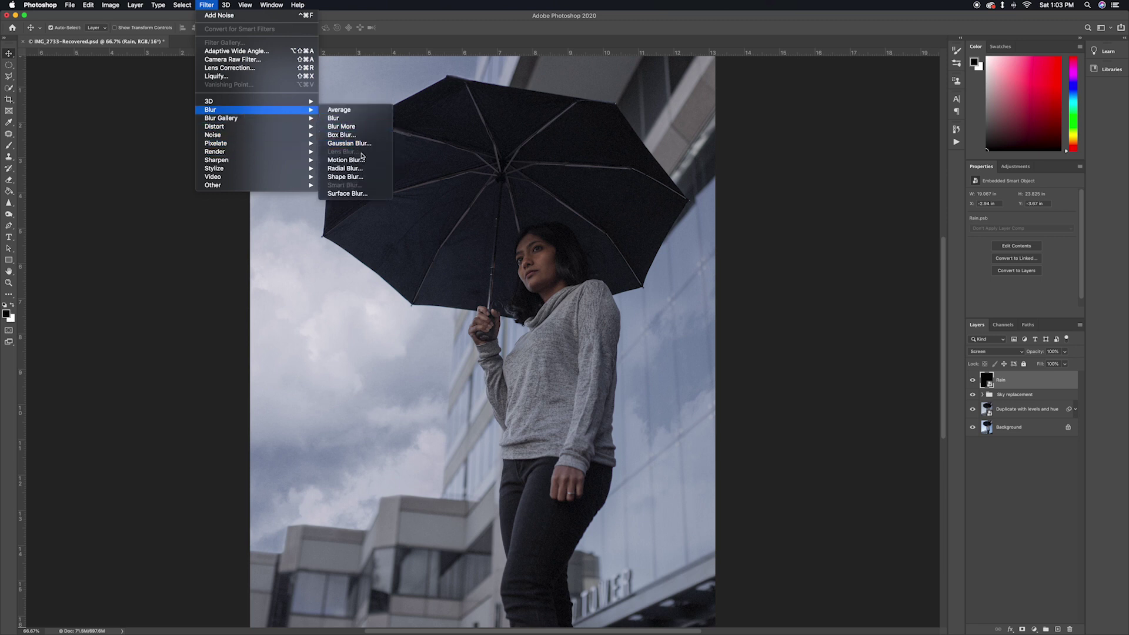
{"action": "left_click", "coordinate": [347, 160]}
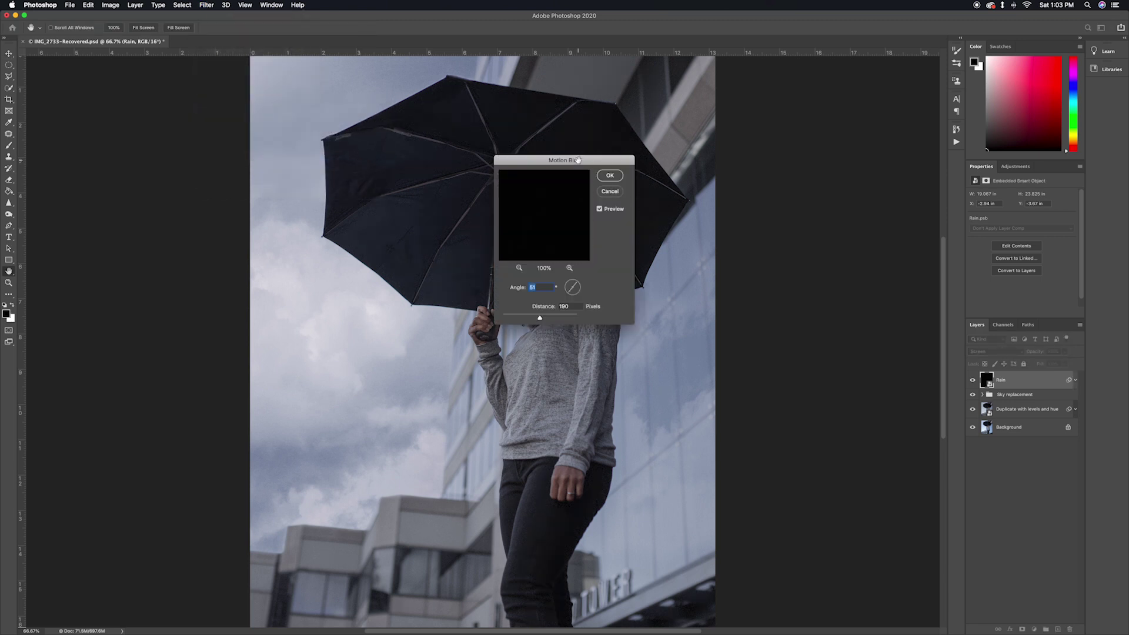
{"action": "left_click_drag", "start_coordinate": [574, 160], "coordinate": [772, 179]}
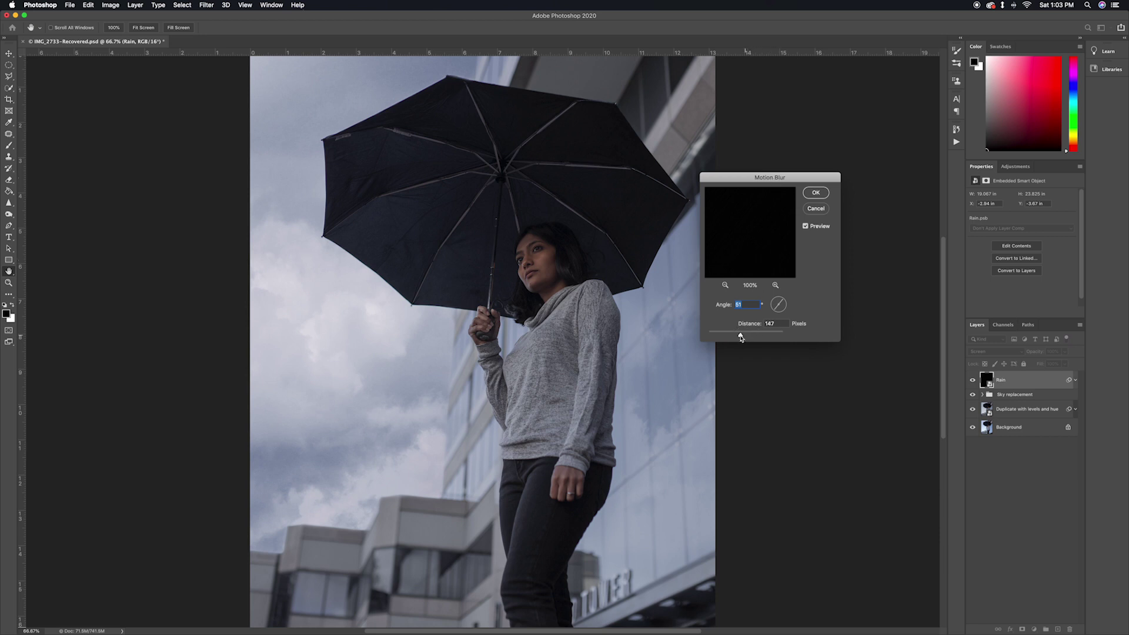
{"action": "mouse_move", "coordinate": [745, 335]}
{"action": "left_mouse_down"}
{"action": "mouse_move", "coordinate": [731, 338]}
{"action": "mouse_move", "coordinate": [741, 336]}
{"action": "left_mouse_up"}
{"action": "left_click", "coordinate": [815, 193]}
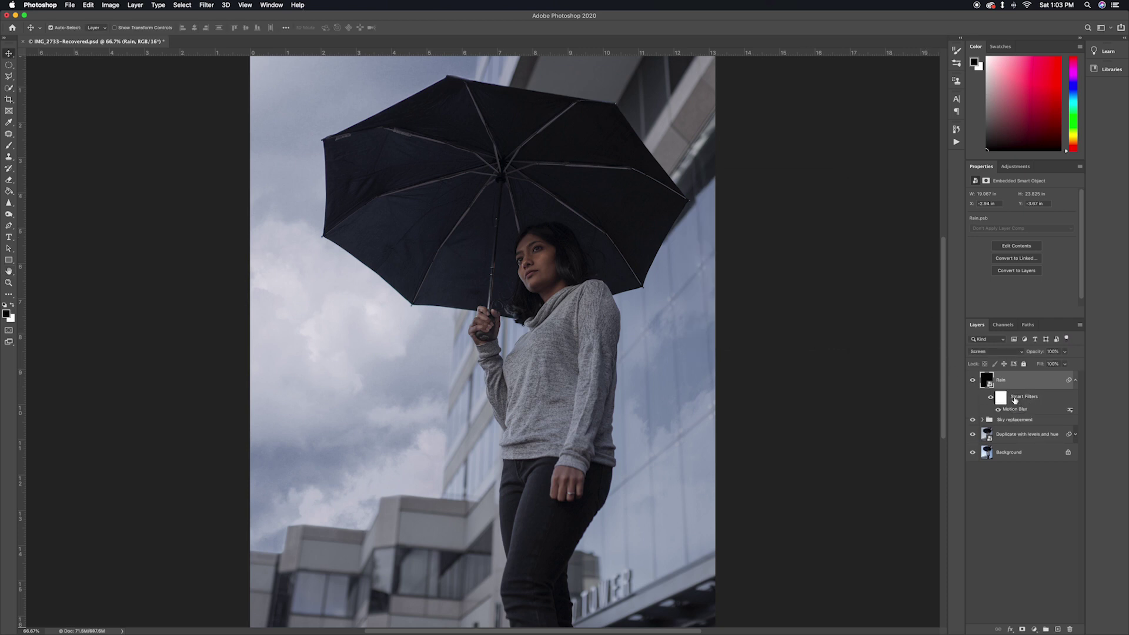
Step: Apply a Levels adjustment to the "Rain" layer with midtone input 1.21, white input 97 and white output 251
{"action": "key", "text": "super+l"}
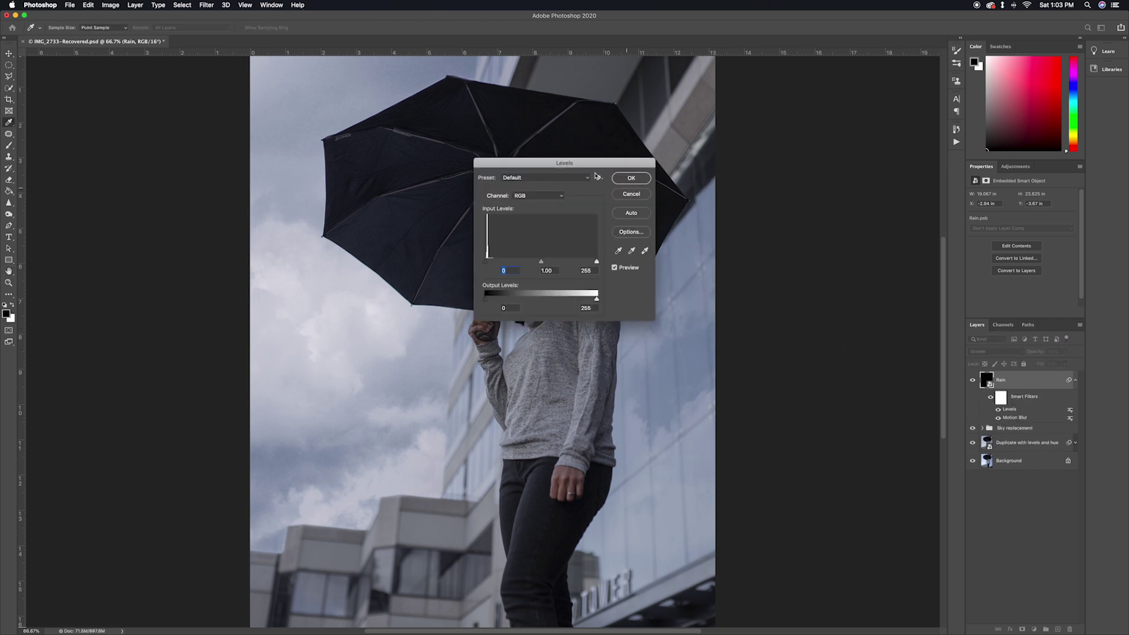
{"action": "left_click_drag", "start_coordinate": [597, 163], "coordinate": [858, 191]}
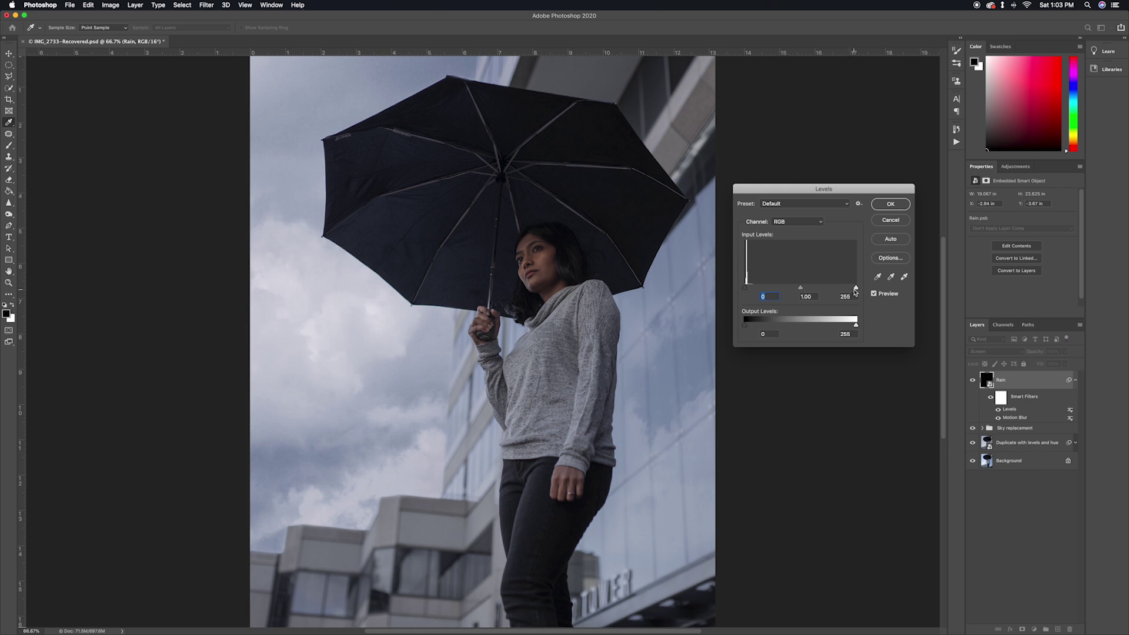
{"action": "left_click_drag", "start_coordinate": [856, 289], "coordinate": [748, 288]}
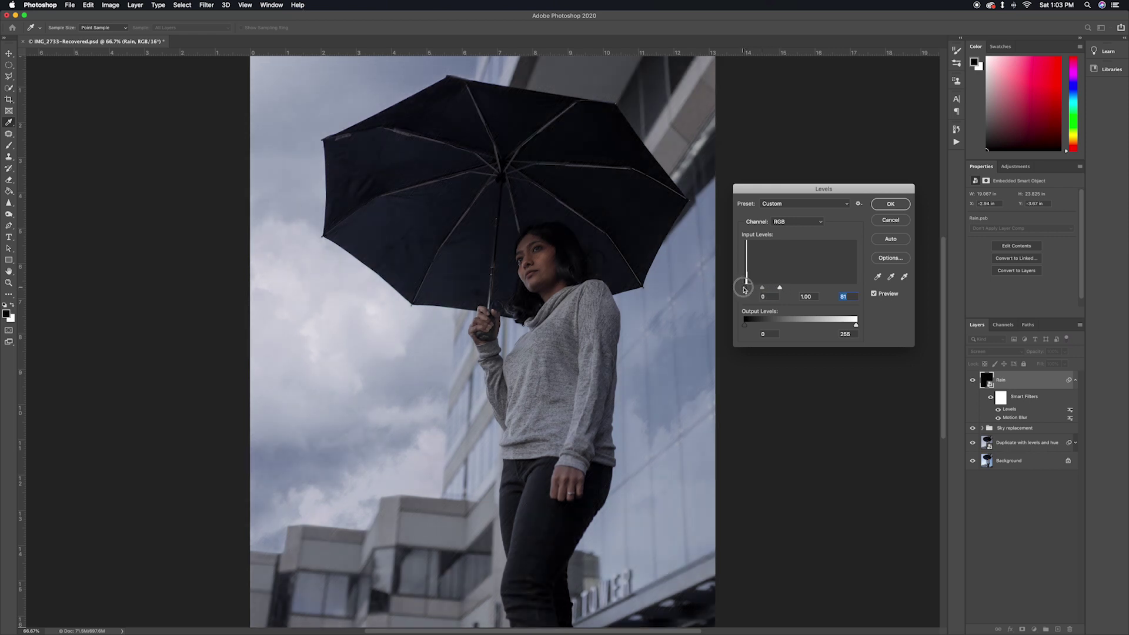
{"action": "left_click", "coordinate": [763, 291]}
{"action": "left_click_drag", "start_coordinate": [758, 288], "coordinate": [758, 289]}
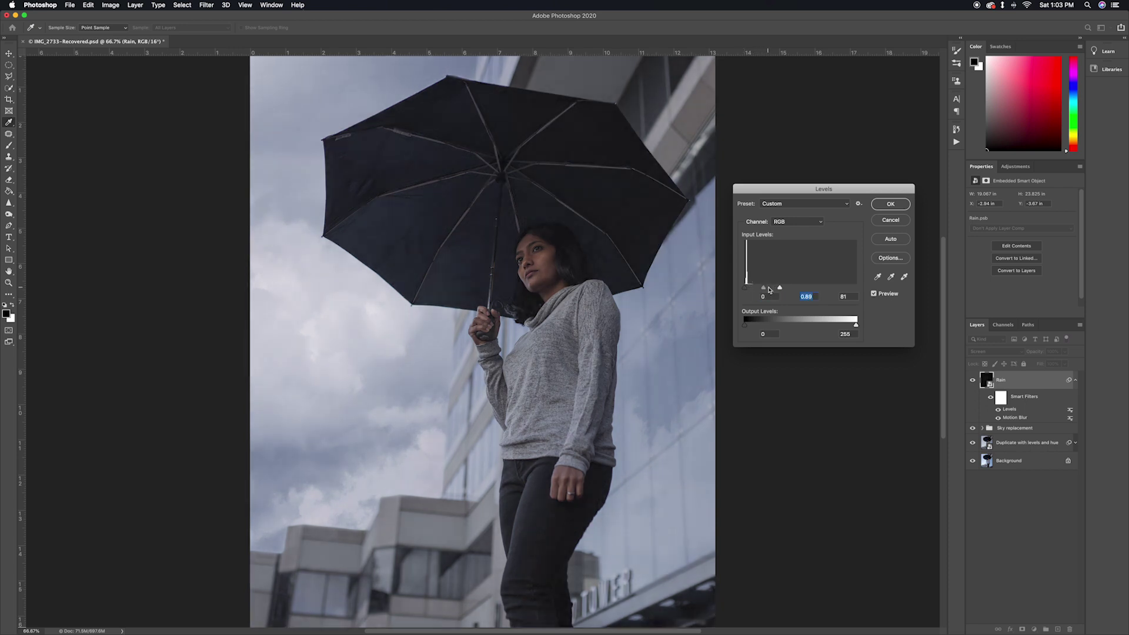
{"action": "left_click", "coordinate": [890, 204]}
{"action": "left_click", "coordinate": [746, 288]}
{"action": "left_click_drag", "start_coordinate": [780, 288], "coordinate": [747, 288]}
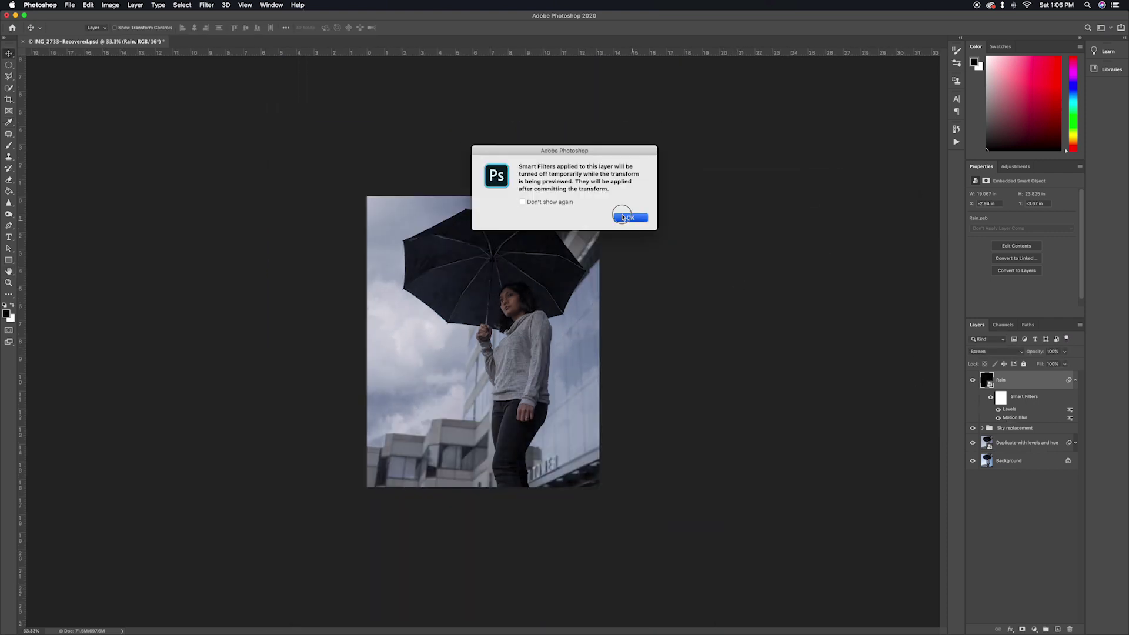
Step: Scale the "Rain" layer up beyond the canvas from its upper-right corner to about 25.9 in wide by 30.7 in tall
{"action": "left_click", "coordinate": [623, 218]}
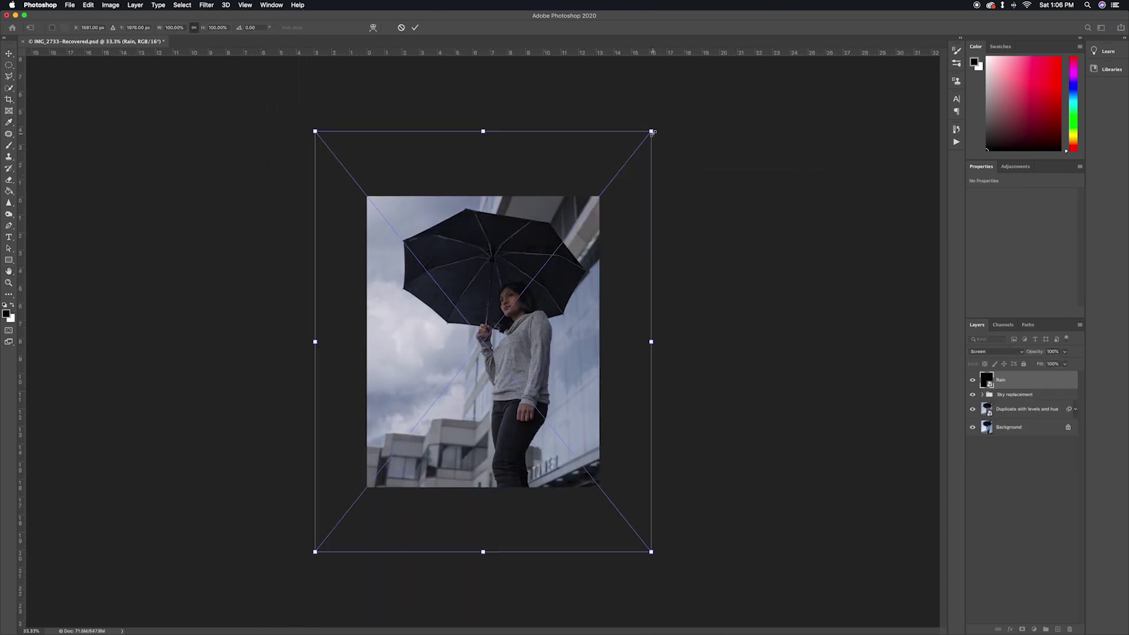
{"action": "left_click_drag", "start_coordinate": [650, 132], "coordinate": [790, 13]}
{"action": "key", "text": "Return"}
{"action": "key", "text": "super+minus"}
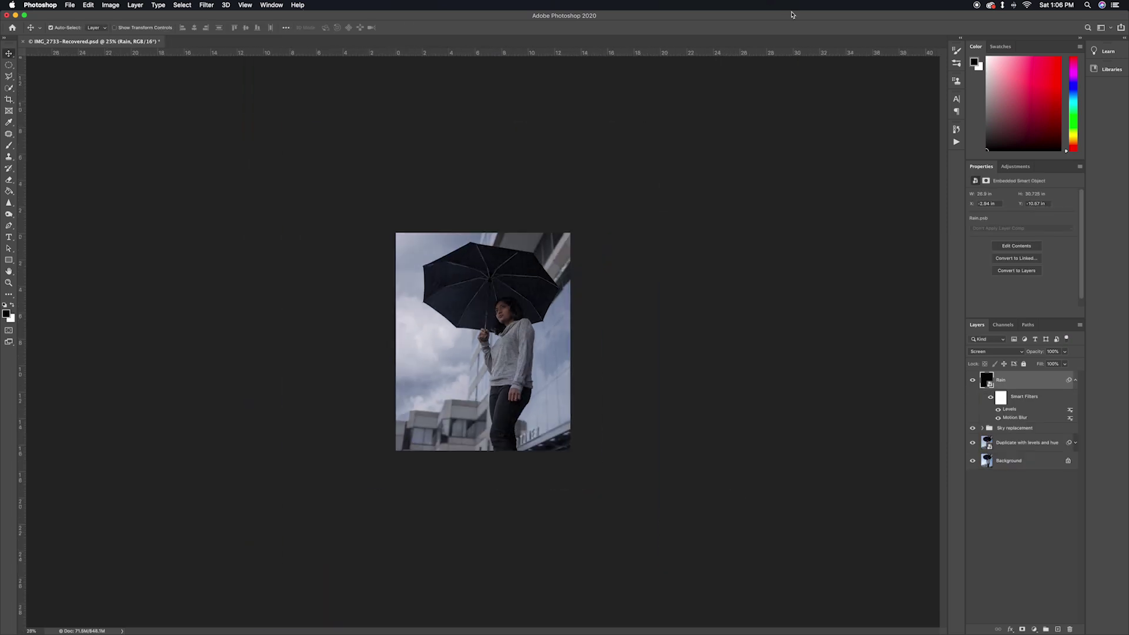
Step: Edit the "Rain" layer's Levels filter, setting the midtone input to 0.89 and the white output to 255
{"action": "double_click", "coordinate": [1009, 409]}
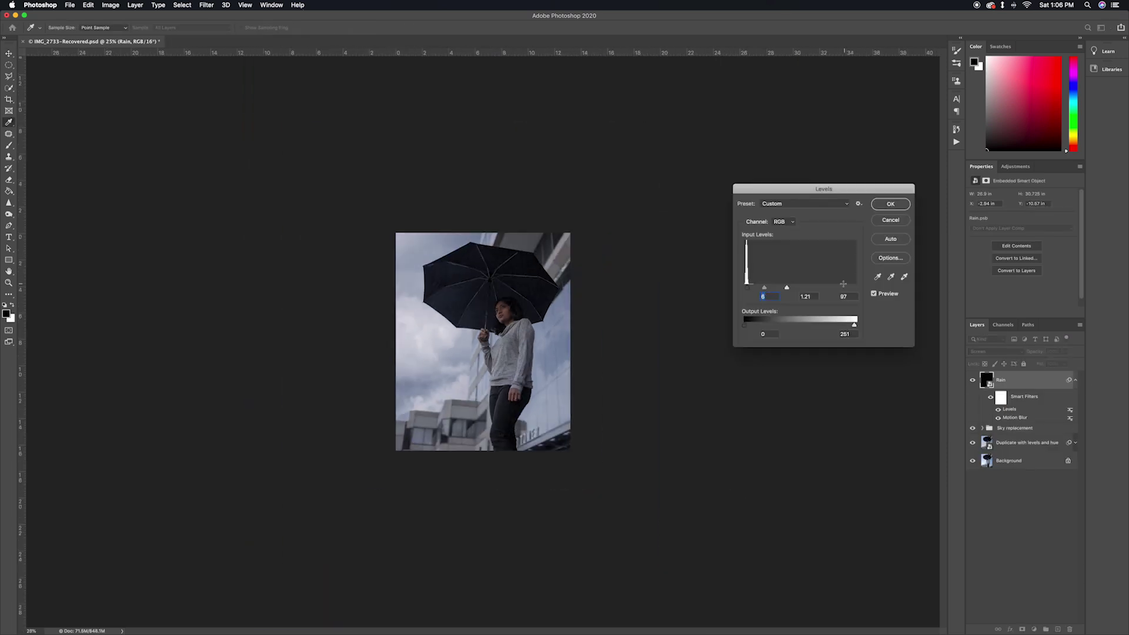
{"action": "left_click_drag", "start_coordinate": [854, 324], "coordinate": [857, 324]}
{"action": "left_click_drag", "start_coordinate": [747, 288], "coordinate": [767, 289]}
{"action": "key", "text": "Return"}
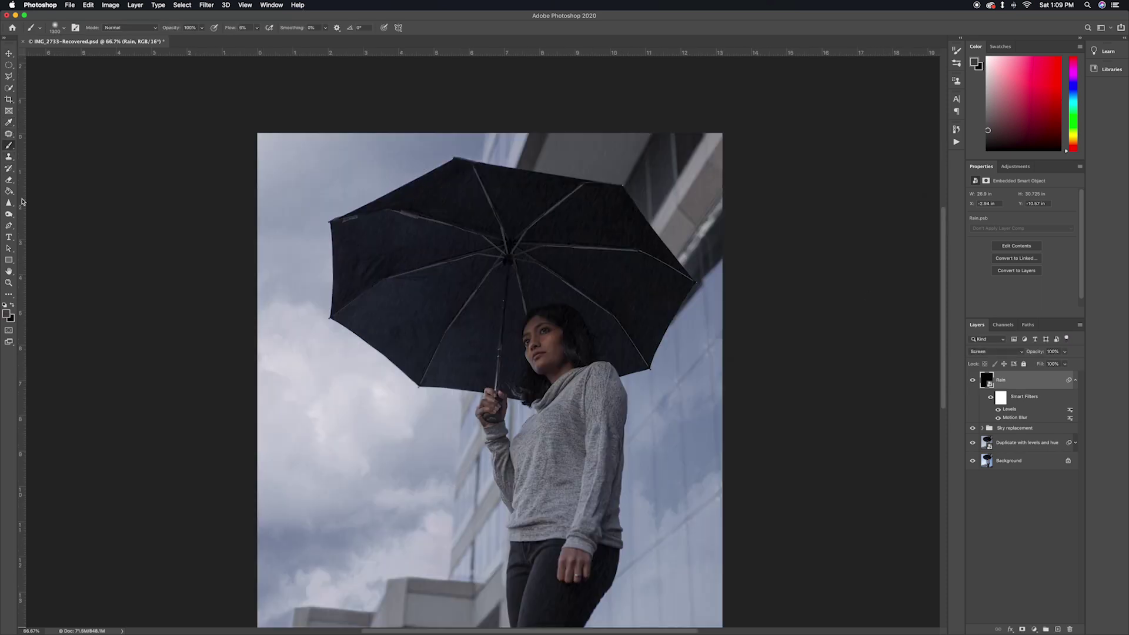
Step: Add a layer mask to the "Rain" layer and paint black with a smaller brush beneath the umbrella and around the woman's face
{"action": "left_click", "coordinate": [1022, 629]}
{"action": "key", "text": "bracketleft"}
{"action": "key", "text": "bracketleft"}
{"action": "key", "text": "bracketleft"}
{"action": "key", "text": "bracketleft"}
{"action": "key", "text": "bracketleft"}
{"action": "key", "text": "bracketleft"}
{"action": "key", "text": "bracketleft"}
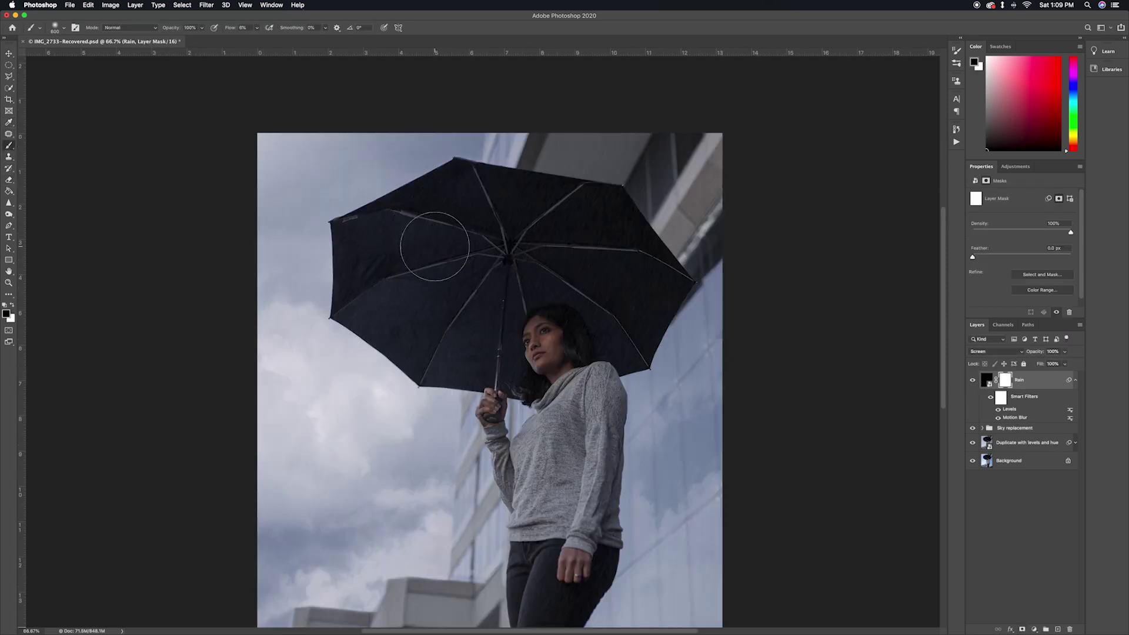
{"action": "mouse_move", "coordinate": [436, 246]}
{"action": "left_mouse_down"}
{"action": "mouse_move", "coordinate": [442, 191]}
{"action": "mouse_move", "coordinate": [553, 329]}
{"action": "mouse_move", "coordinate": [546, 356]}
{"action": "left_mouse_up"}
{"action": "mouse_move", "coordinate": [424, 356]}
{"action": "left_mouse_down"}
{"action": "mouse_move", "coordinate": [410, 290]}
{"action": "mouse_move", "coordinate": [658, 318]}
{"action": "mouse_move", "coordinate": [518, 198]}
{"action": "mouse_move", "coordinate": [515, 280]}
{"action": "left_mouse_up"}
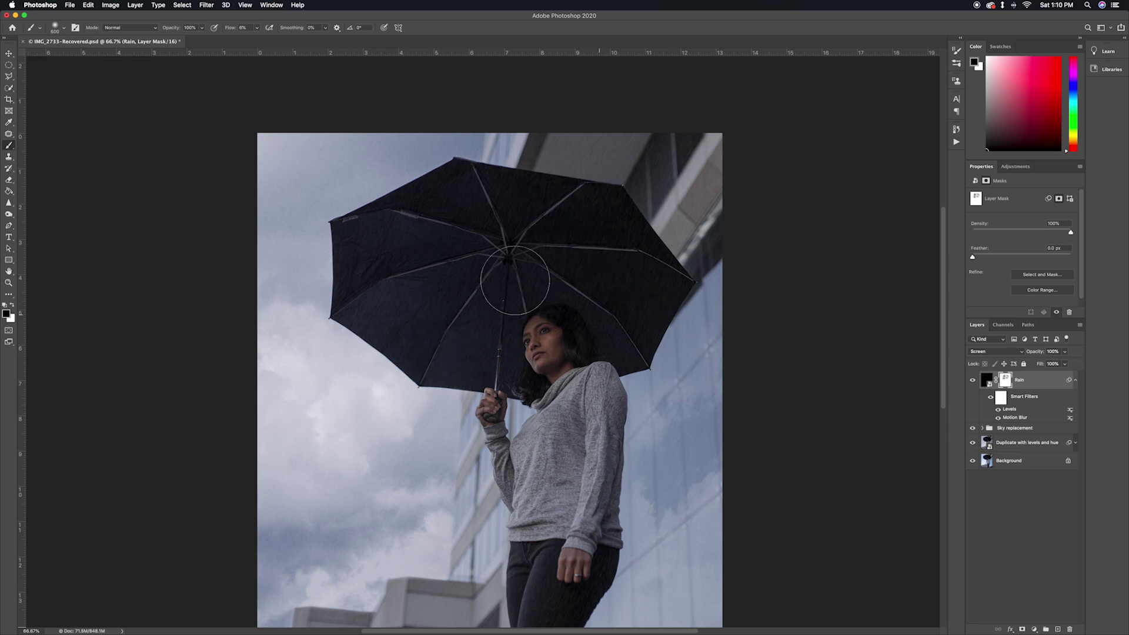
Step: Fine-tune the black and midtone input levels of the "Rain" layer's Levels filter
{"action": "double_click", "coordinate": [1009, 410]}
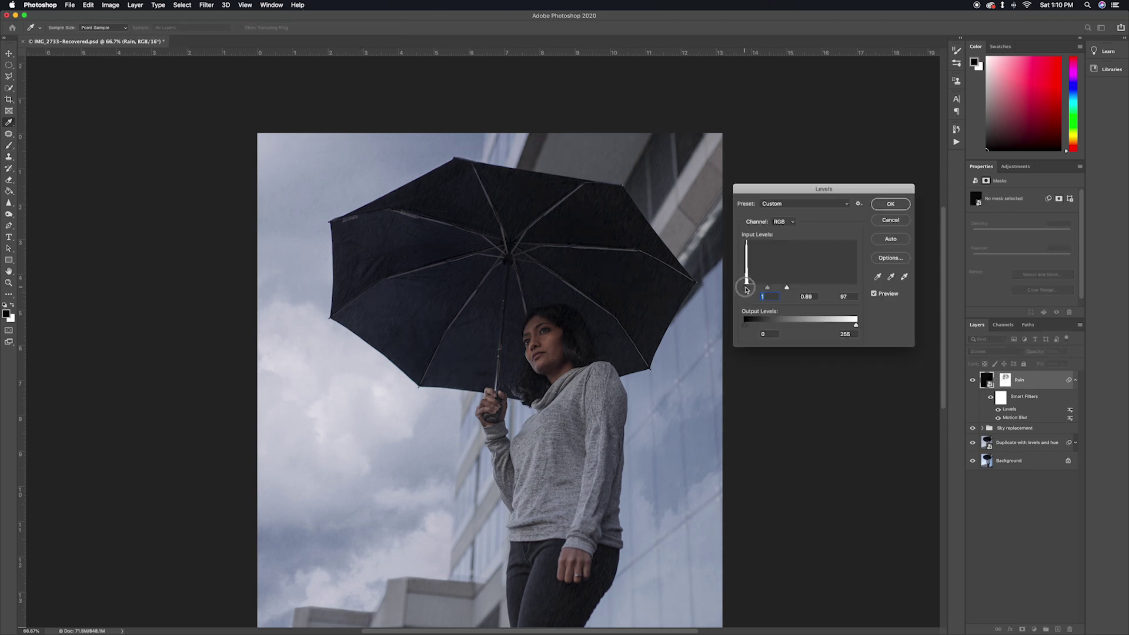
{"action": "left_click_drag", "start_coordinate": [768, 288], "coordinate": [745, 291]}
{"action": "left_click", "coordinate": [768, 290]}
{"action": "left_click_drag", "start_coordinate": [767, 291], "coordinate": [748, 291]}
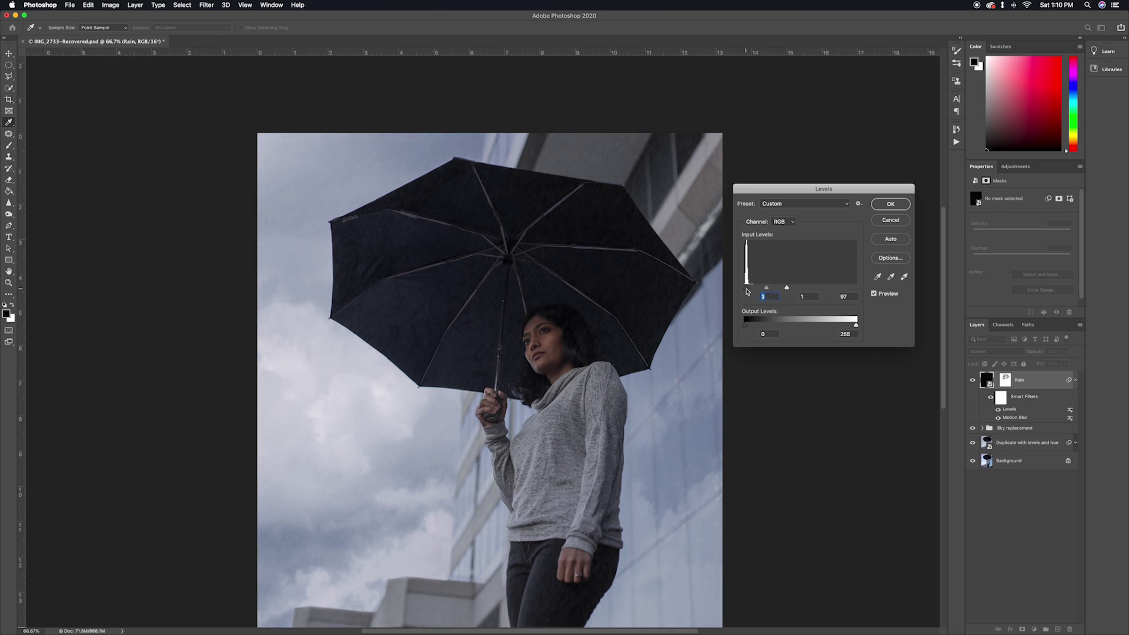
{"action": "left_click", "coordinate": [890, 204]}
Step: Paint more black on the "Rain" layer mask to clear the rain across the umbrella's underside and the sheltered area
{"action": "left_click", "coordinate": [956, 129]}
{"action": "left_click", "coordinate": [1005, 380]}
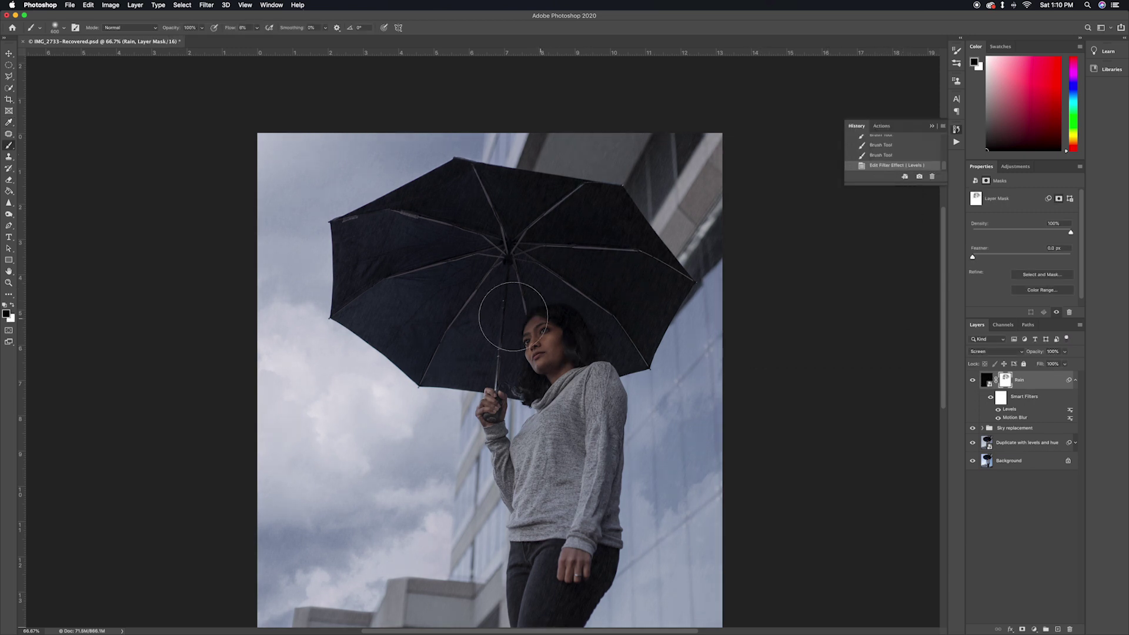
{"action": "left_click_drag", "start_coordinate": [514, 316], "coordinate": [653, 328]}
{"action": "left_click_drag", "start_coordinate": [426, 268], "coordinate": [754, 320]}
{"action": "key", "text": "super+minus"}
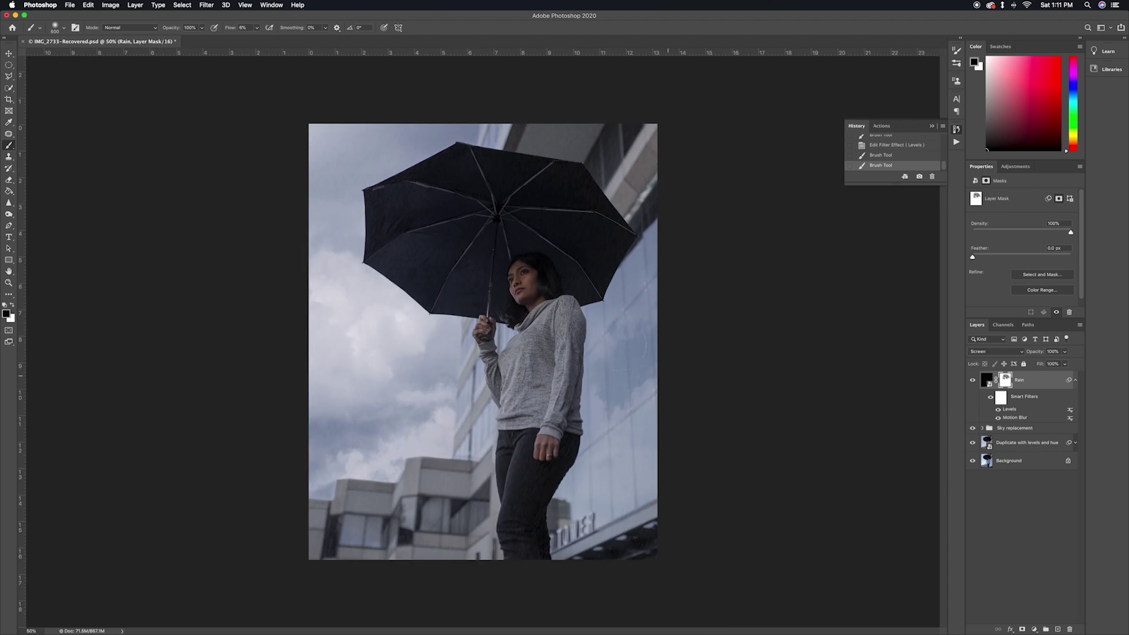
{"action": "left_click_drag", "start_coordinate": [621, 344], "coordinate": [743, 334]}
{"action": "key", "text": "super+minus"}
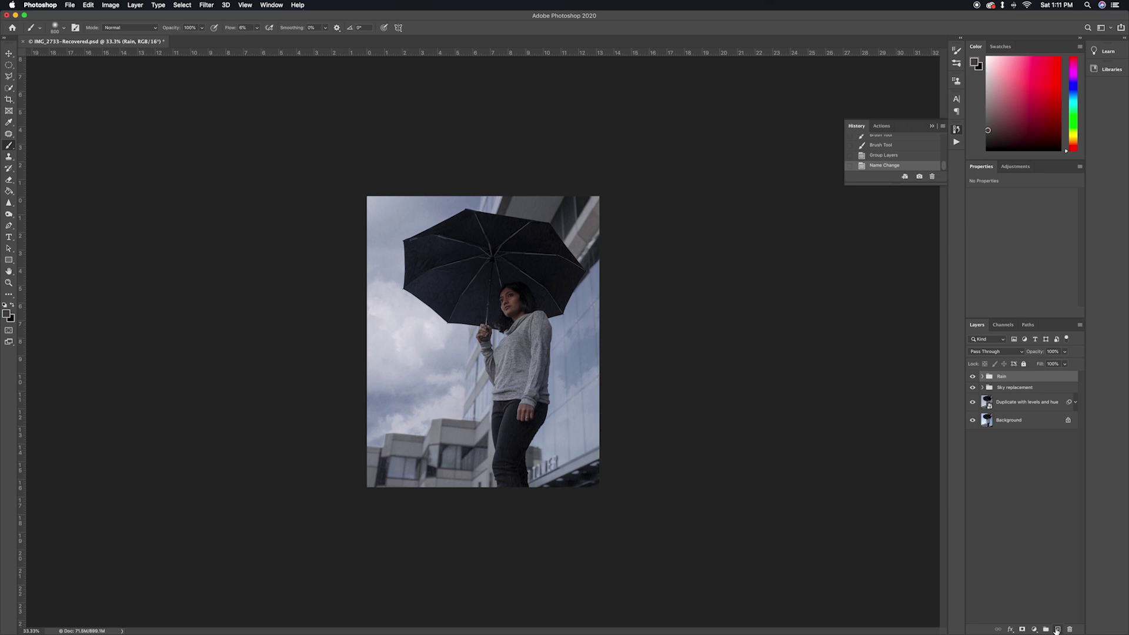
{"action": "left_click", "coordinate": [1057, 629]}
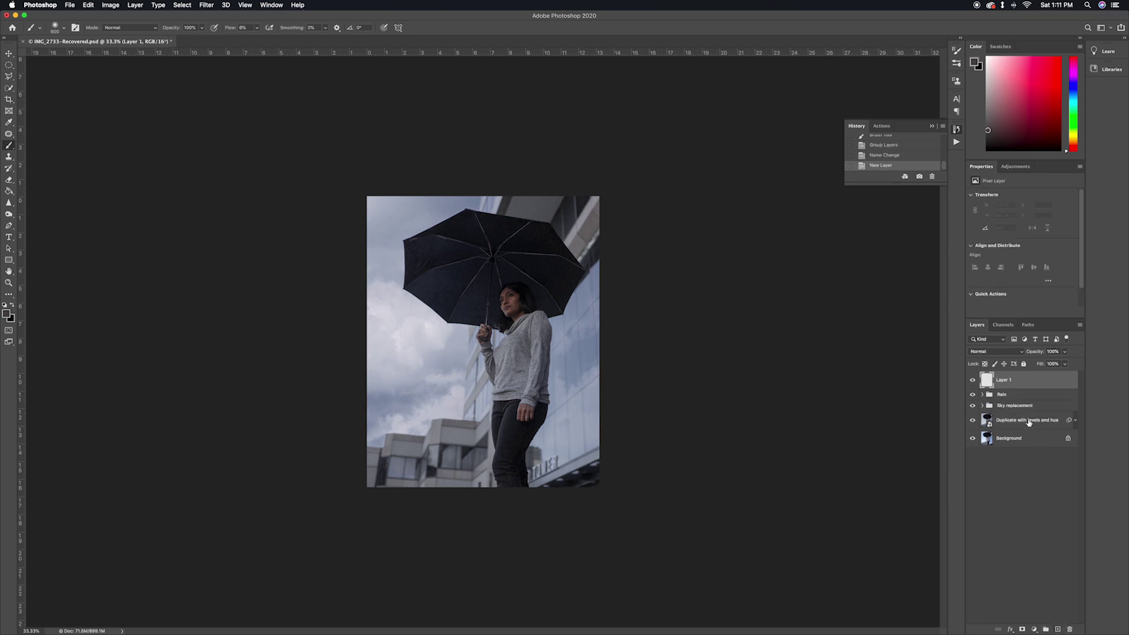
{"action": "key", "text": "BackSpace"}
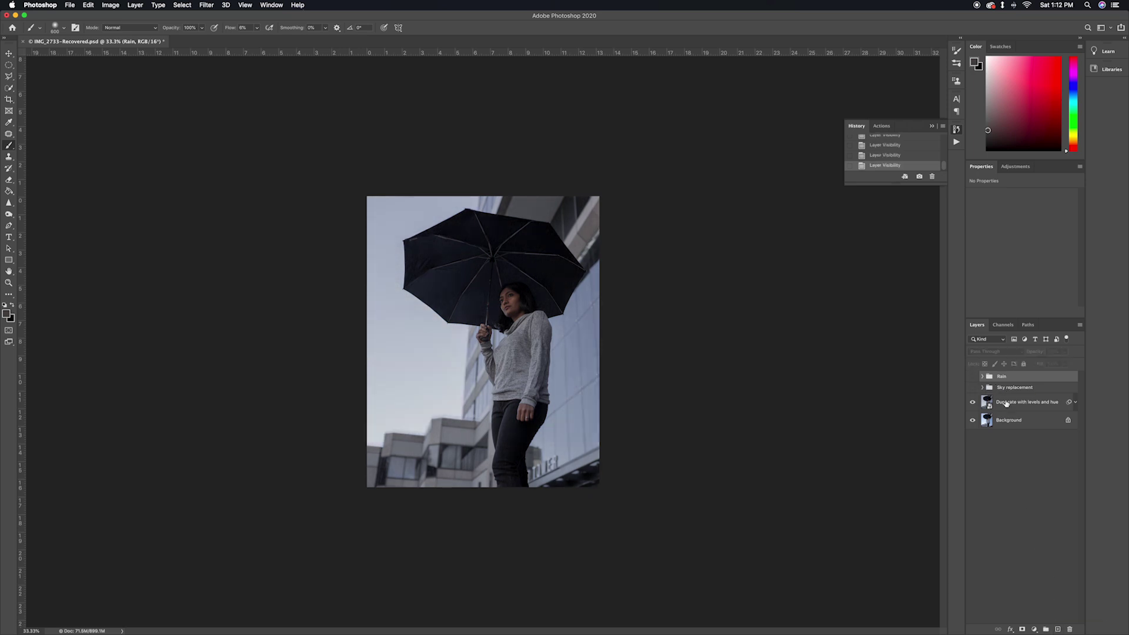
{"action": "left_click", "coordinate": [110, 5]}
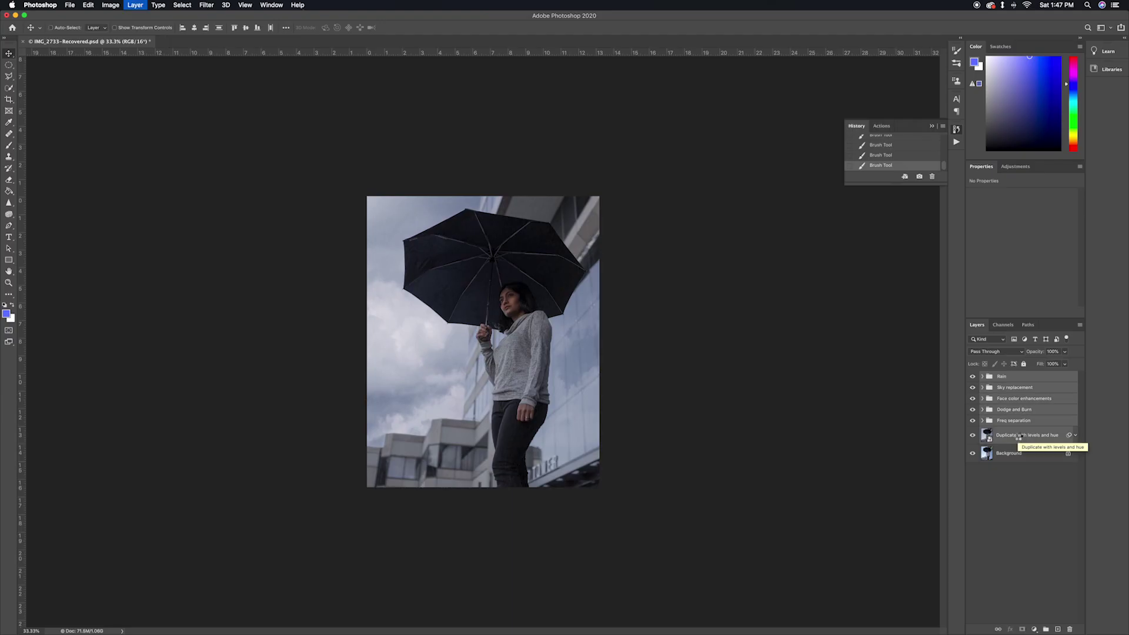
Step: Merge a duplicate of the selected layers and groups into one top layer and rename it "Merged and filters"
{"action": "left_click", "coordinate": [1008, 380]}
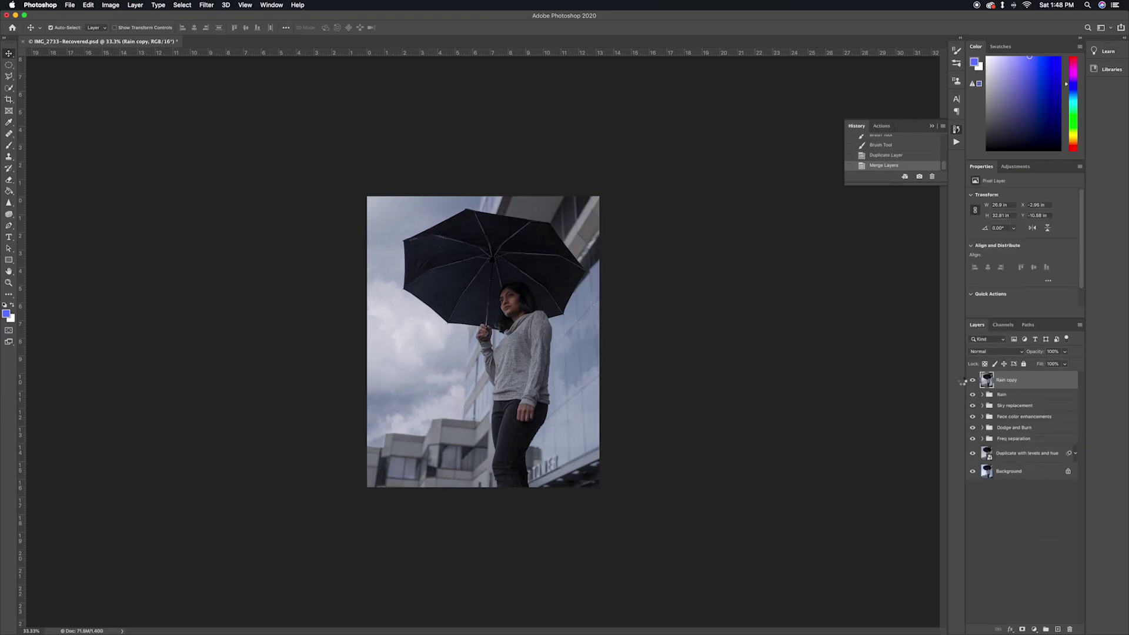
{"action": "double_click", "coordinate": [1010, 380]}
{"action": "type", "text": "Merged and filters"}
{"action": "key", "text": "Return"}
Step: Apply the Camera Raw Filter to "Merged and filters" with Highlights -13, Shadows +32, Whites -13, Clarity +10 and Vibrance -6
{"action": "left_click", "coordinate": [206, 5]}
{"action": "left_click", "coordinate": [230, 59]}
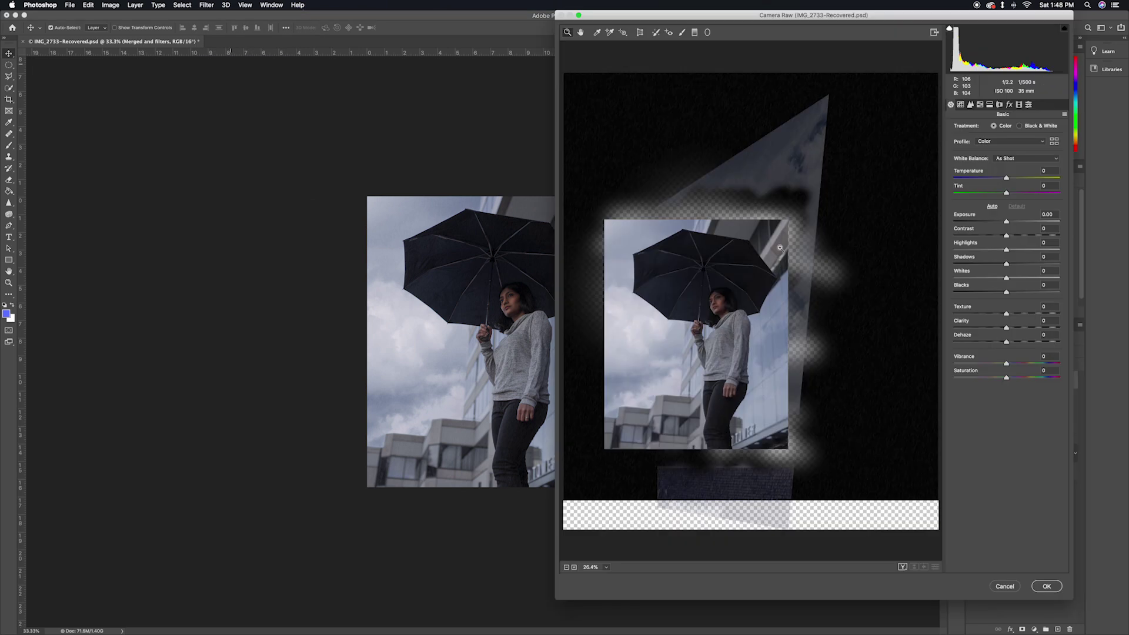
{"action": "left_click_drag", "start_coordinate": [1006, 180], "coordinate": [1006, 181]}
{"action": "mouse_move", "coordinate": [1006, 277]}
{"action": "left_mouse_down"}
{"action": "mouse_move", "coordinate": [996, 276]}
{"action": "mouse_move", "coordinate": [1007, 277]}
{"action": "left_mouse_up"}
{"action": "mouse_move", "coordinate": [1005, 292]}
{"action": "left_mouse_down"}
{"action": "mouse_move", "coordinate": [990, 292]}
{"action": "mouse_move", "coordinate": [1041, 295]}
{"action": "mouse_move", "coordinate": [1007, 294]}
{"action": "left_mouse_up"}
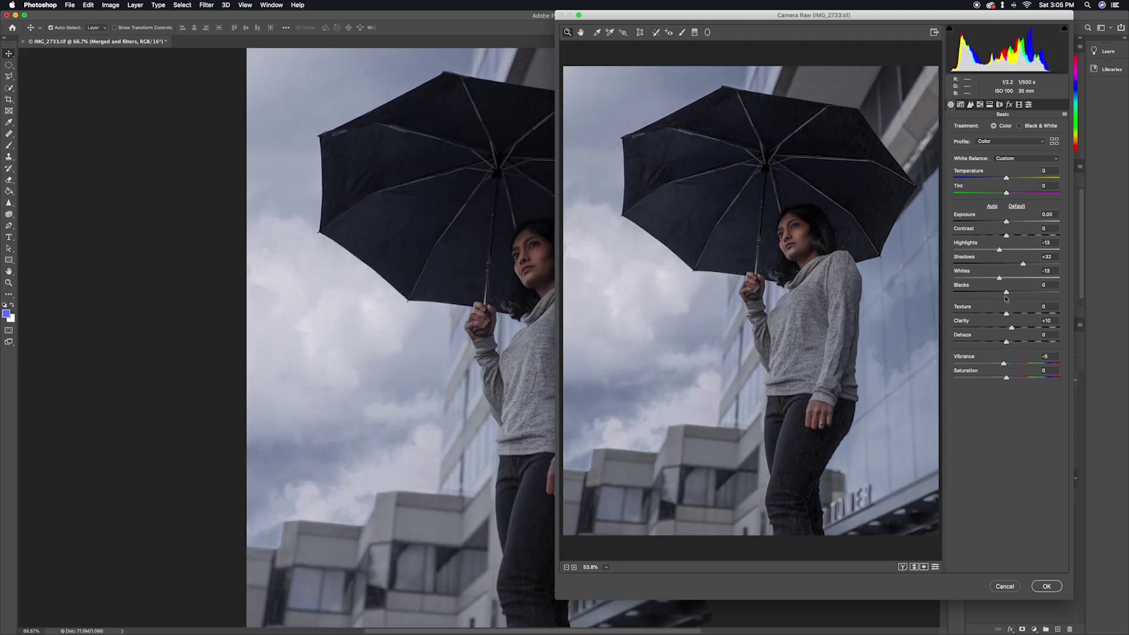
Step: Review the Adjustment Brush settings used on the woman's face in Camera Raw and close the filter window
{"action": "key", "text": "k"}
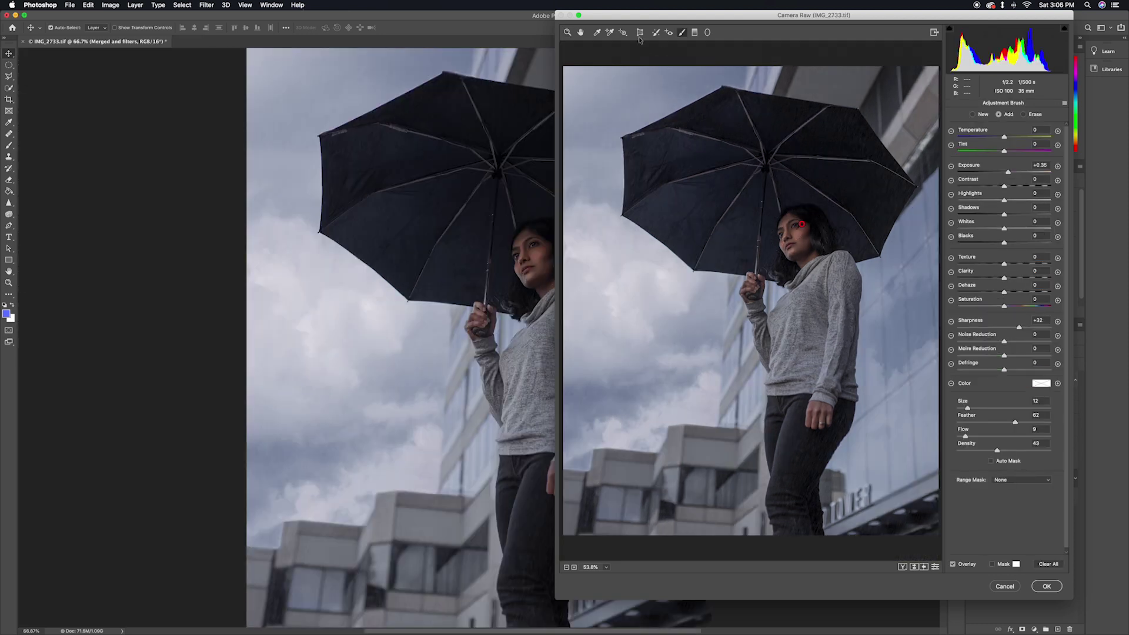
{"action": "key", "text": "h"}
{"action": "left_click", "coordinate": [1004, 585]}
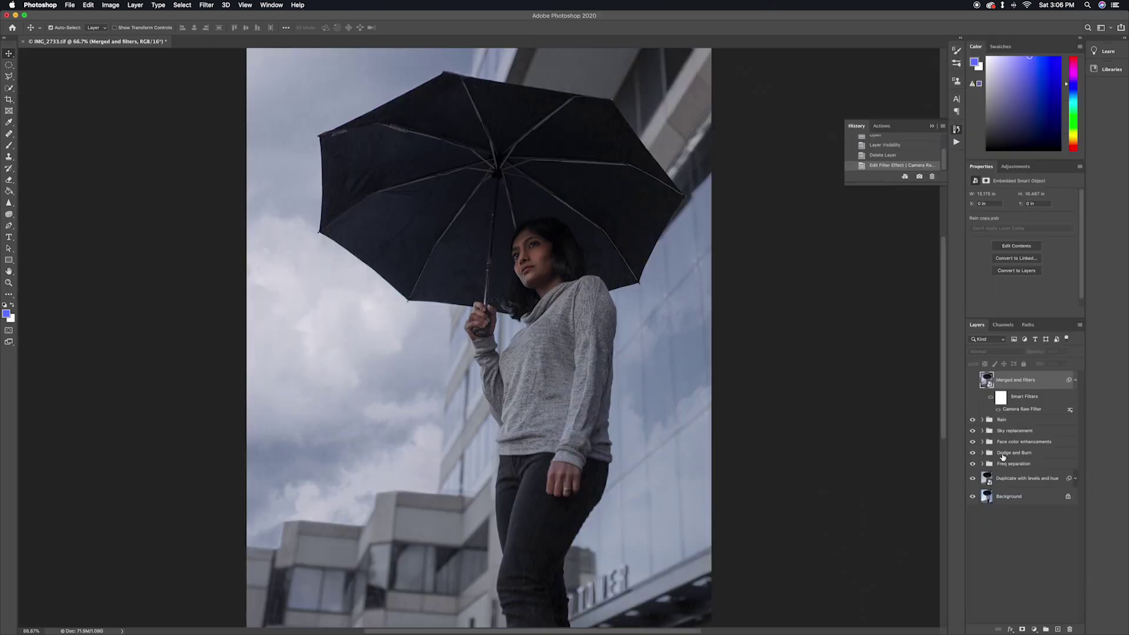